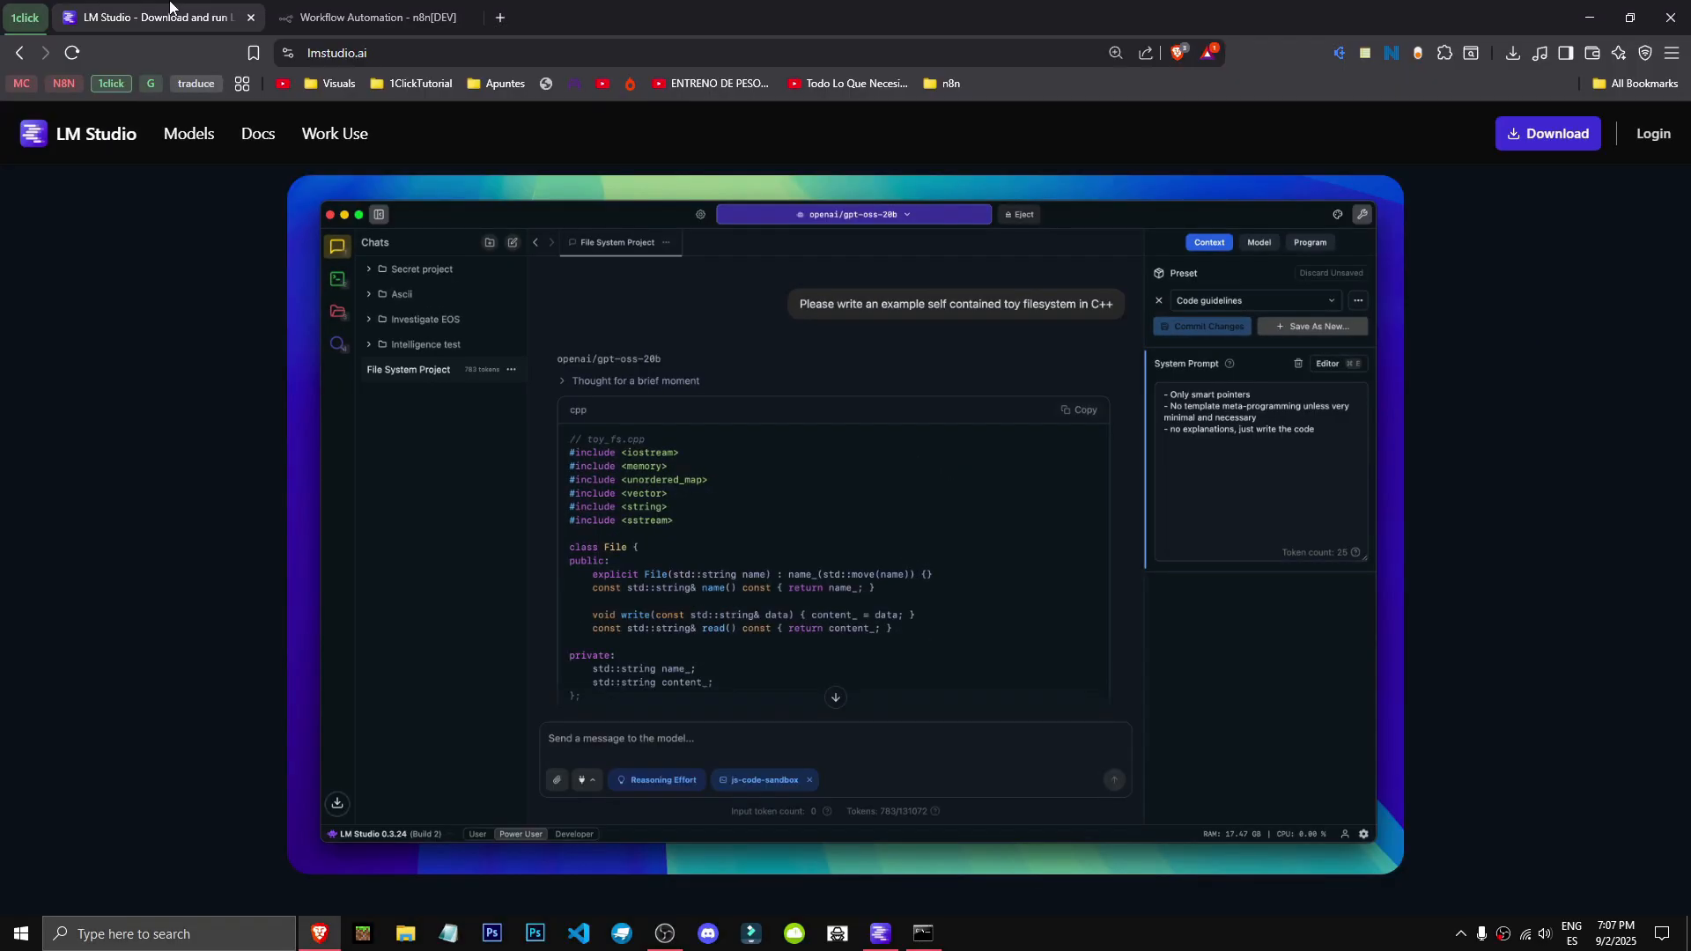
Close the LM Studio website, switch to the LM Studio app, and check the local models and hardware resources
middle_click(170, 7)
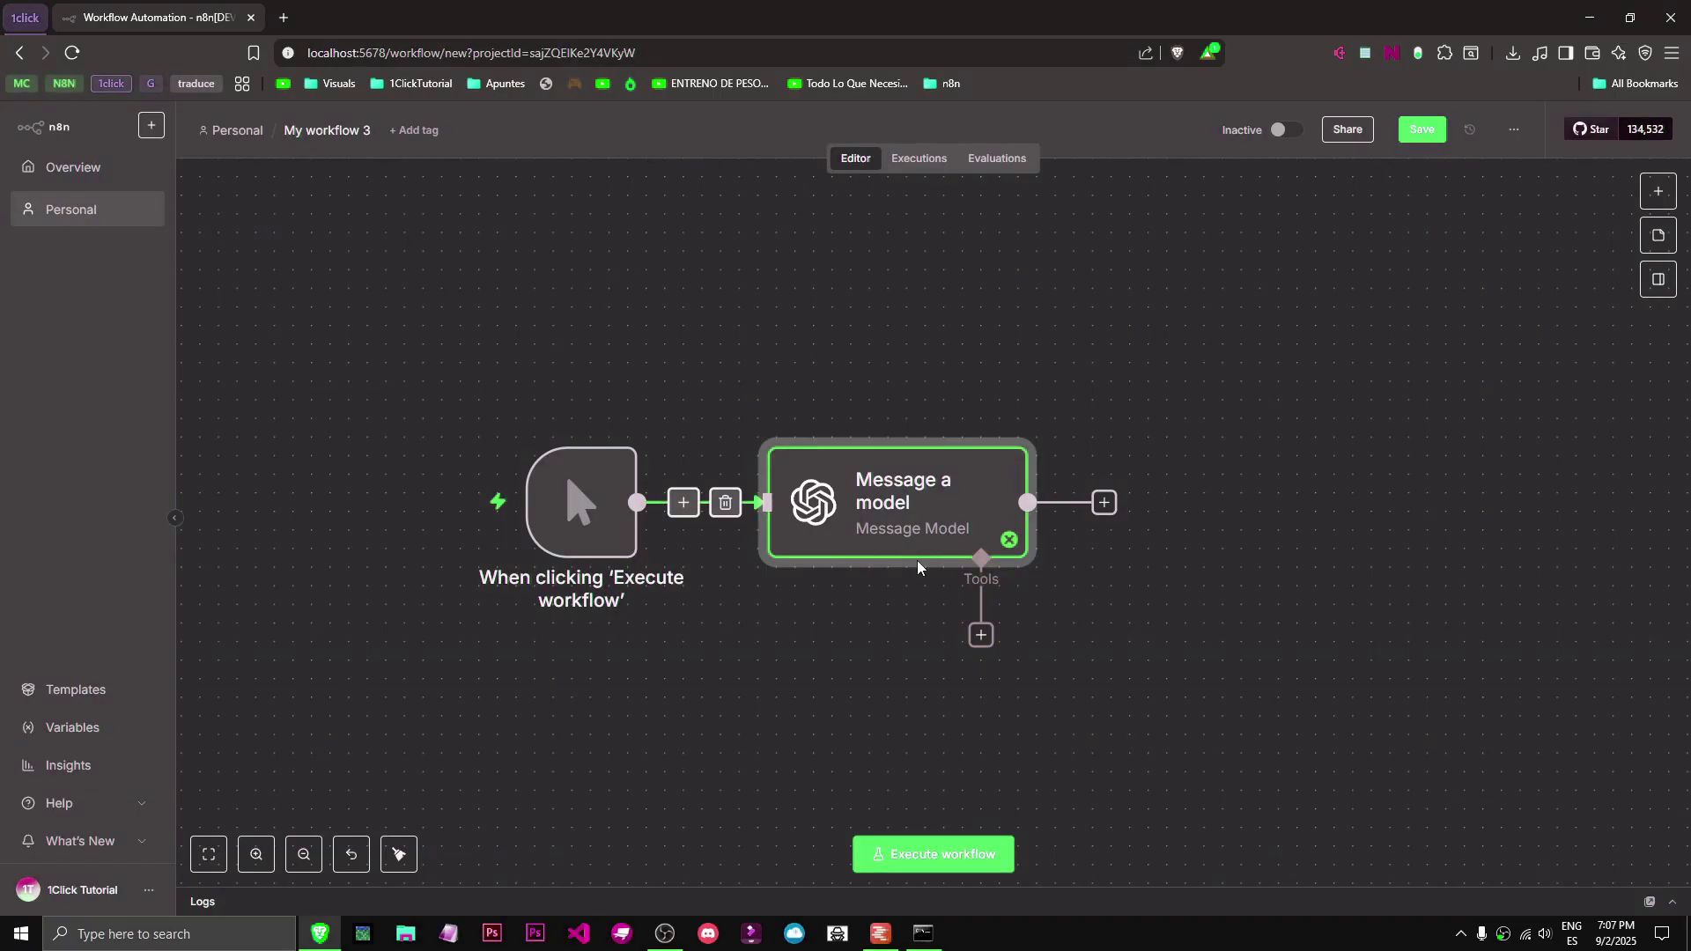
key("alt+Tab")
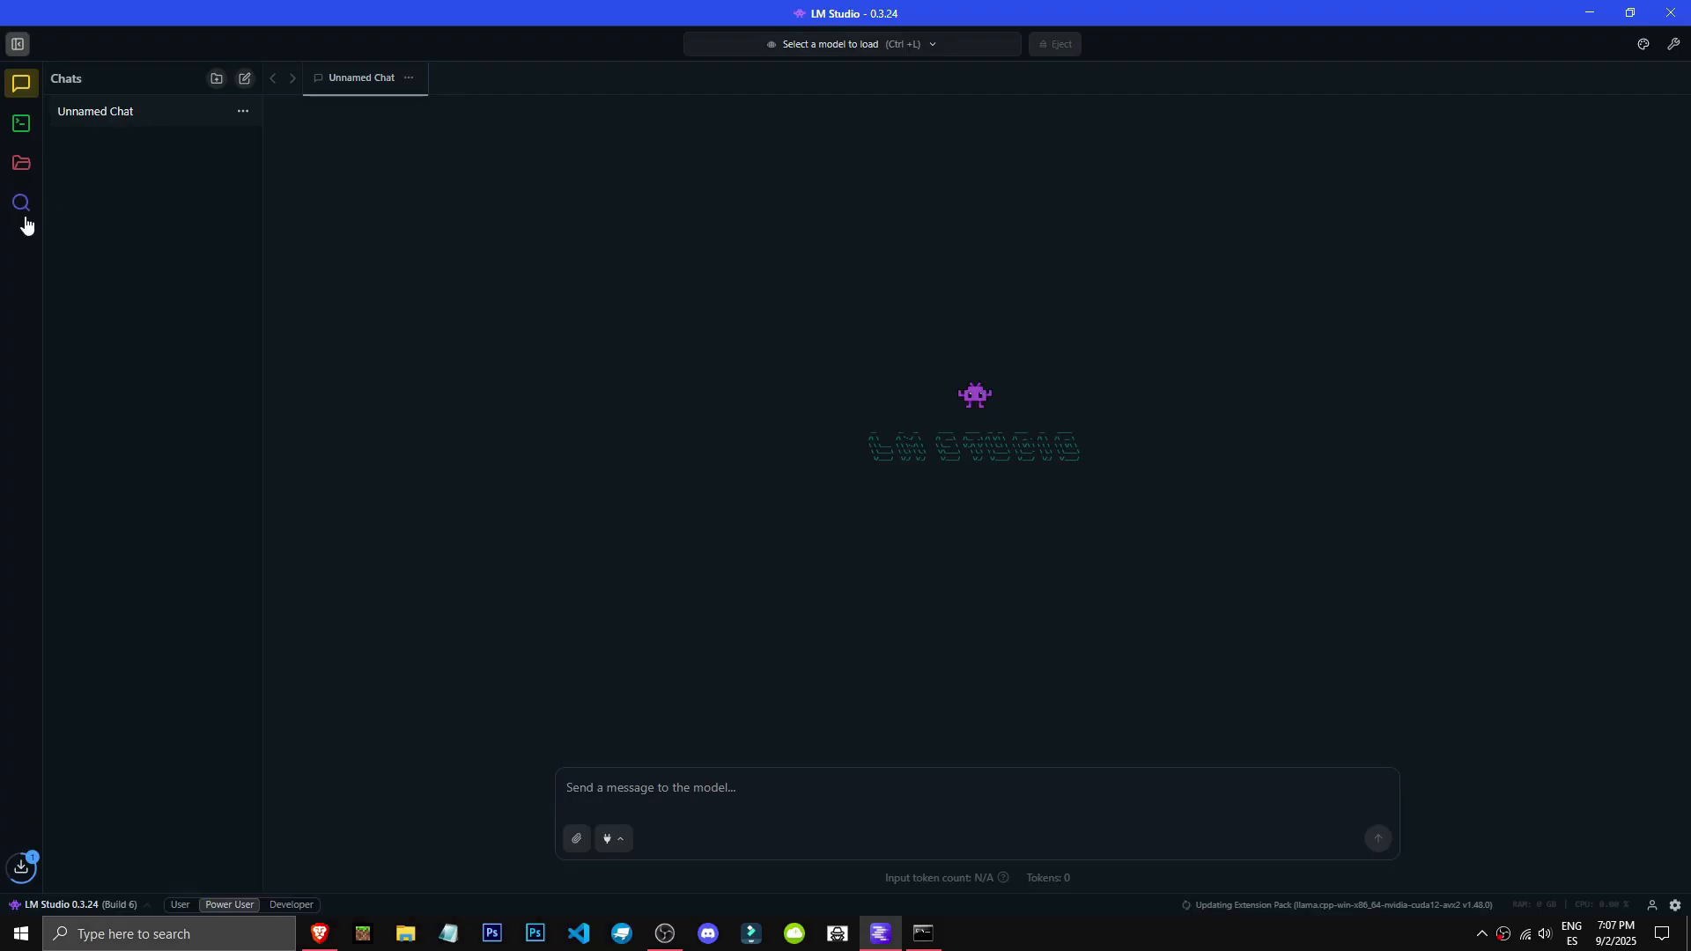
left_click(21, 163)
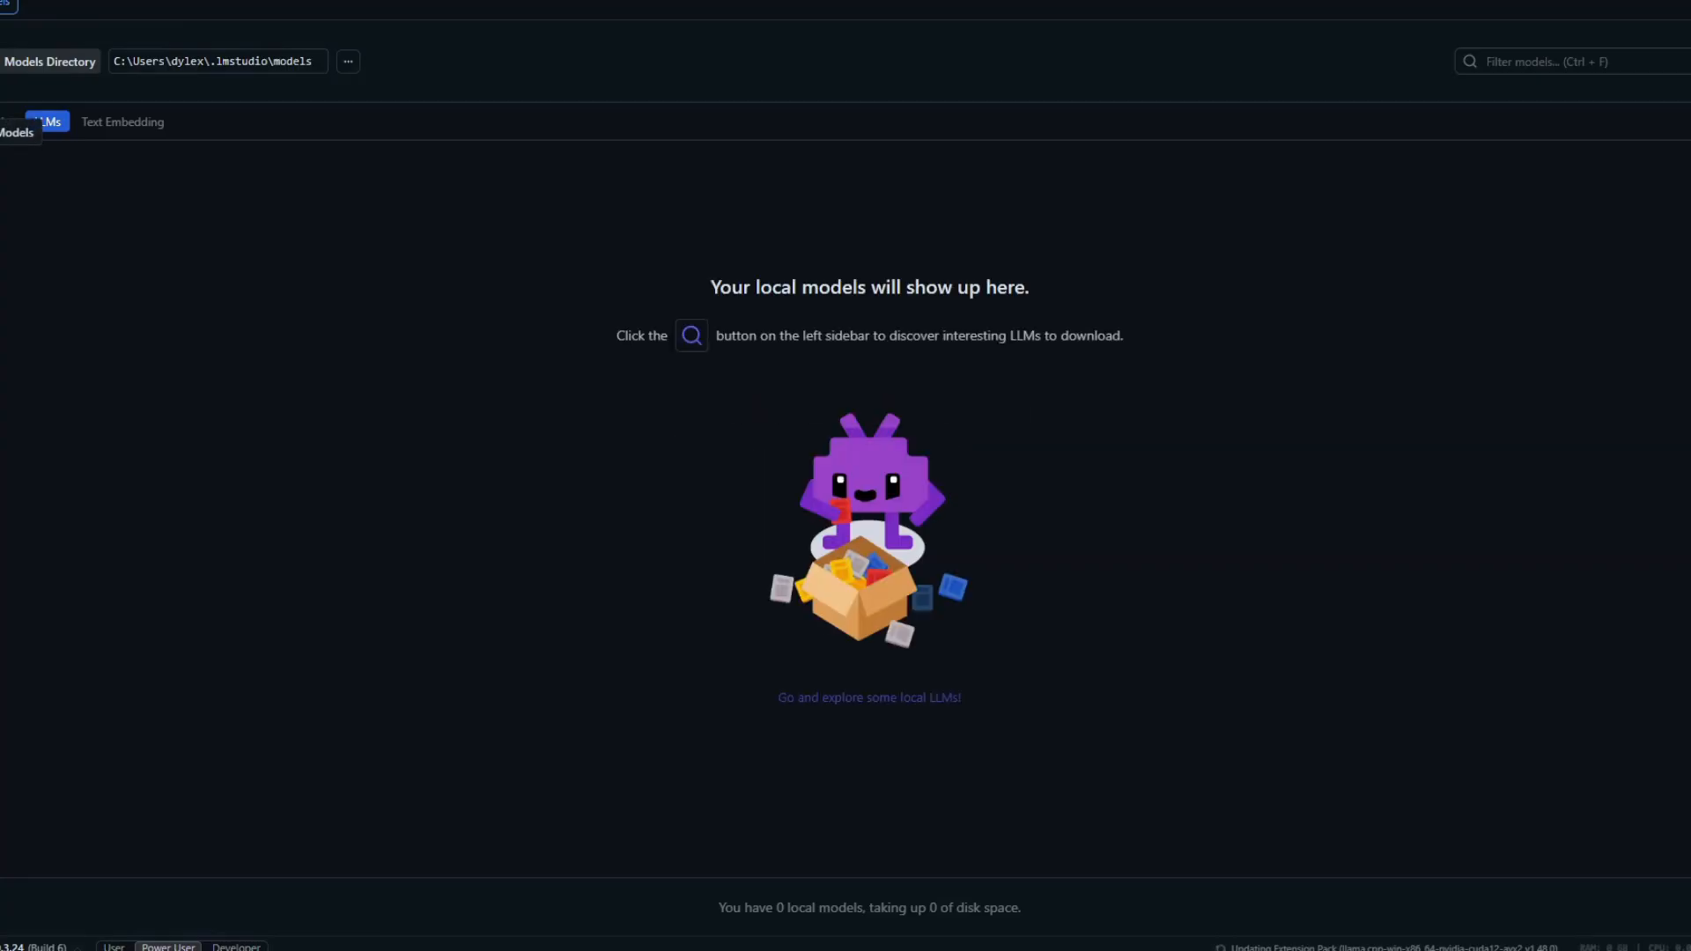
left_click(21, 202)
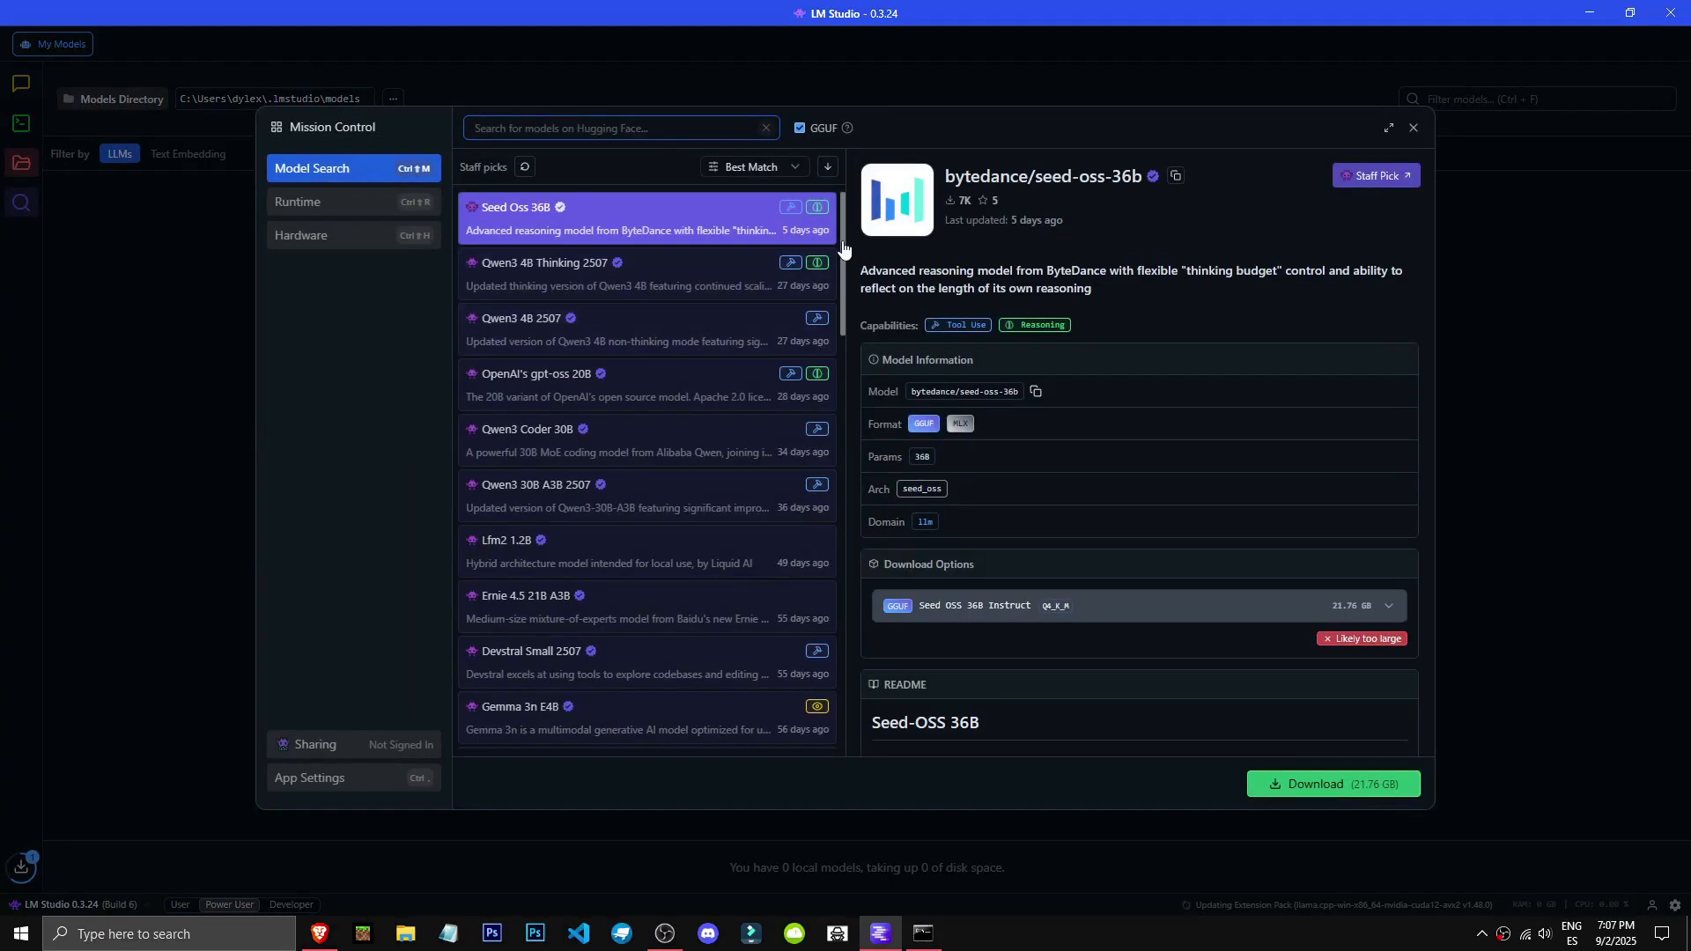
left_click(379, 236)
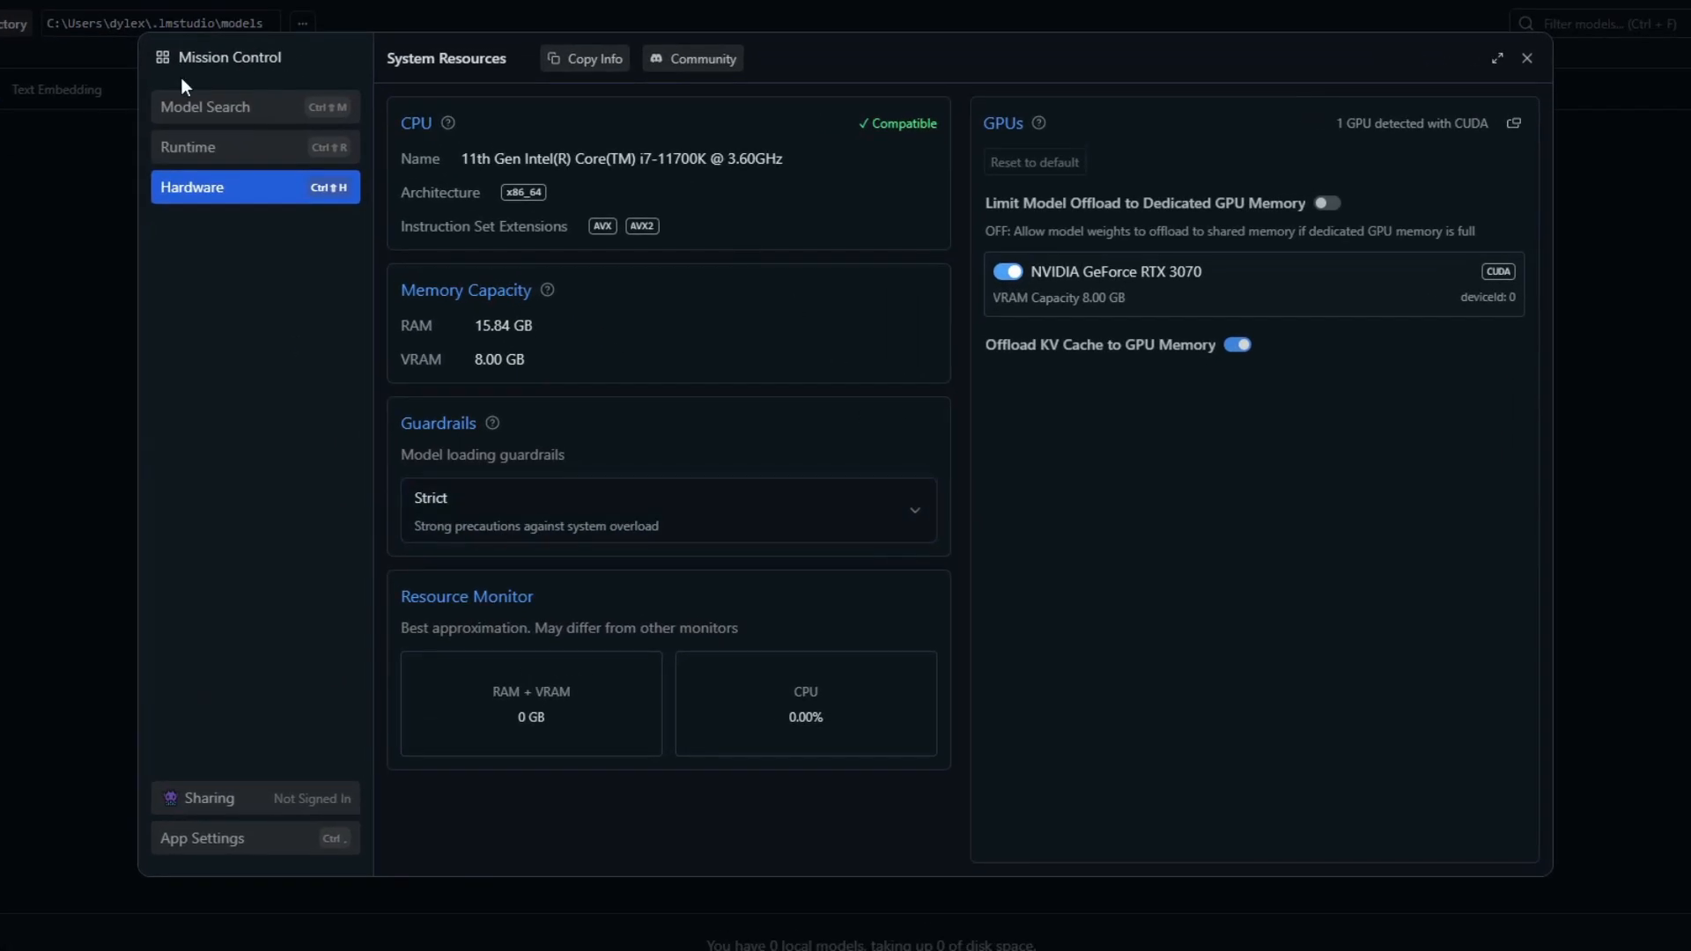
Search the model catalogue for "dee" and download deepseek/deepseek-r1-0528-qwen3-8b
left_click(333, 210)
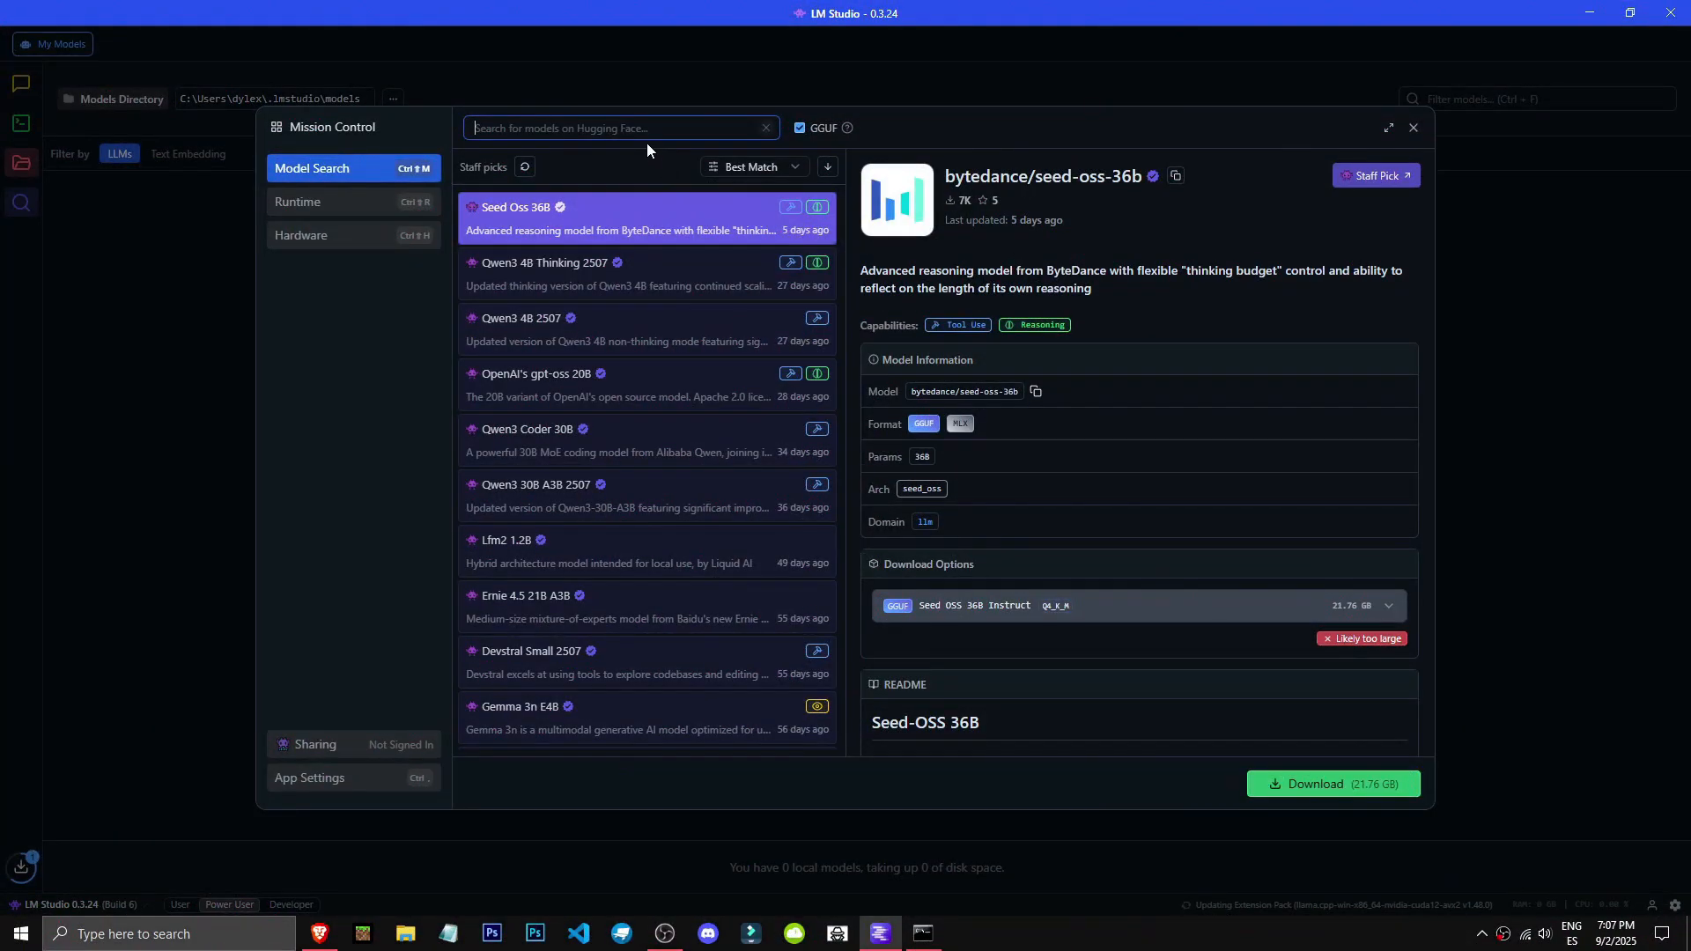
type("dee")
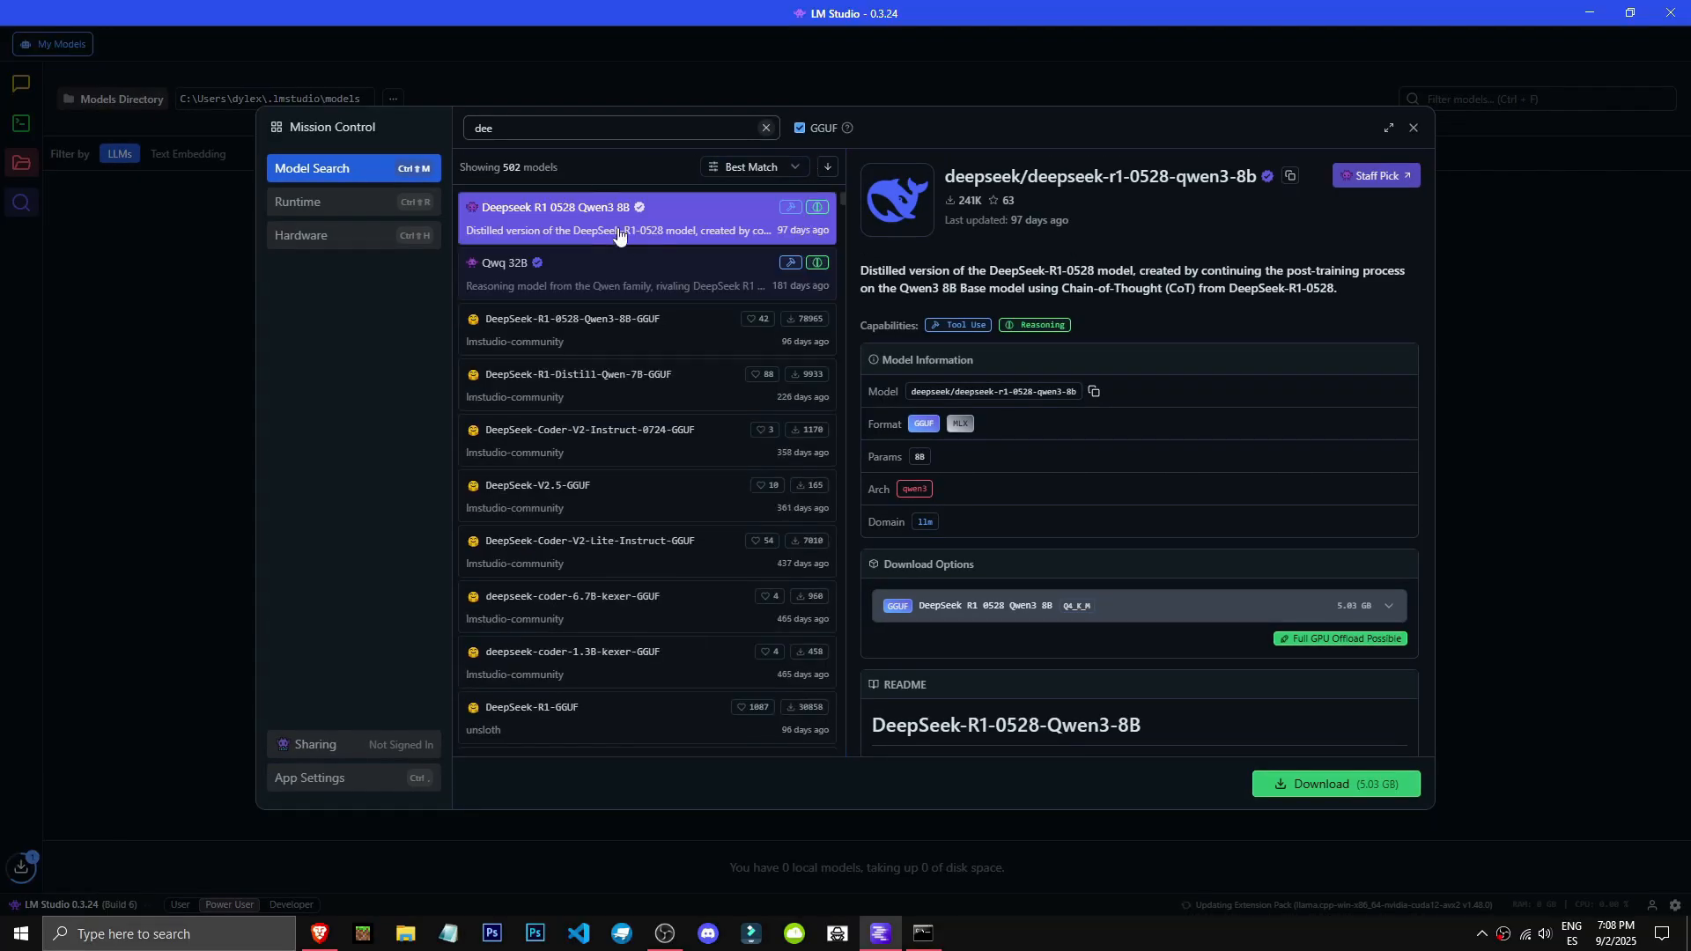
left_click(1334, 785)
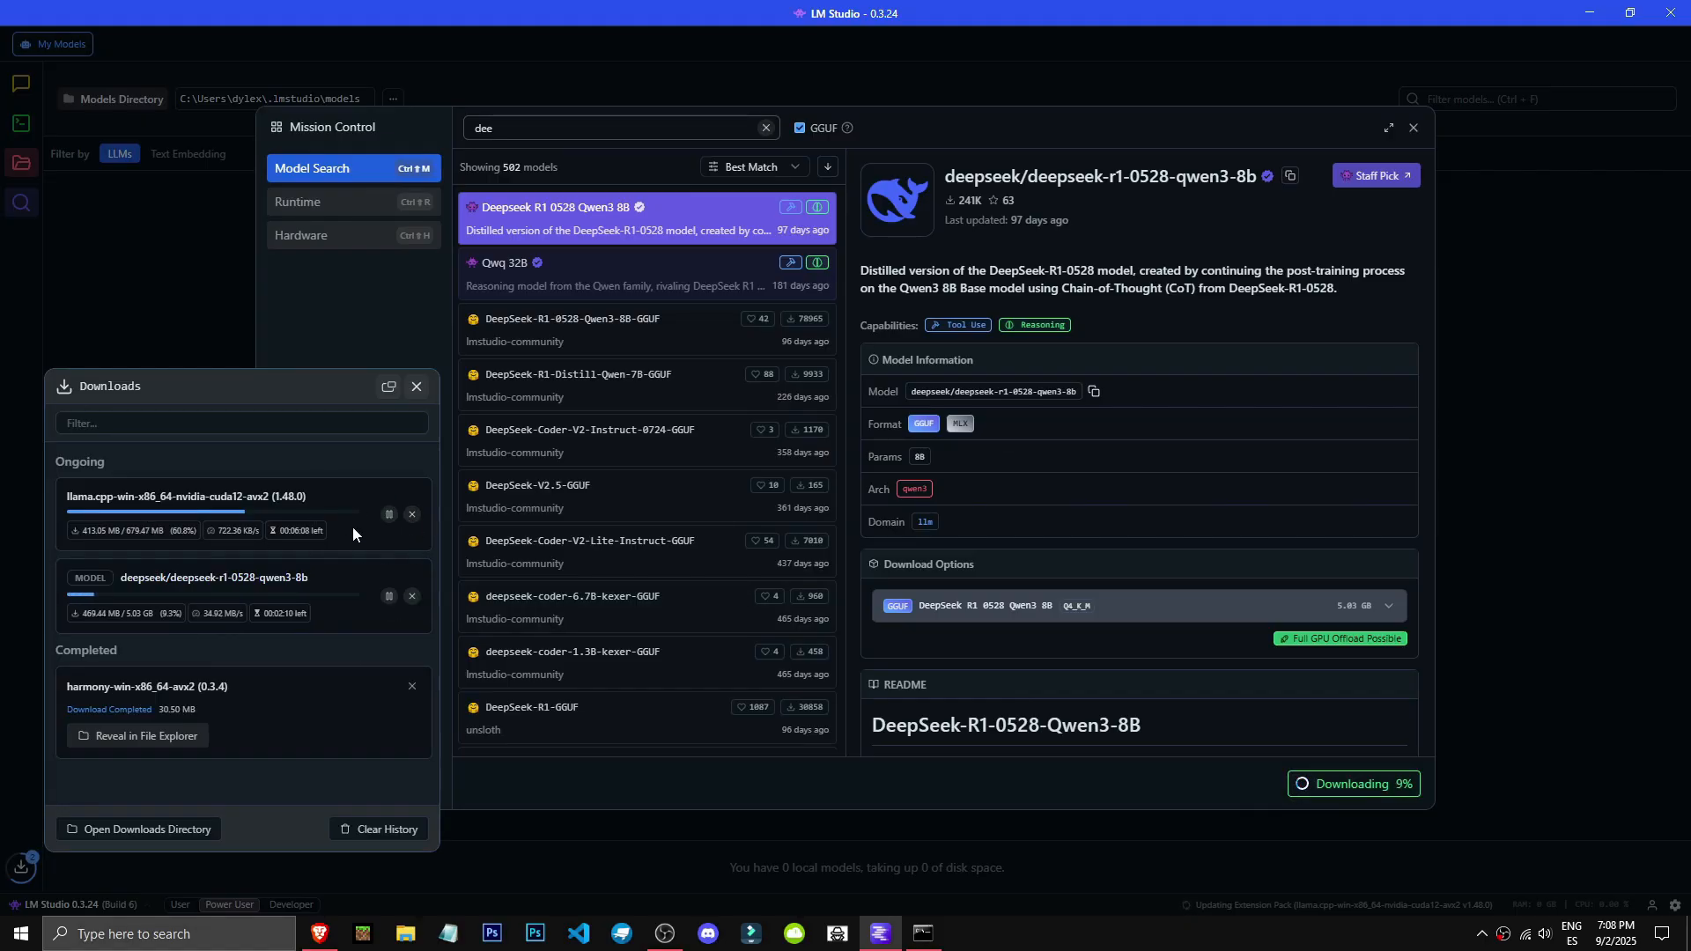
left_click_drag(330, 495, 271, 496)
left_click(75, 497)
left_click(325, 491)
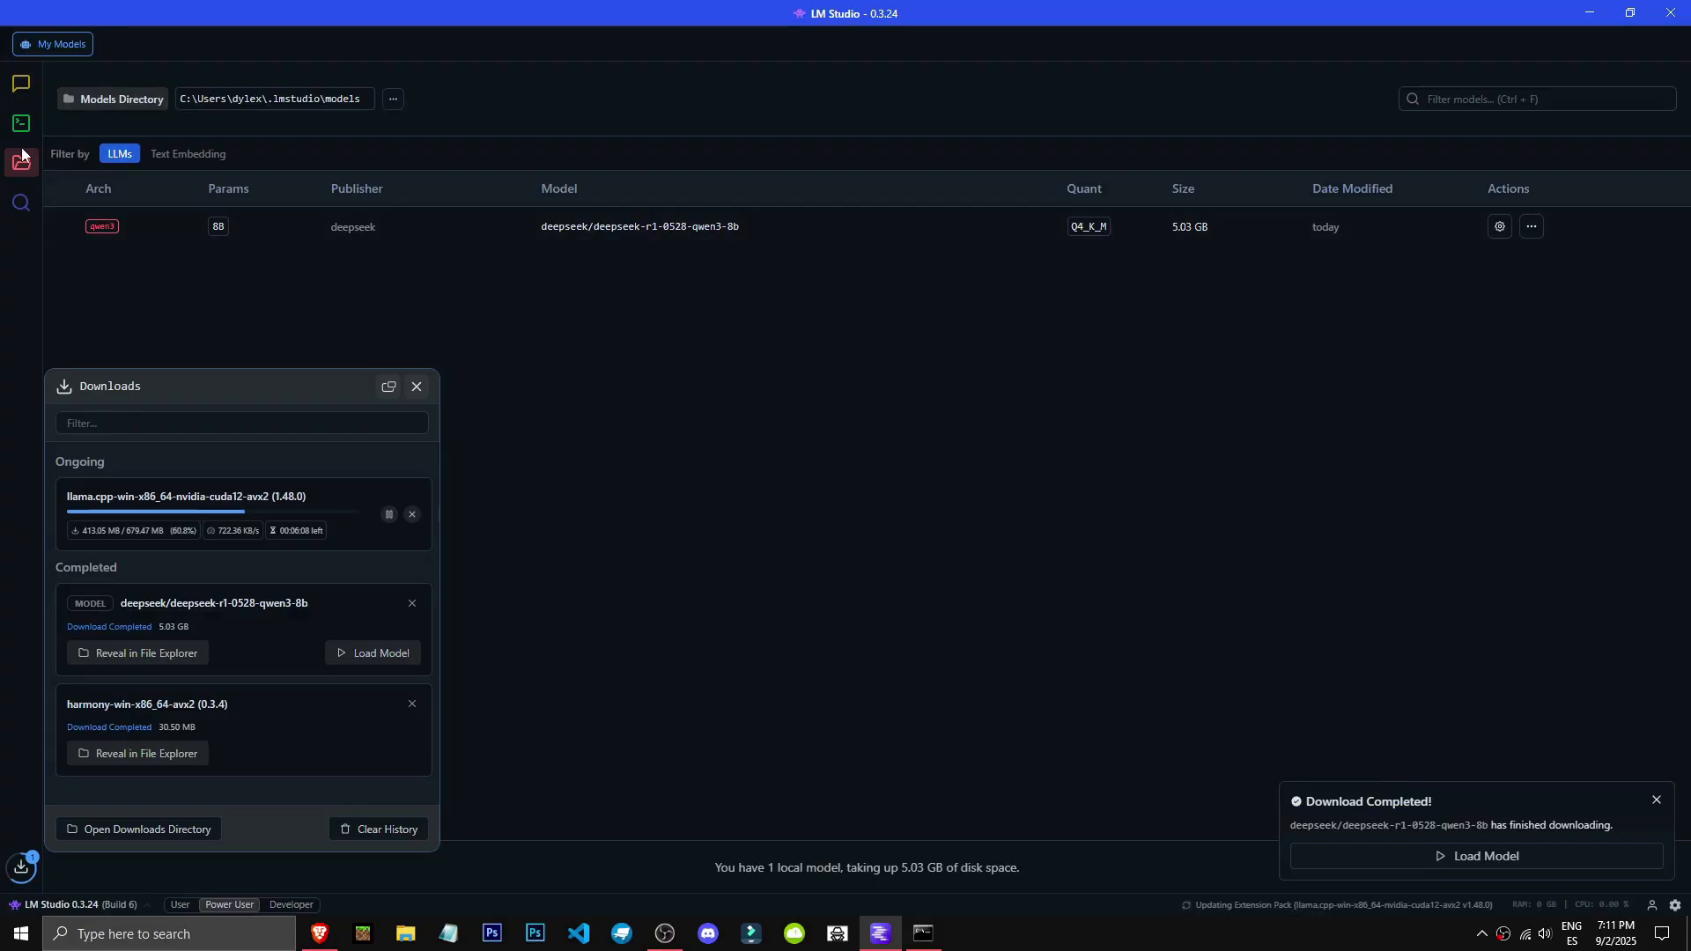
Try to load Deepseek R1 0528 Qwen3 8B in the chat and send it the message "hello!"
left_click(21, 83)
left_click(925, 47)
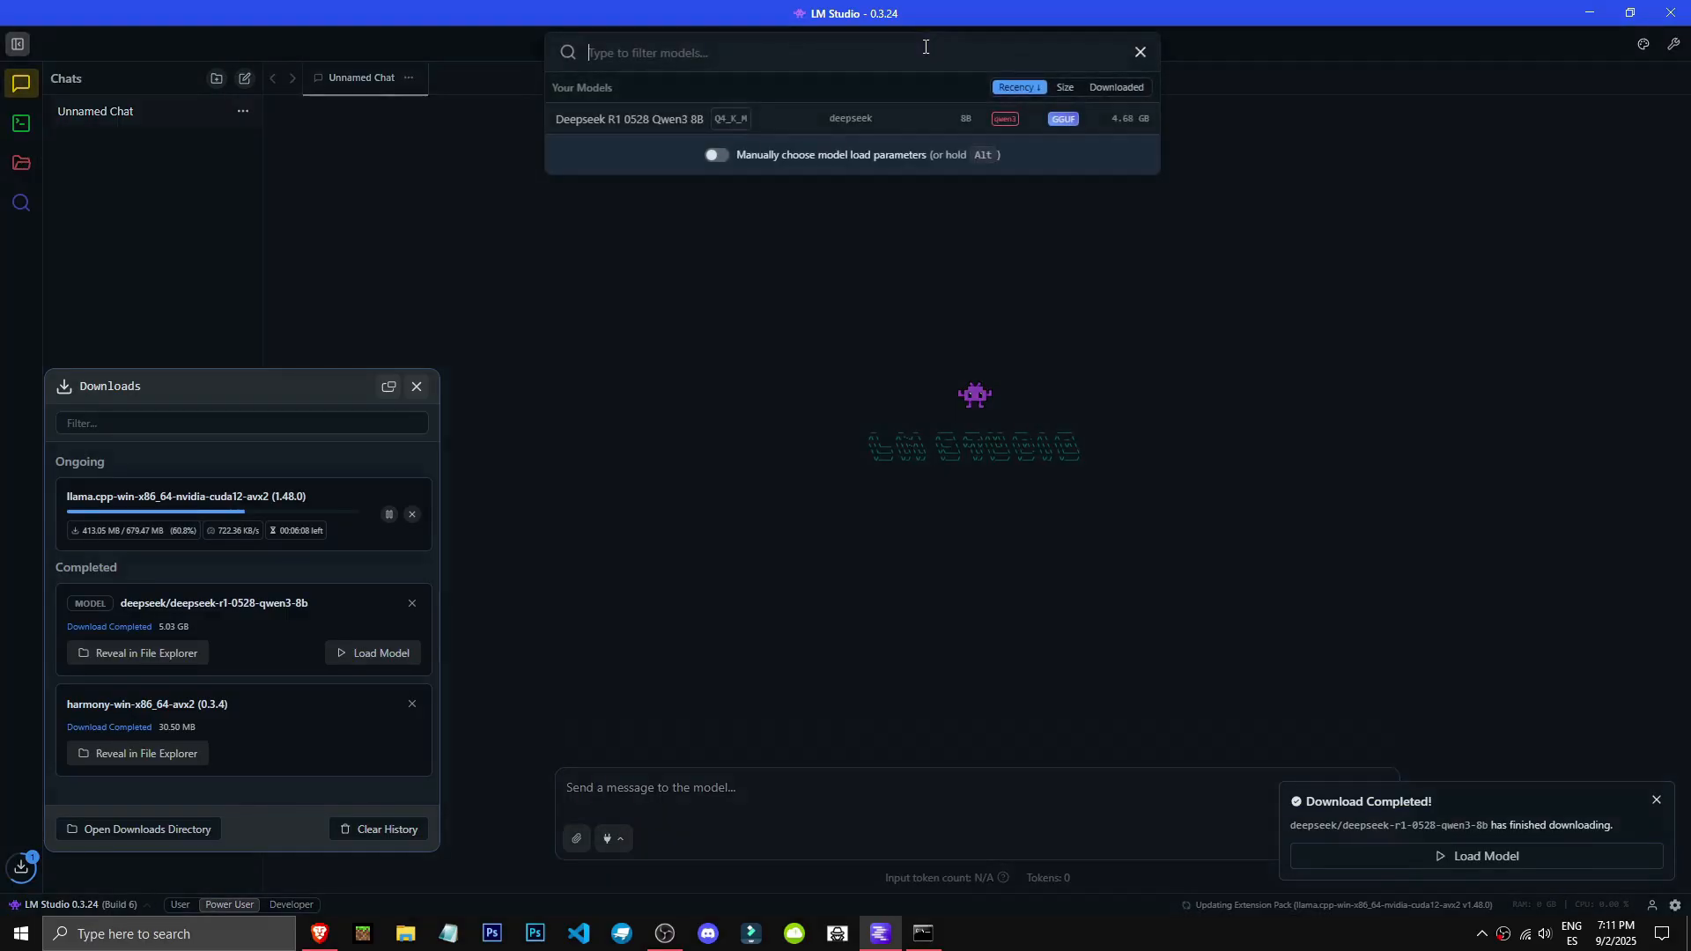
left_click(841, 124)
type("hello!")
key("Return")
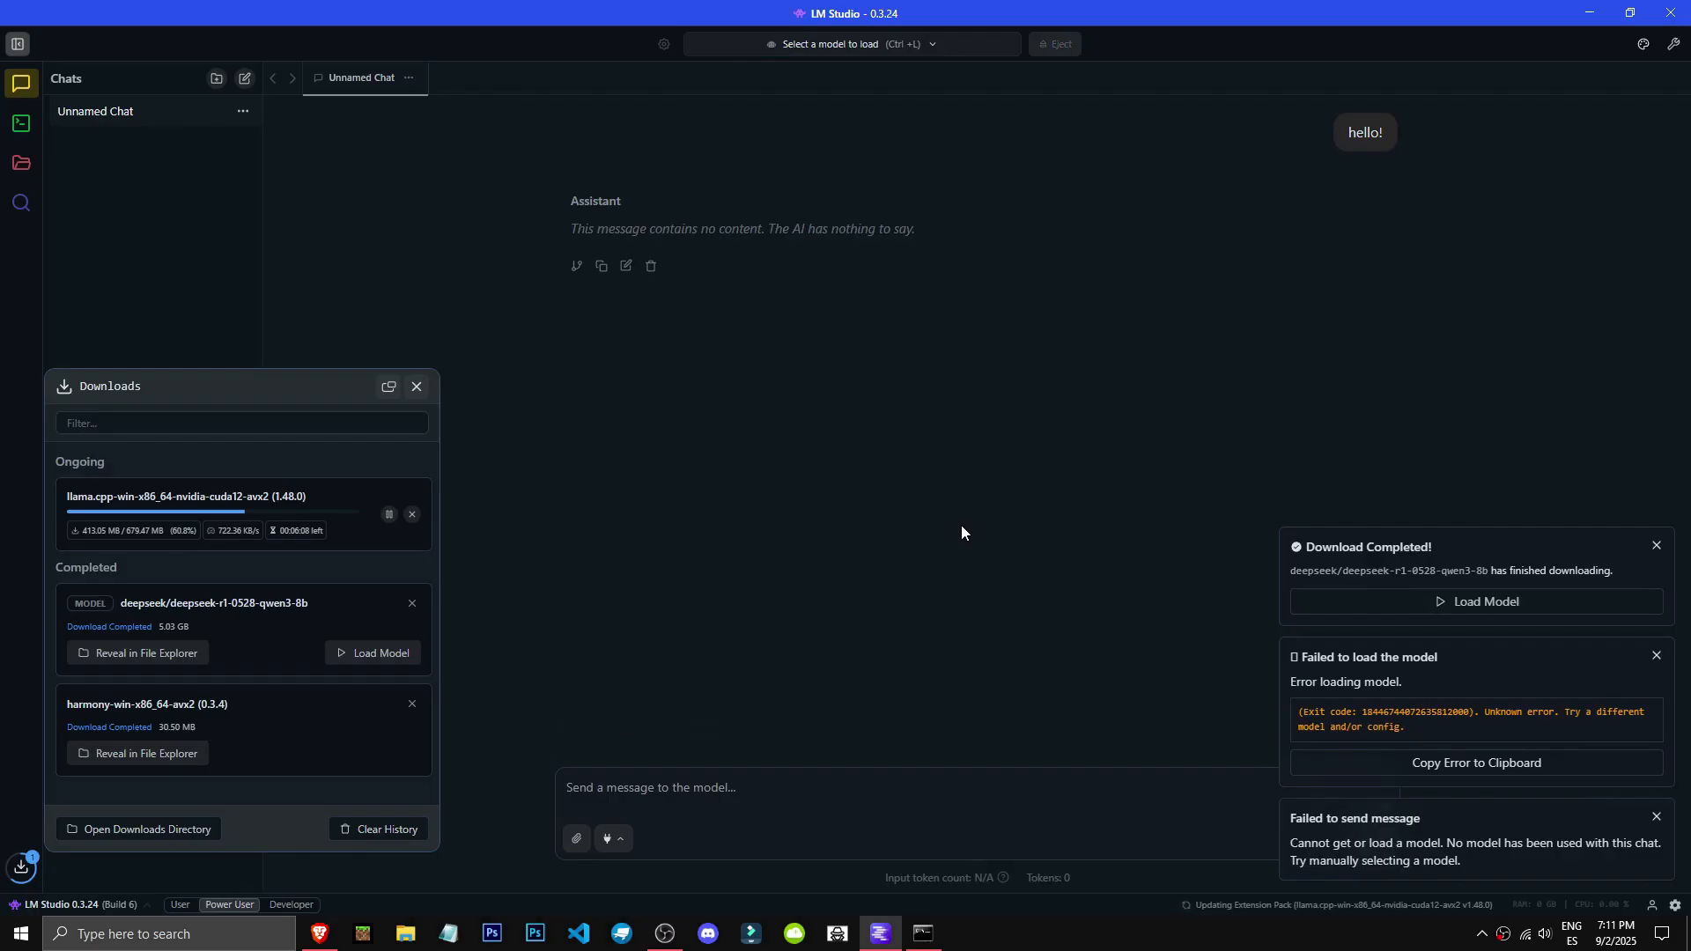
Load deepseek/deepseek-r1-0528-qwen3-8b from its download notification and dismiss the failed-message notice
left_click(1477, 602)
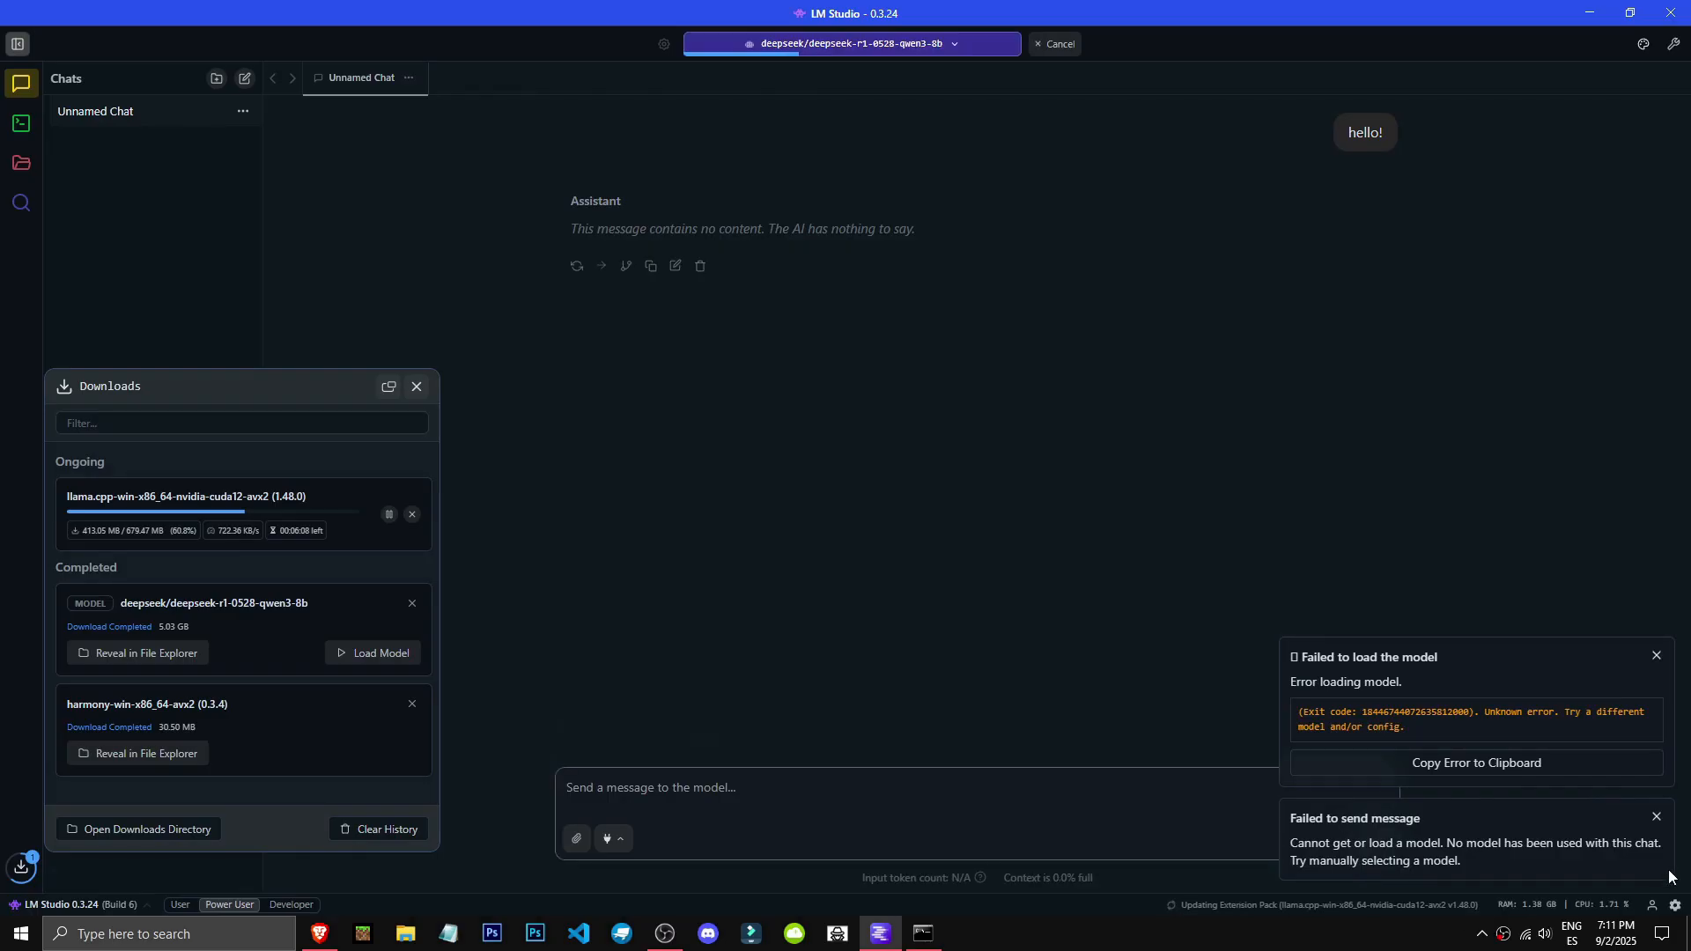
left_click(1659, 822)
left_click_drag(72, 498, 306, 498)
left_click(306, 518)
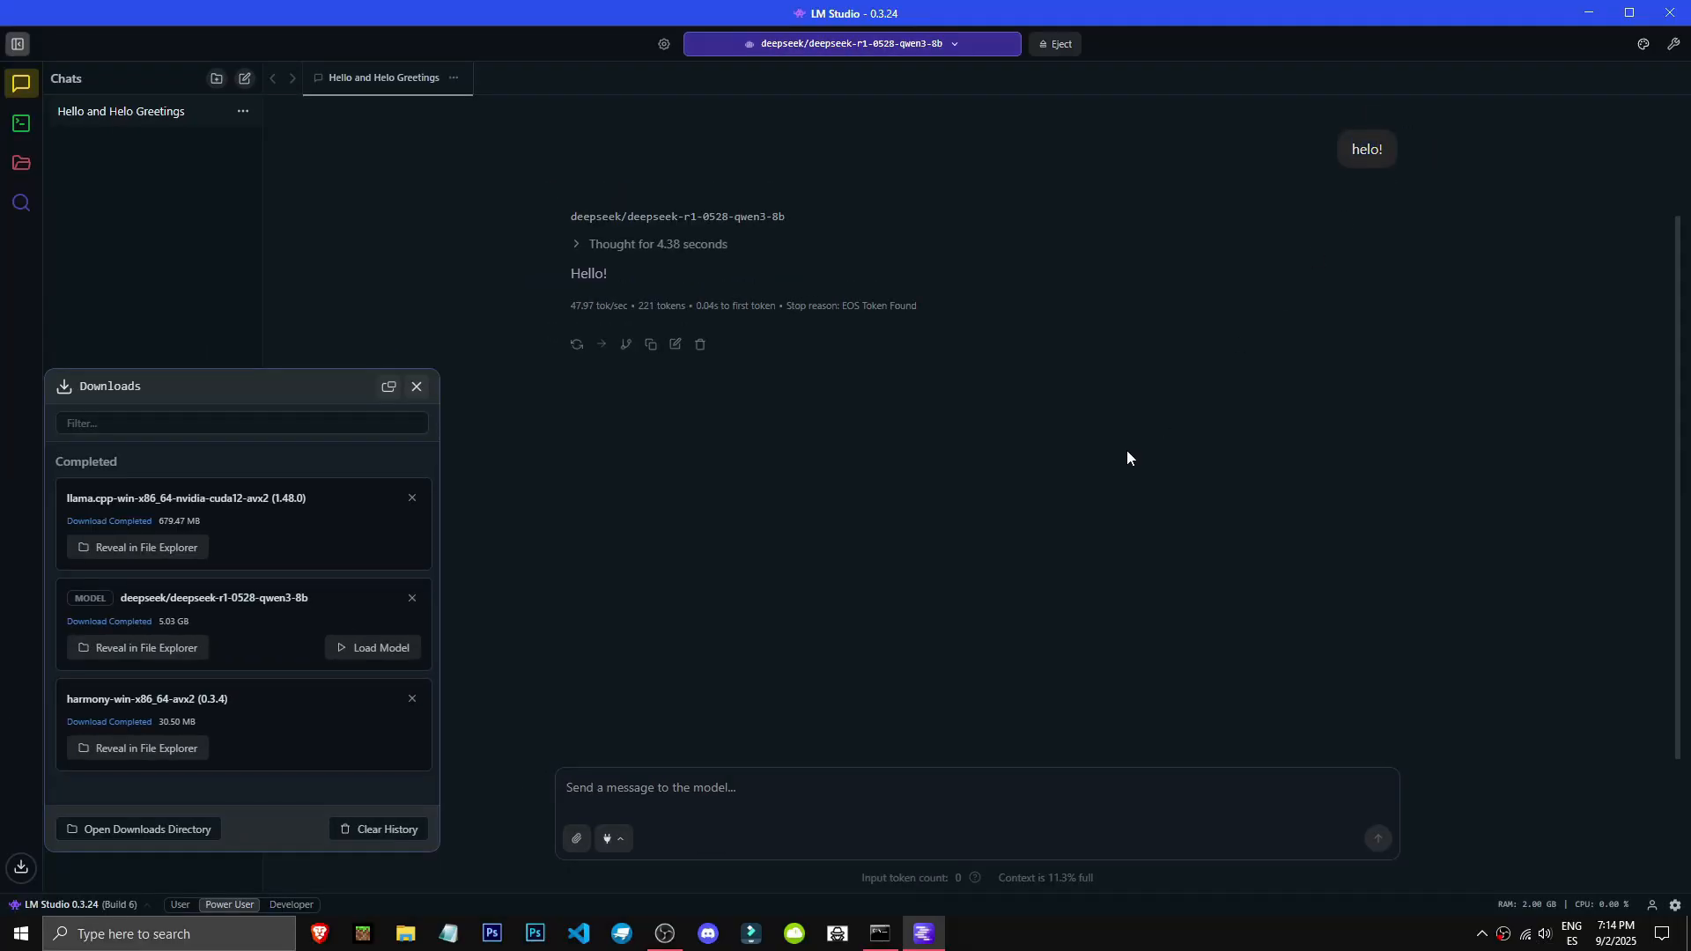
left_click(926, 802)
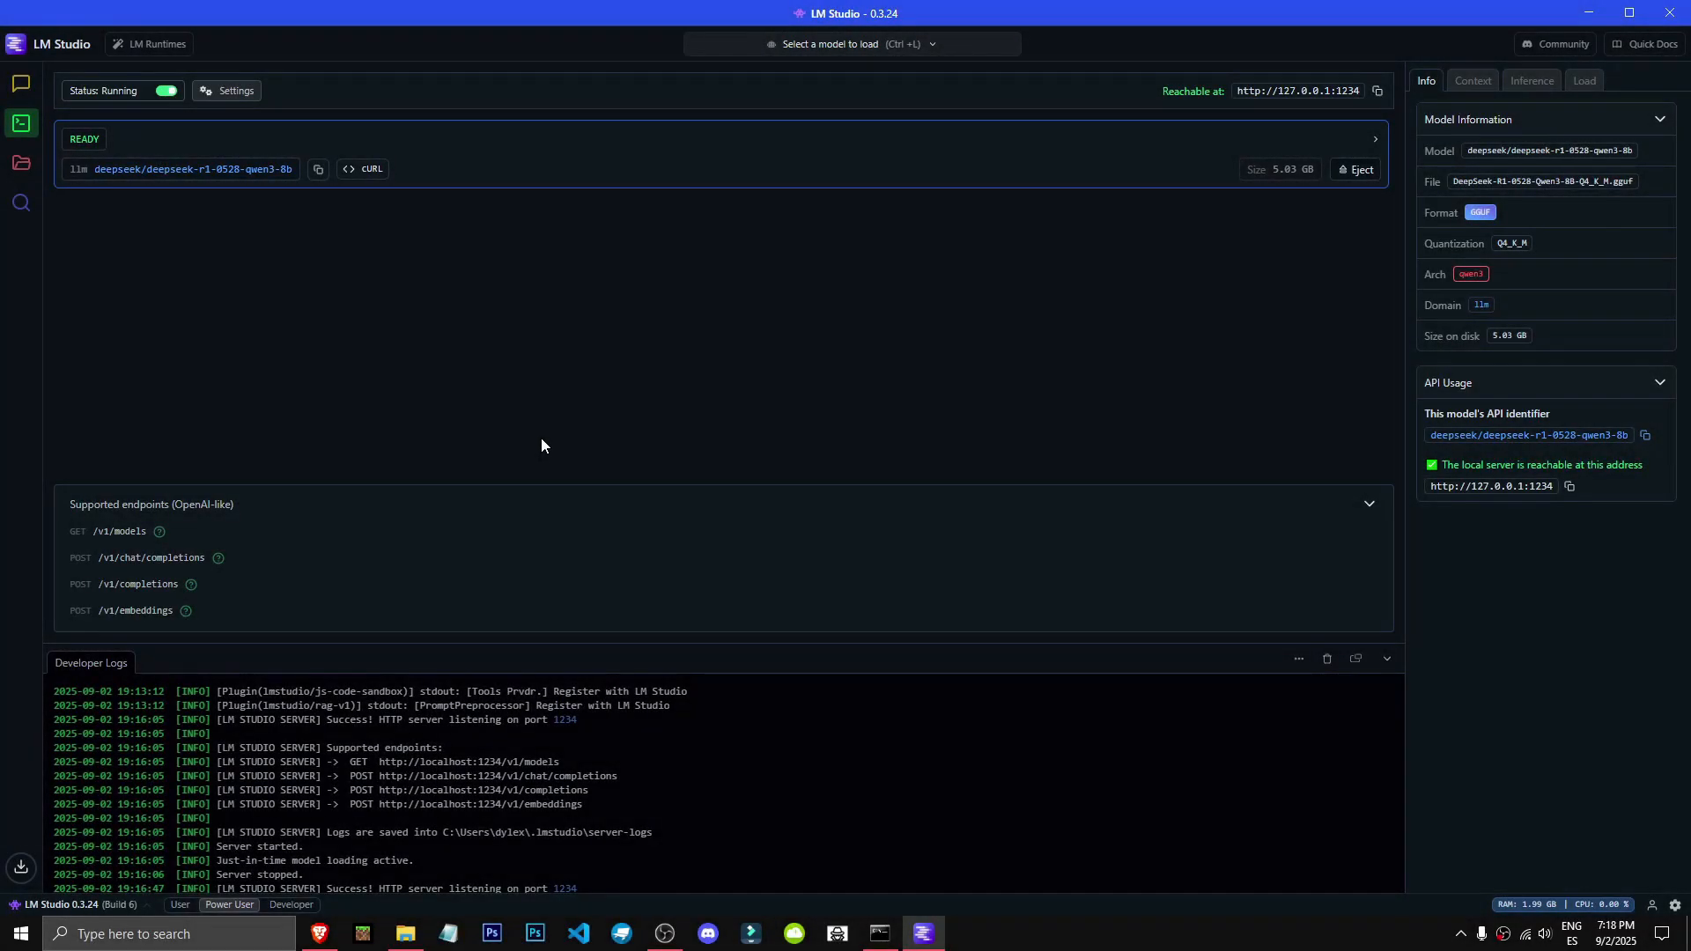
Look over the chat, then restart the local server in LM Studio's developer view
left_click(21, 84)
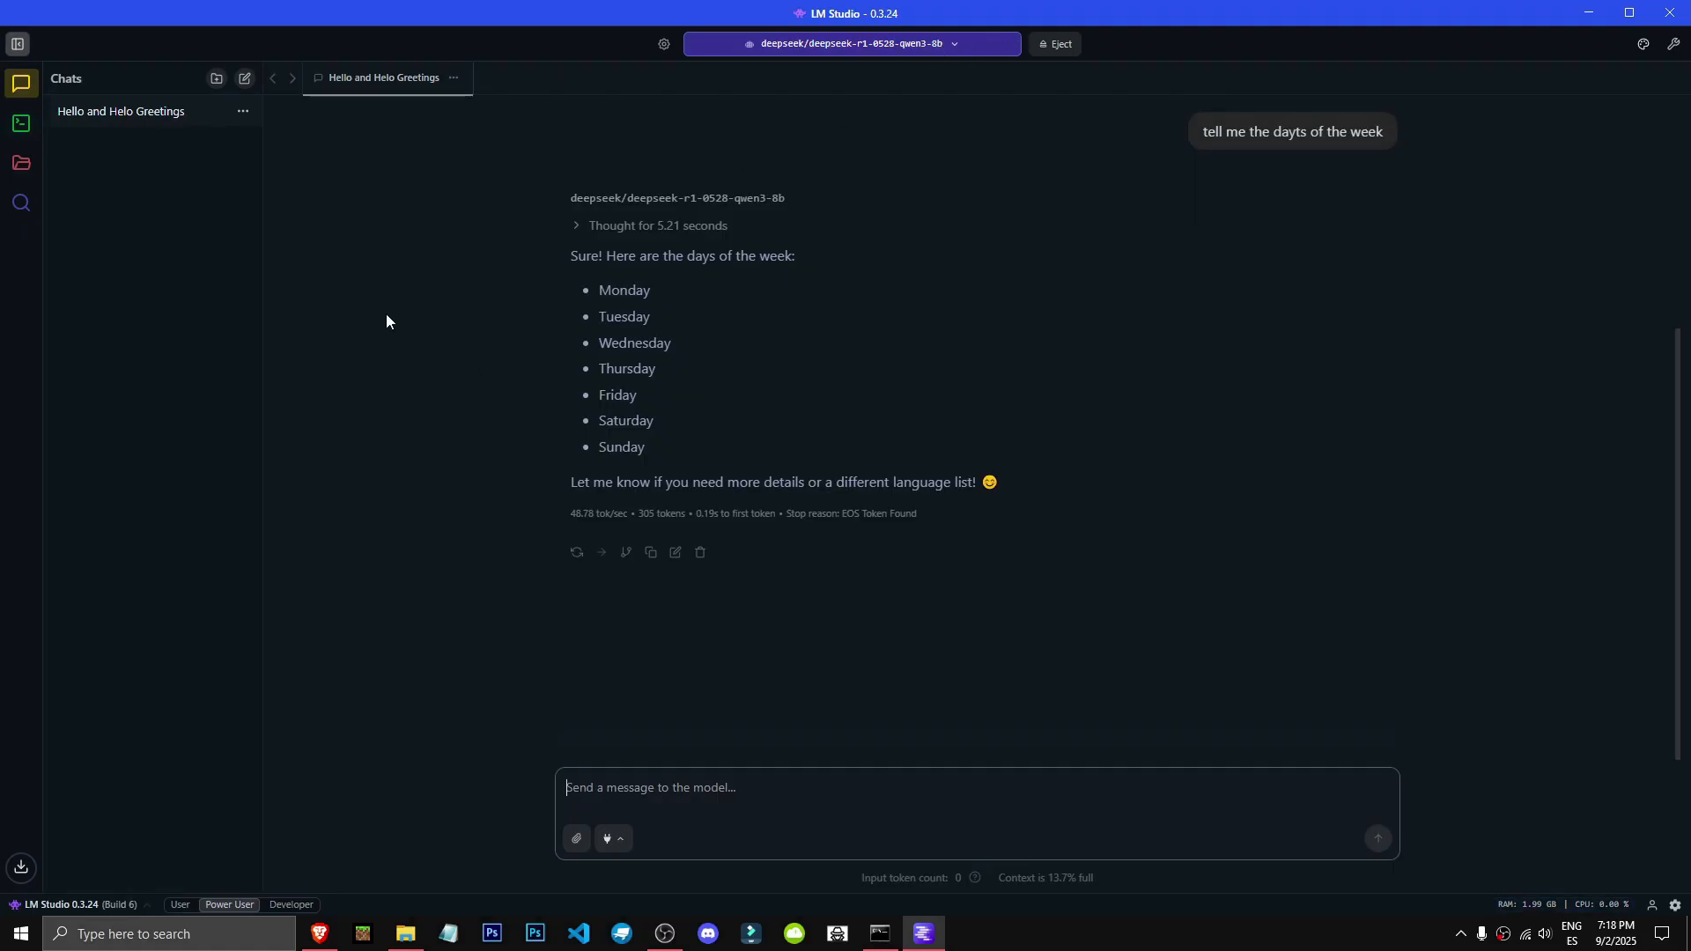
left_click(22, 126)
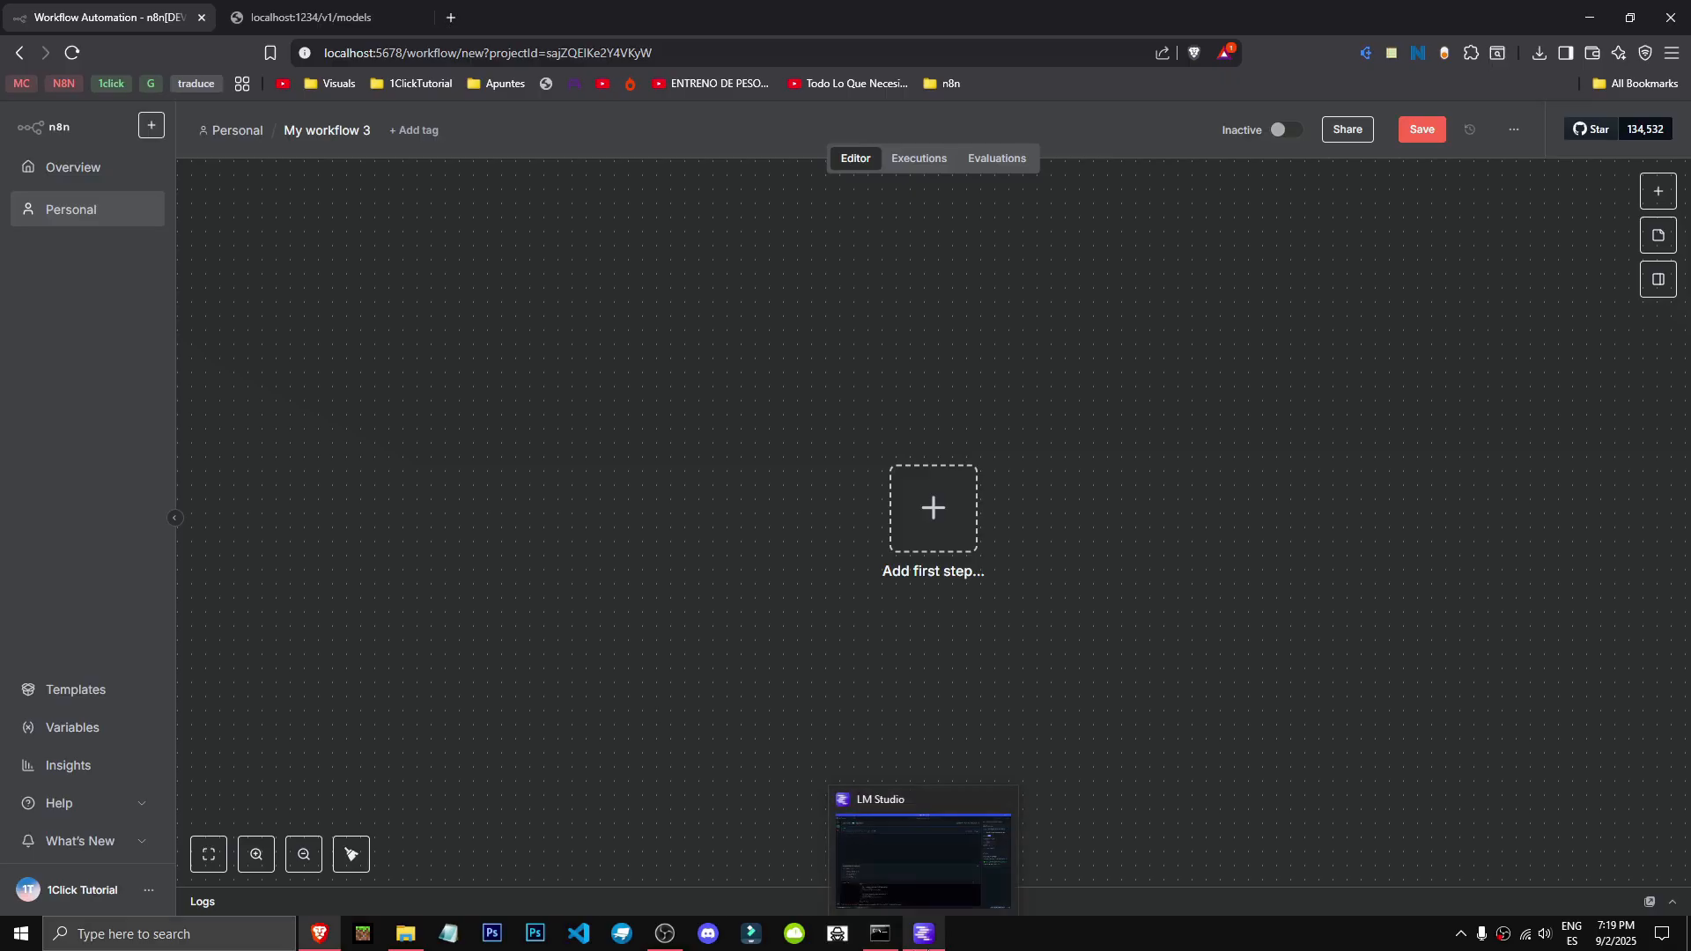
left_click(929, 946)
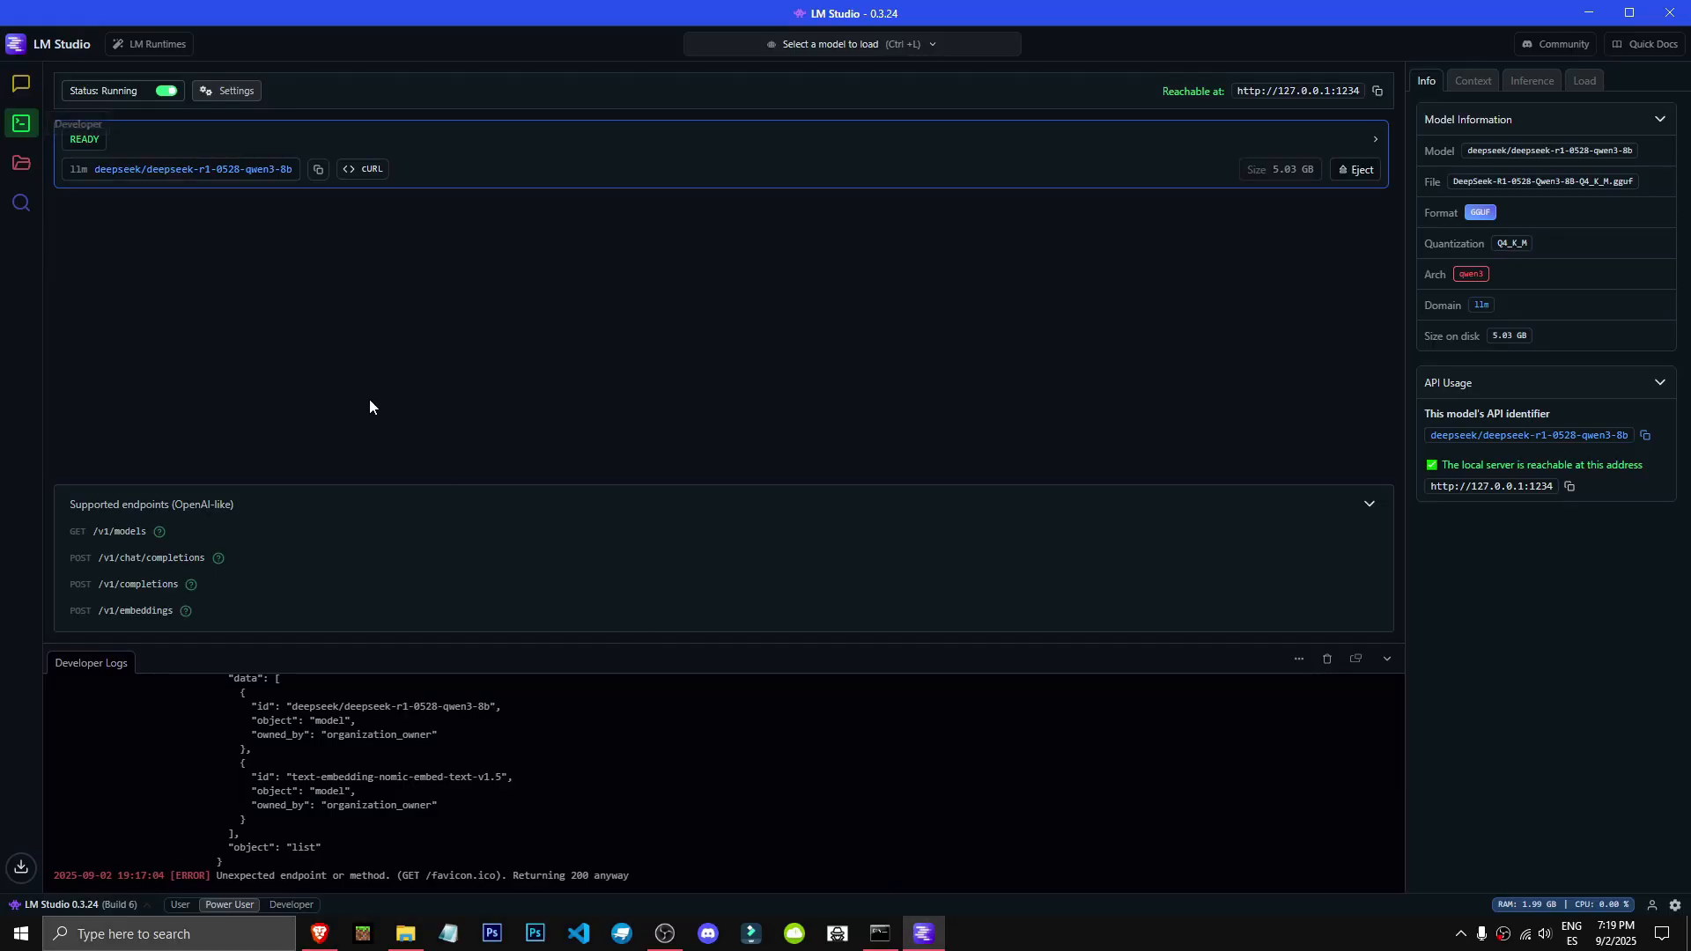
double_click(167, 94)
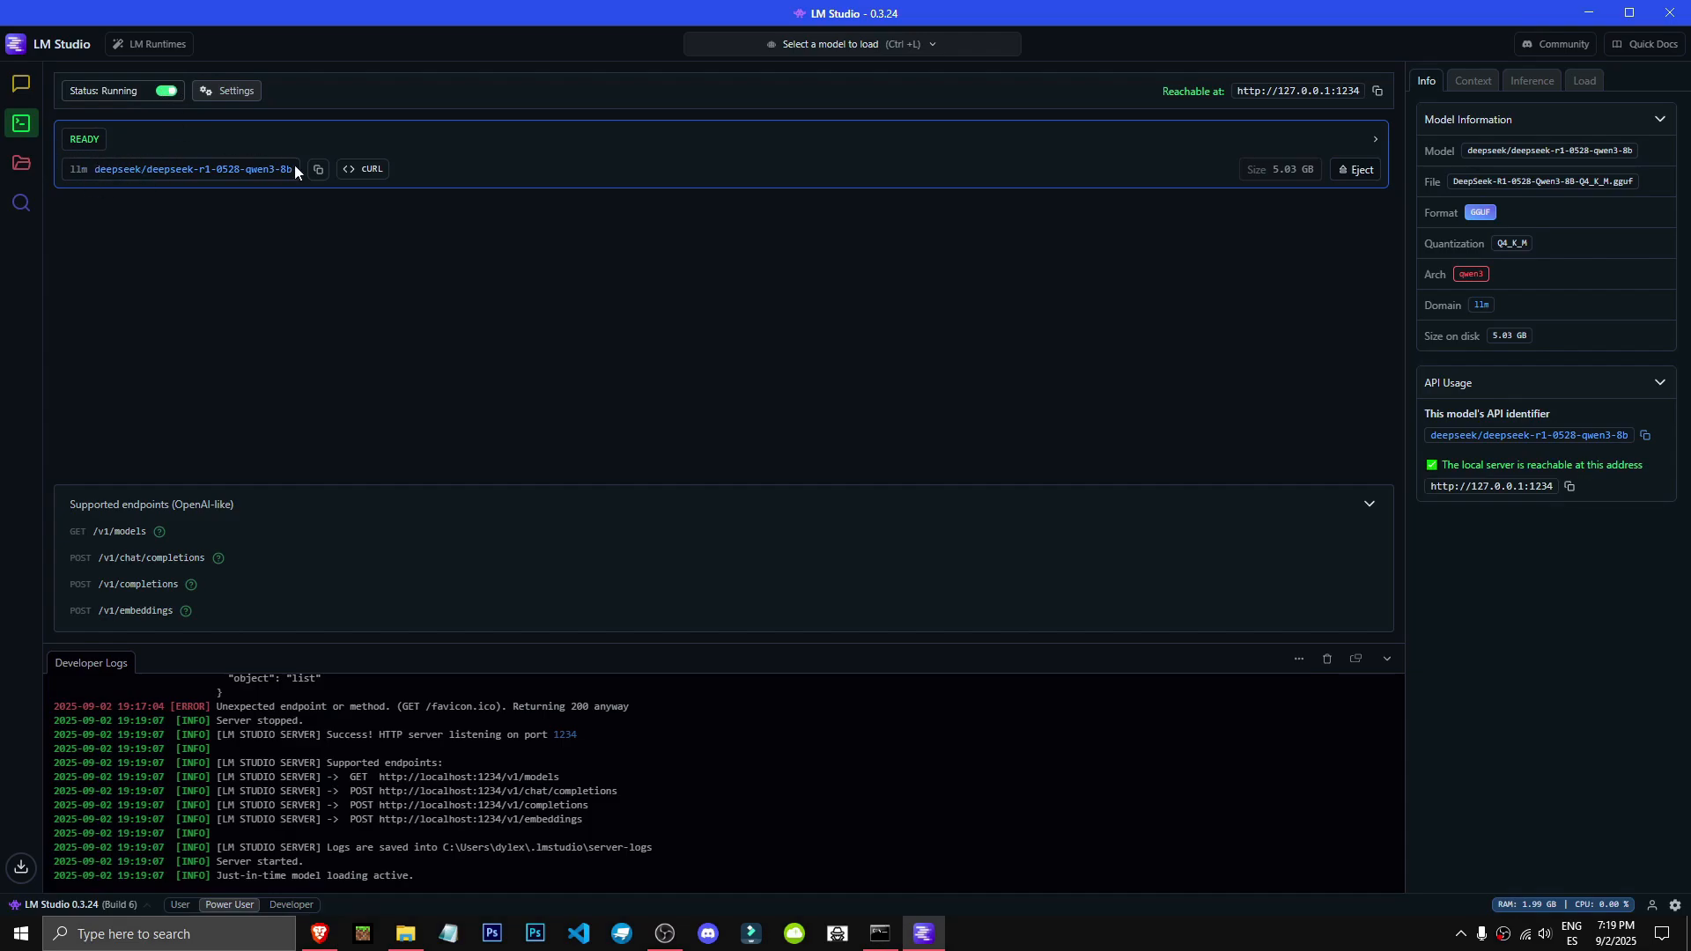
left_click_drag(560, 777, 379, 778)
key("ctrl+c")
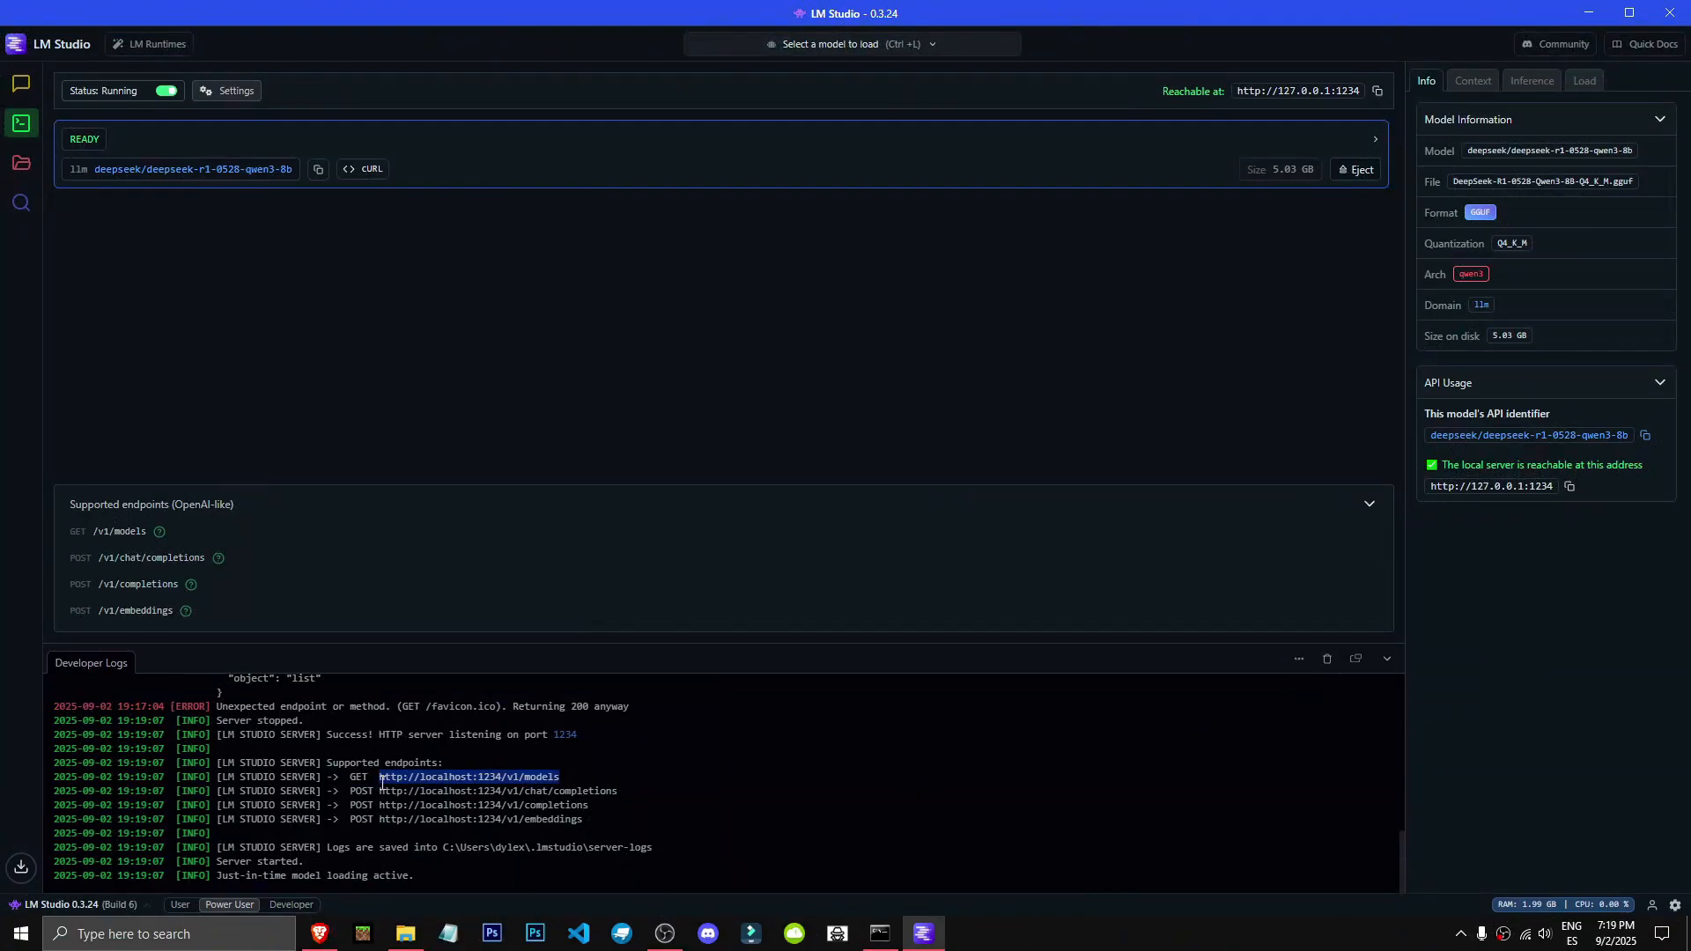
left_click(337, 932)
left_click(371, 19)
left_click(409, 53)
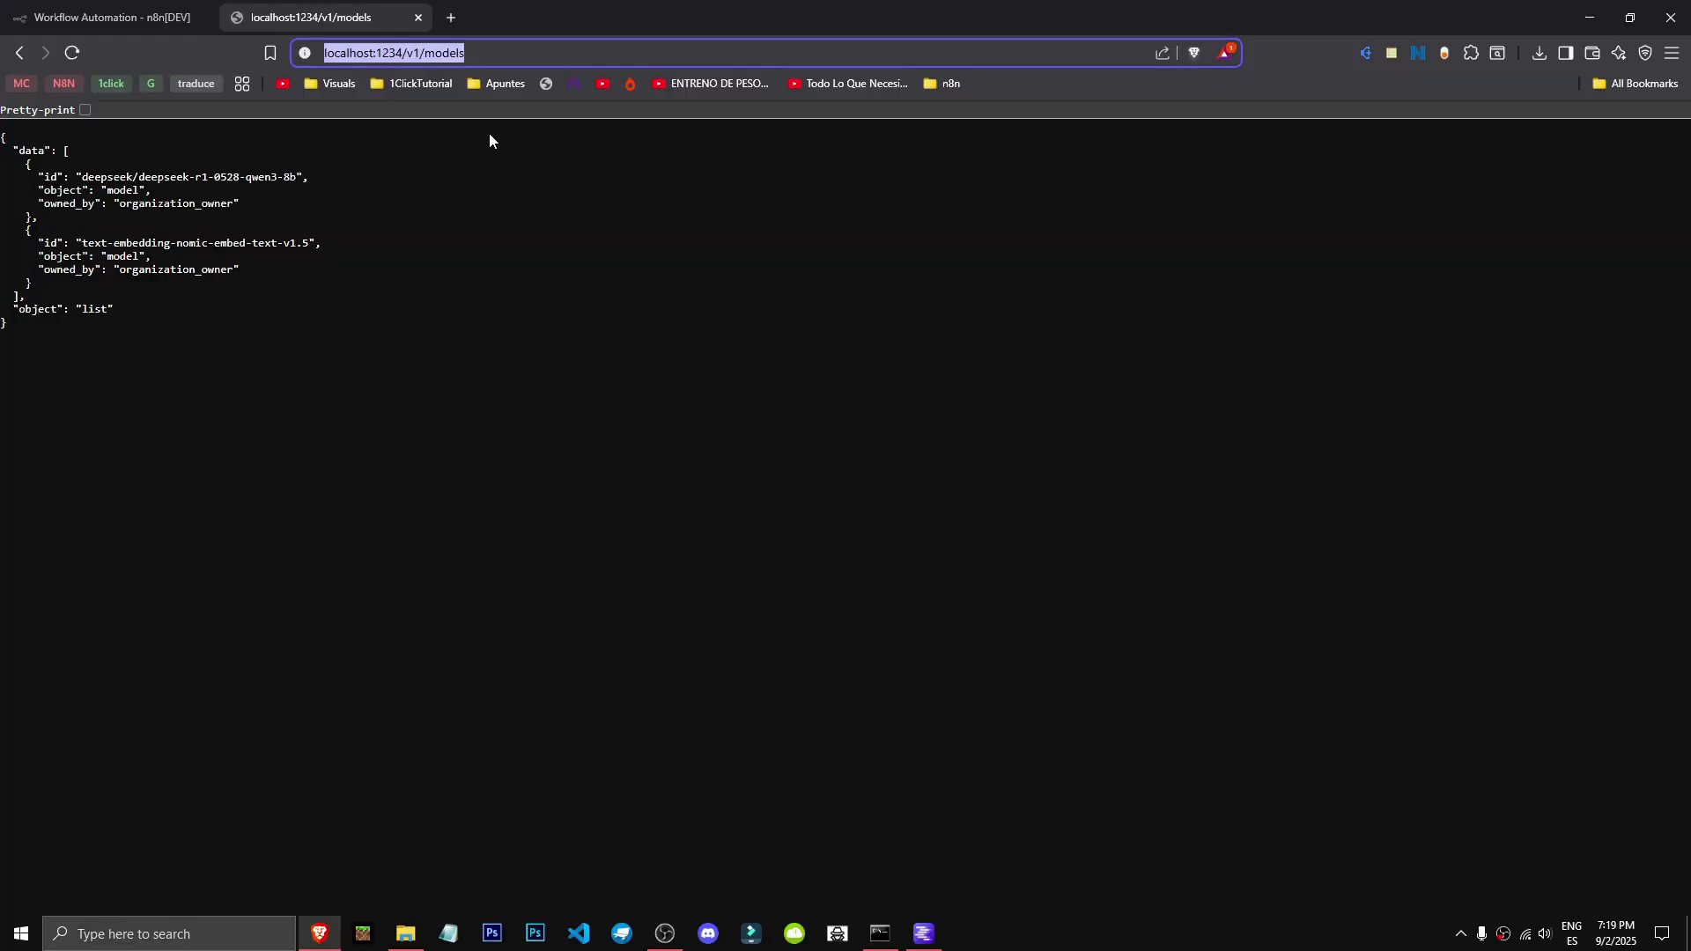
key("ctrl+v")
left_click(453, 99)
Examine the returned JSON model list and highlight the id of the deepseek model
left_click_drag(2, 136, 397, 324)
left_click(398, 326)
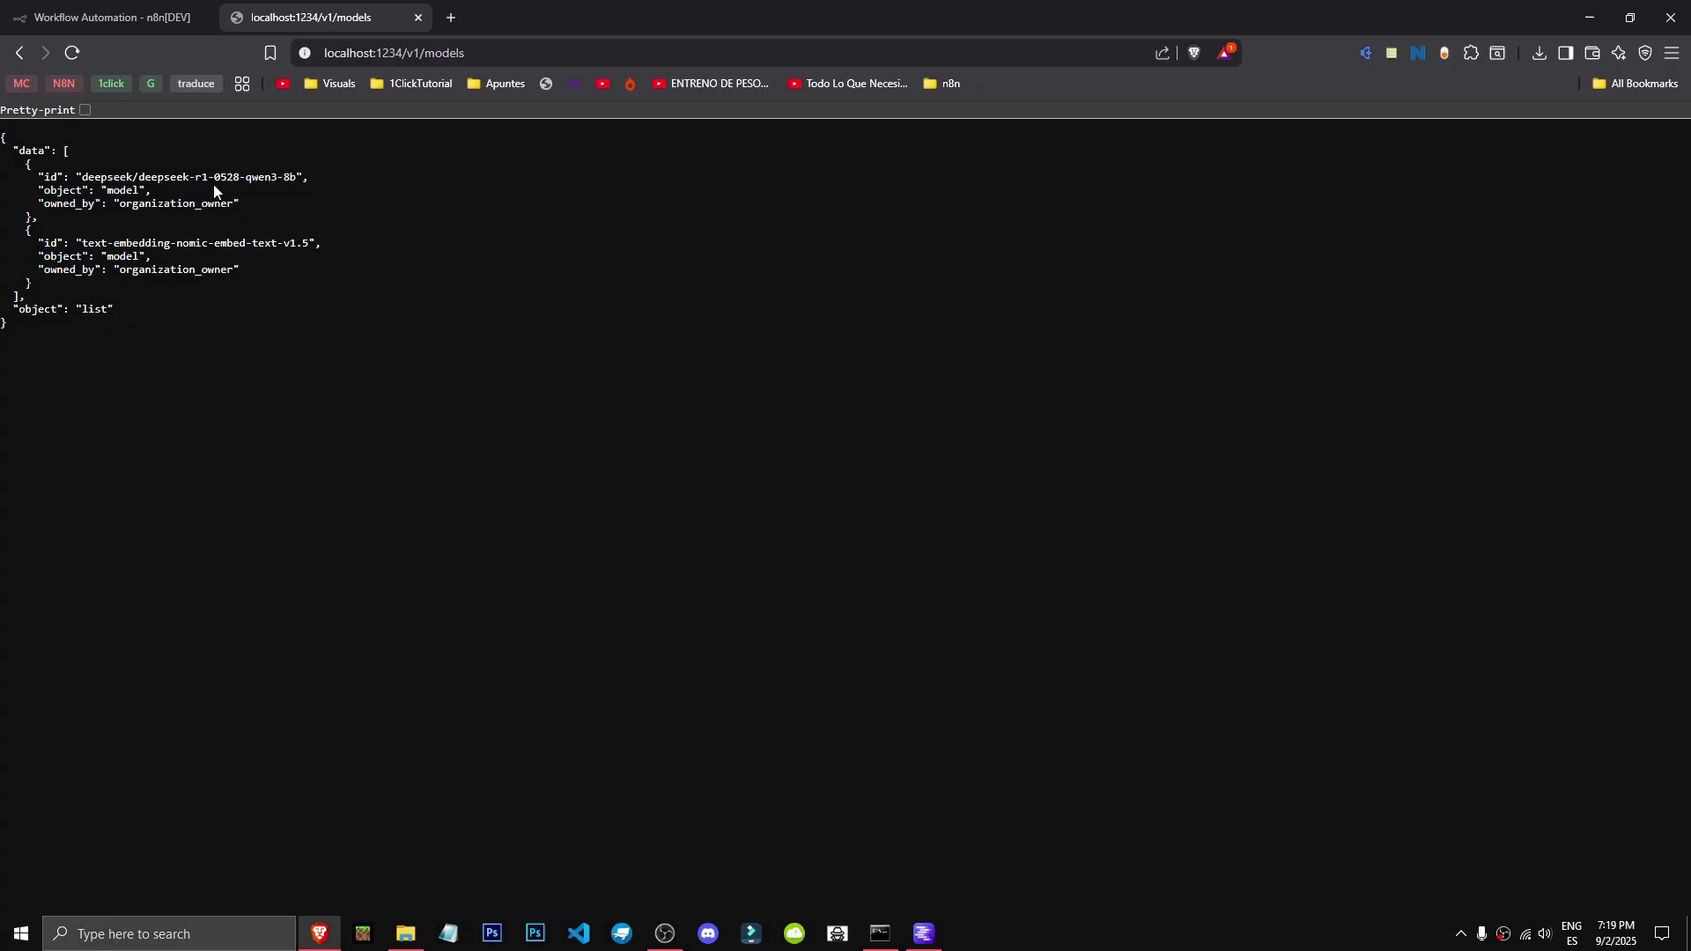
left_click_drag(84, 175, 331, 195)
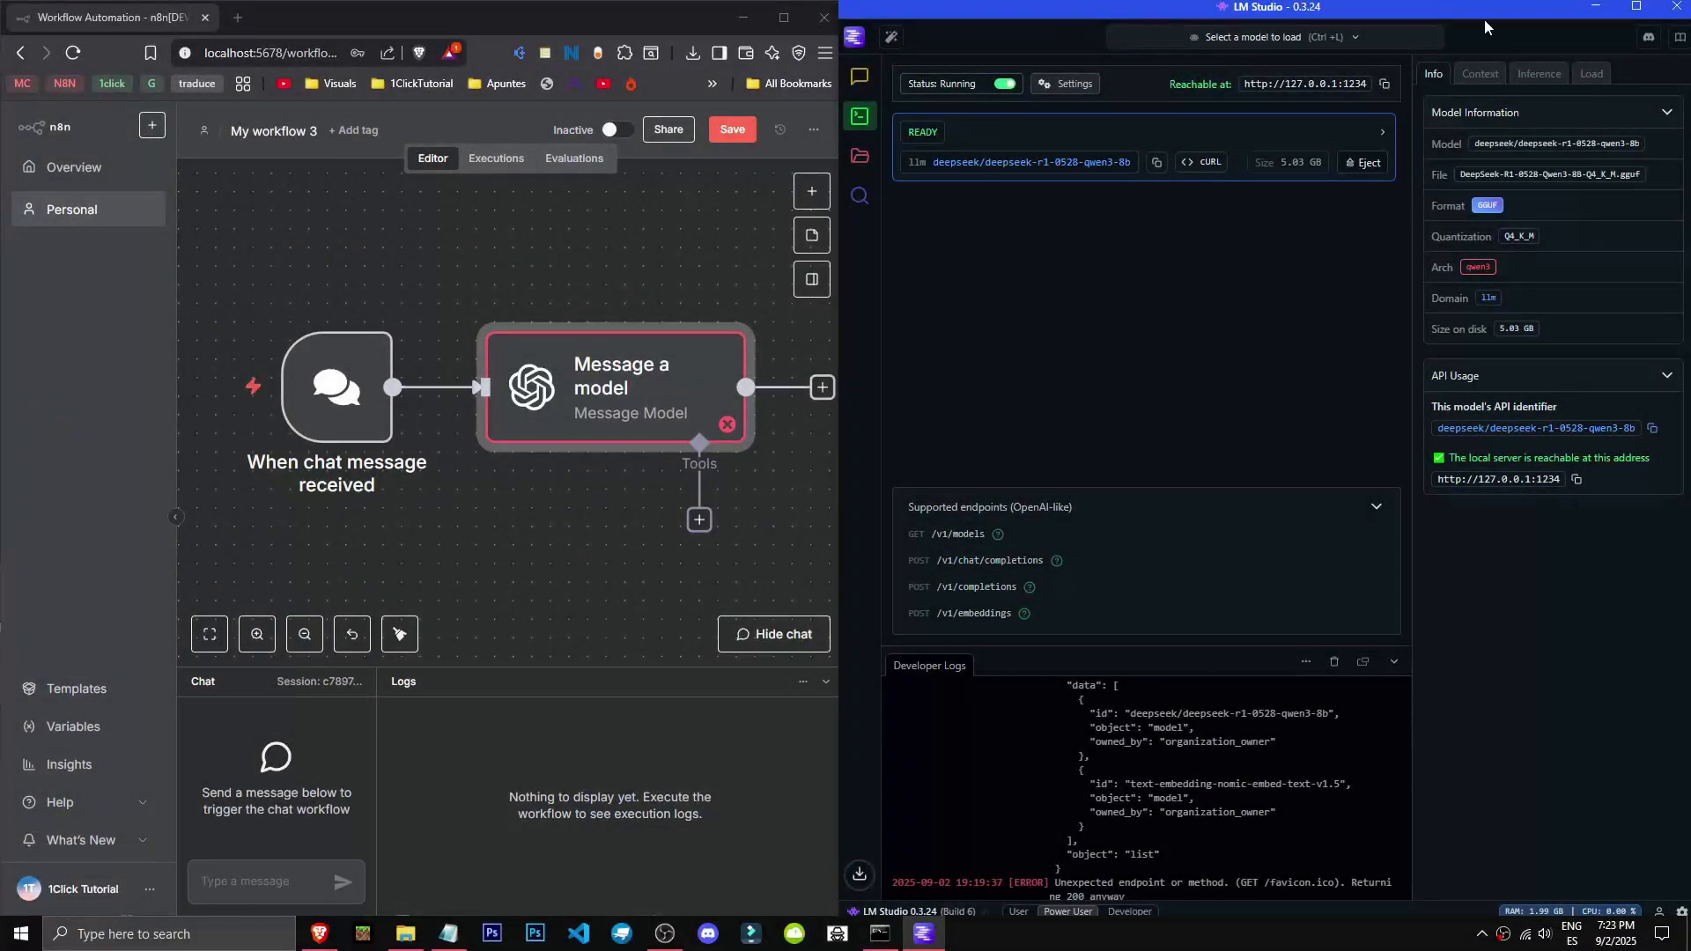
Maximize LM Studio and review its chat and the local server's developer view
left_click(1637, 7)
left_click(26, 86)
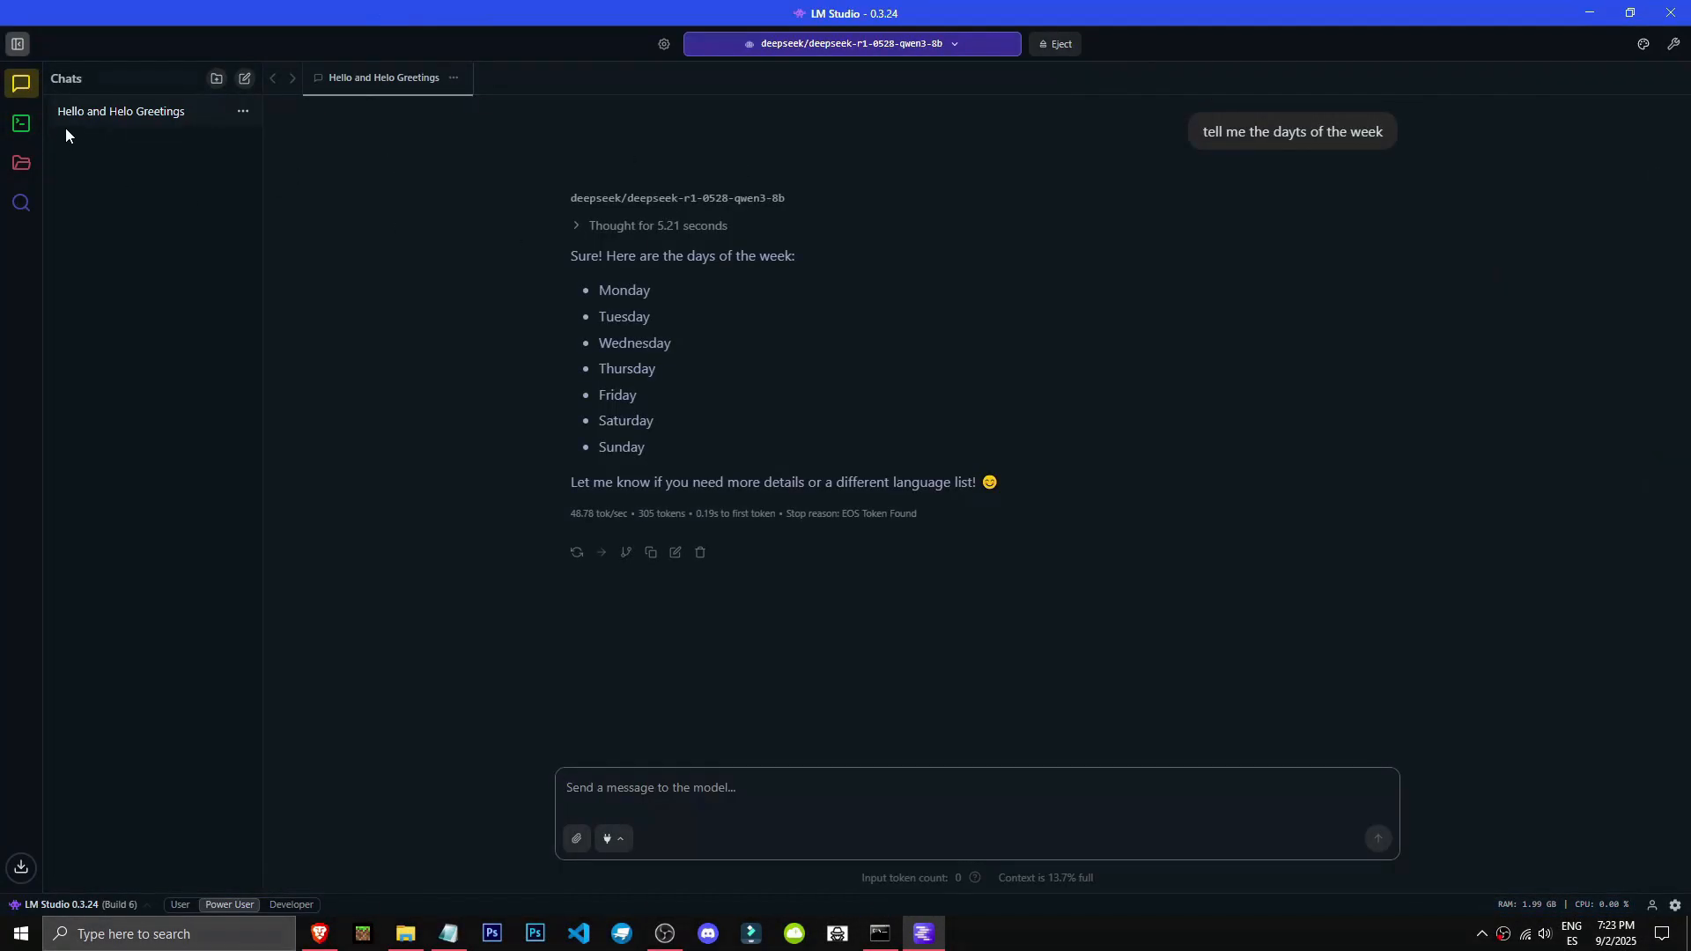
left_click(24, 125)
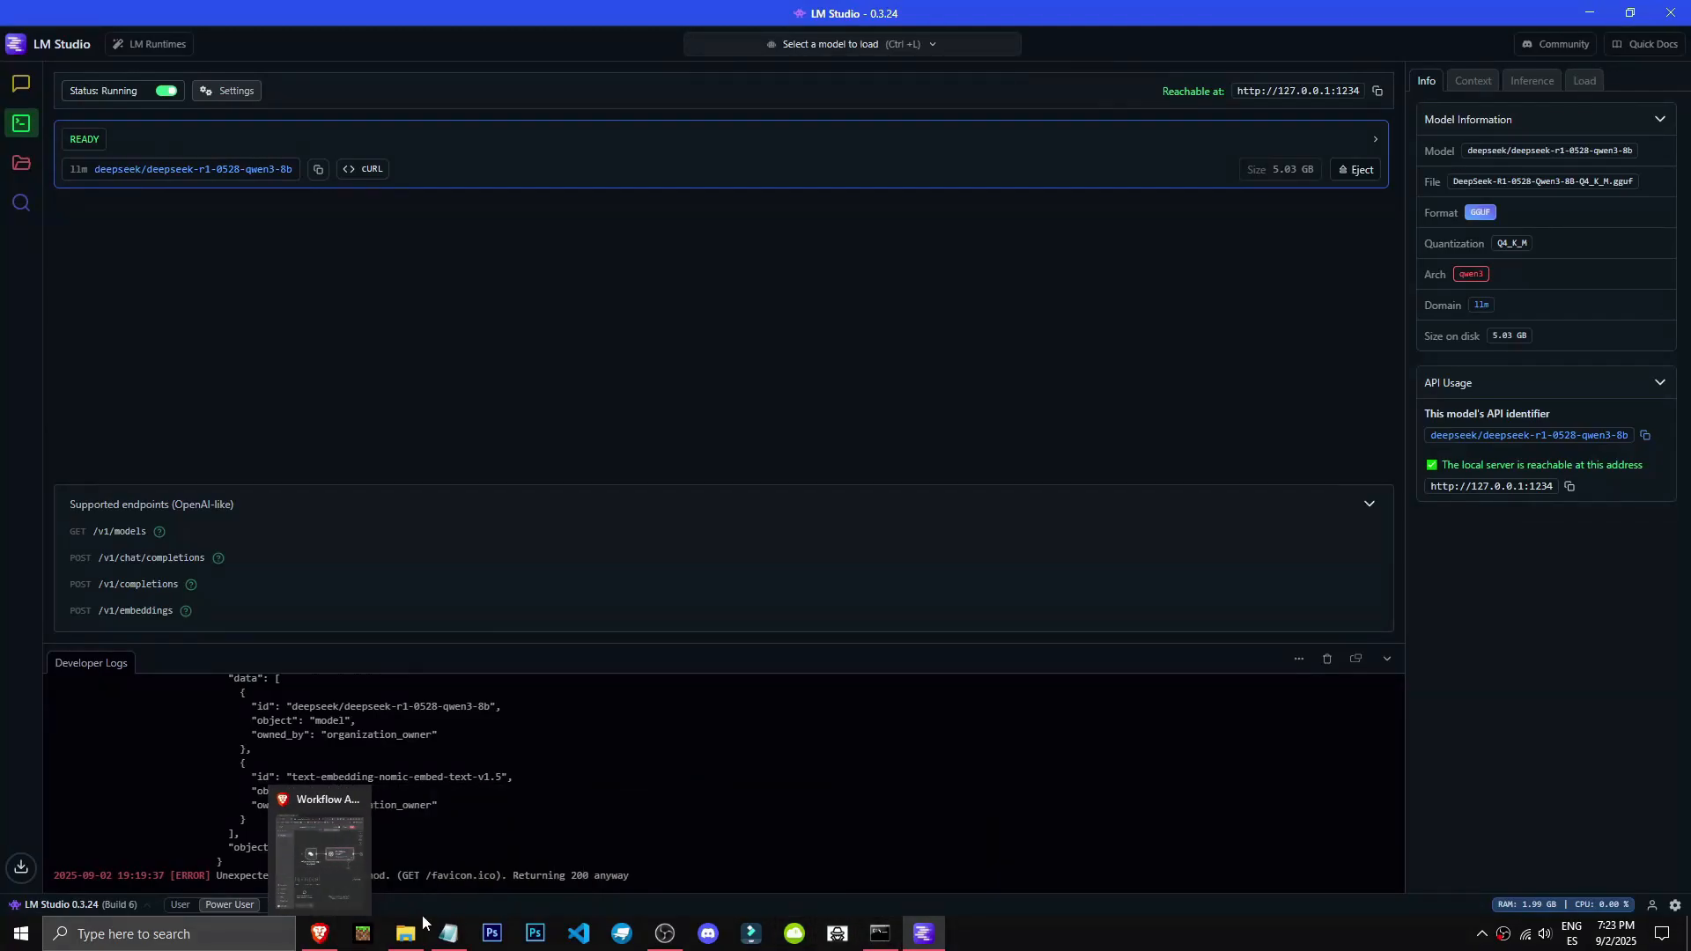
Switch to the n8n workflow in the maximized browser and add an OpenAI "Message a model" node after the existing one
left_click(321, 932)
left_click_drag(513, 14, 679, 7)
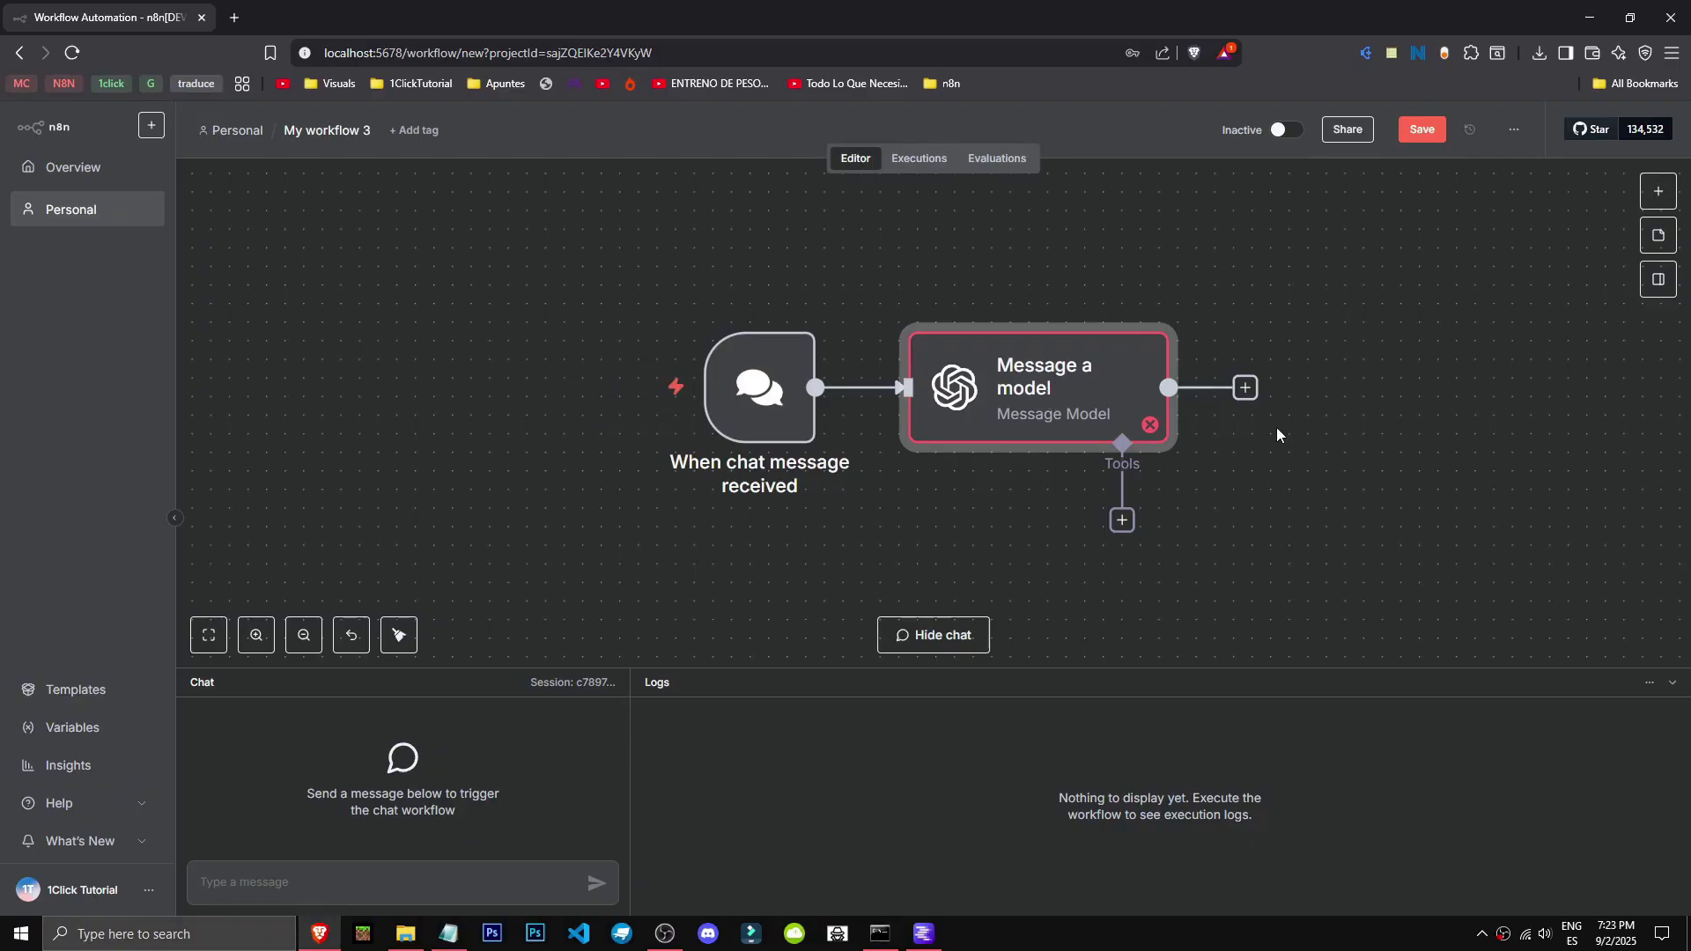
left_click(1244, 387)
type("cha")
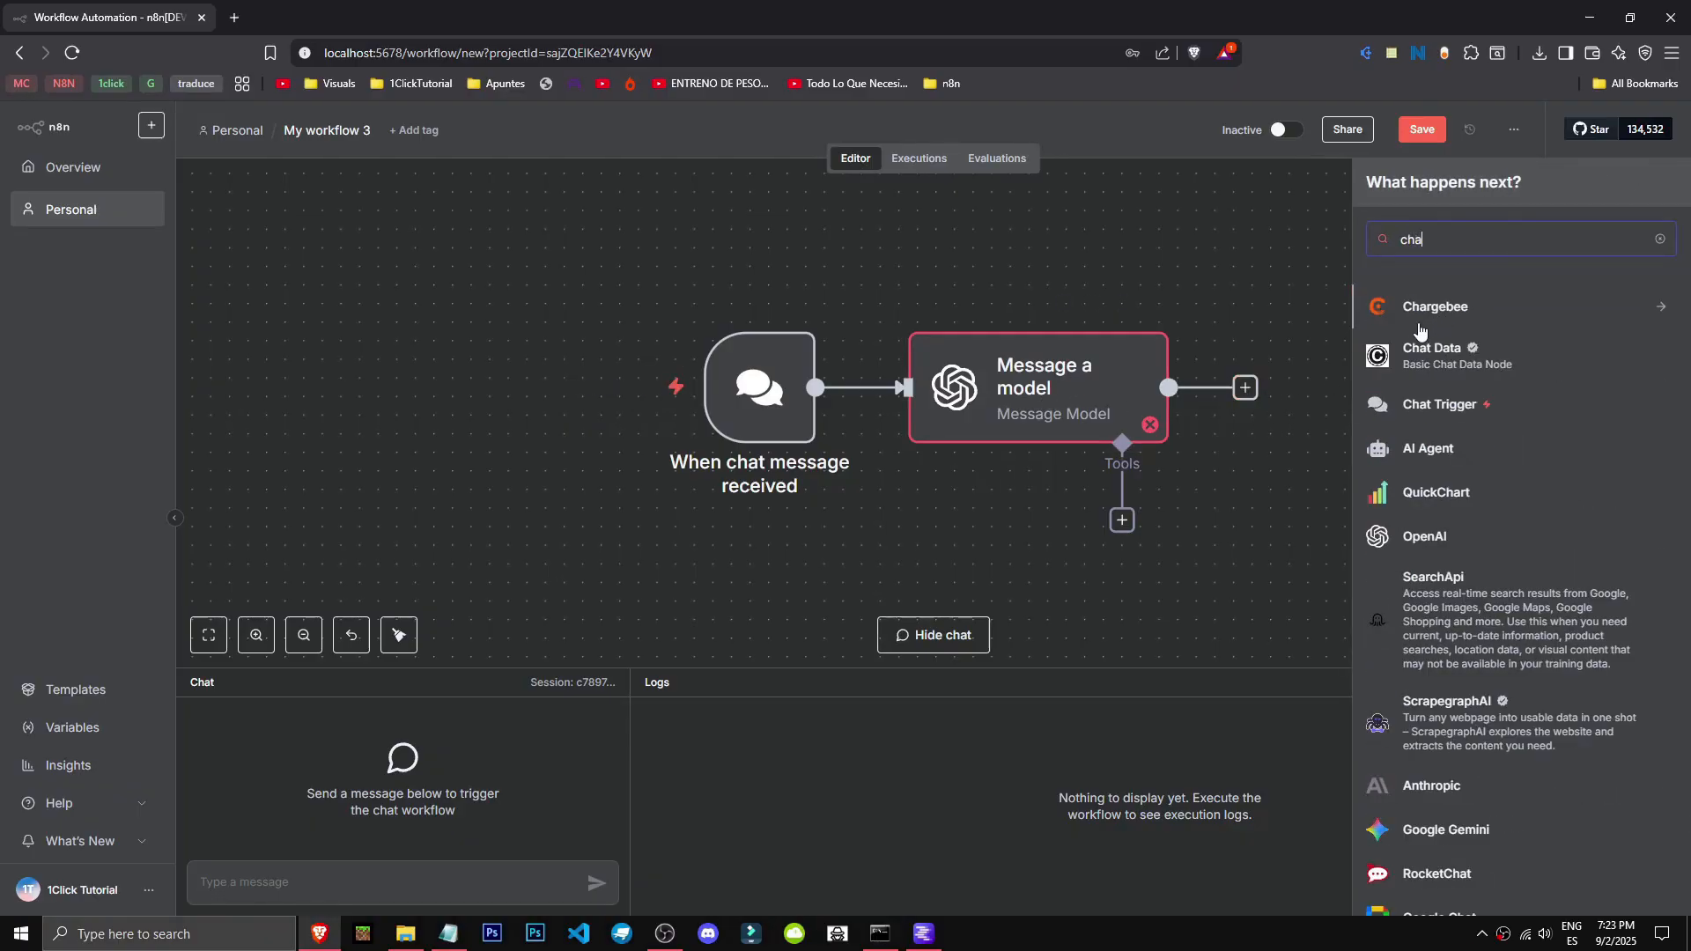
type("tg")
left_click(1453, 315)
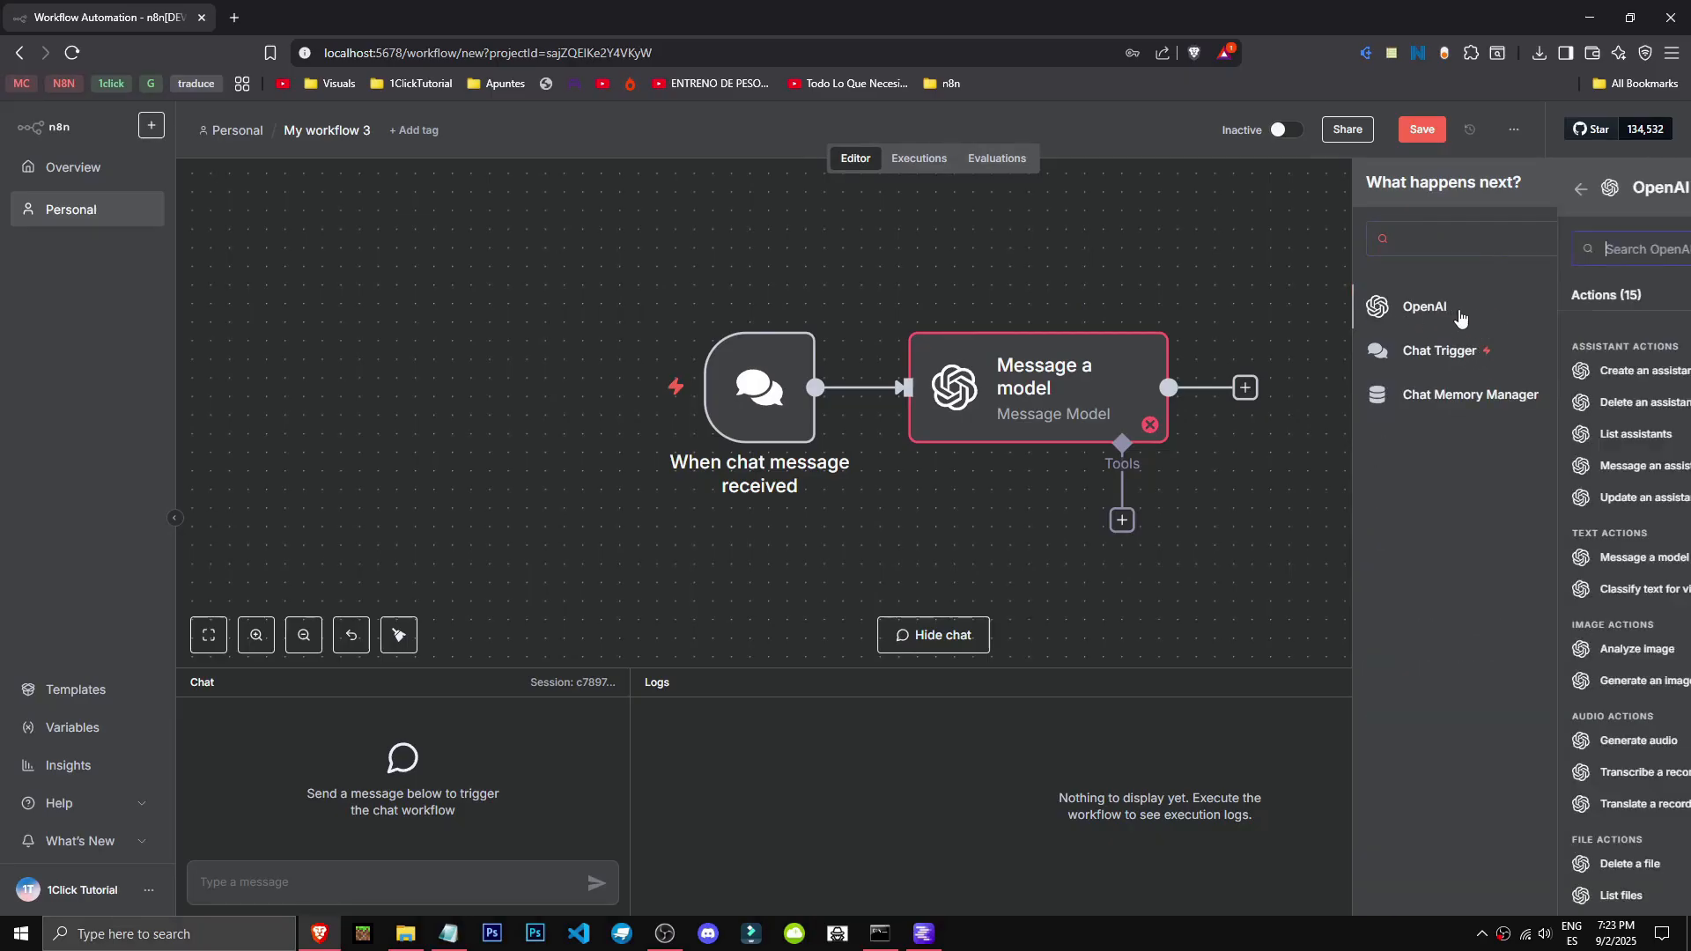
left_click(1497, 557)
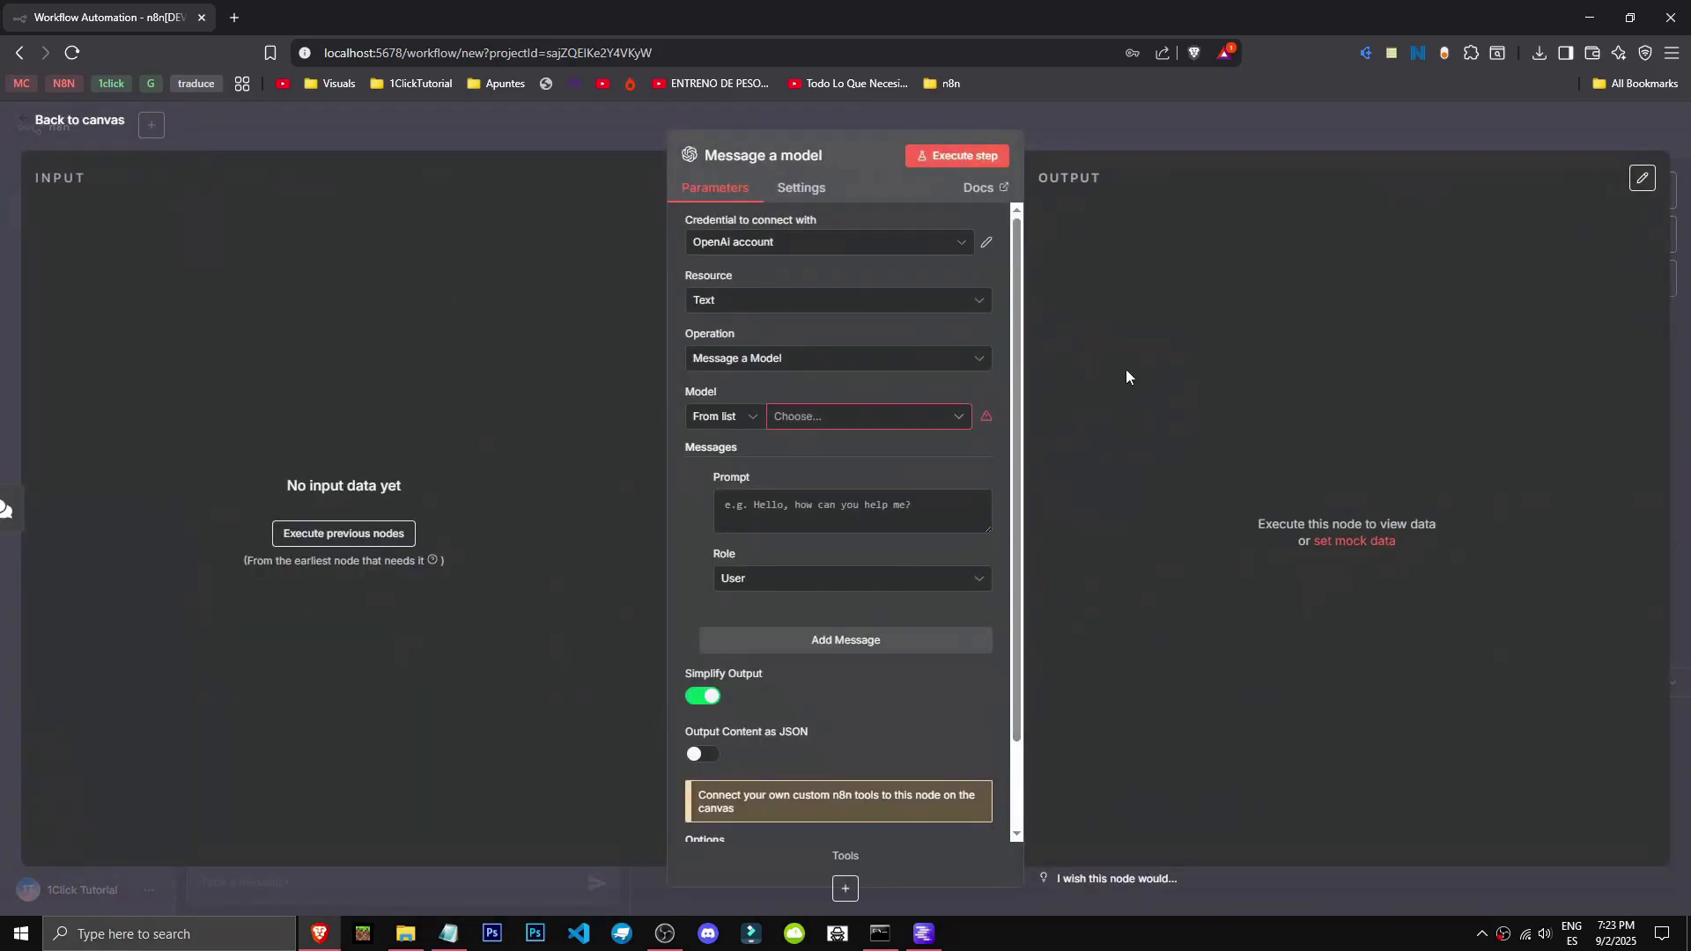
Create a new OpenAI credential for the Message a model node and paste the API key
left_click(913, 240)
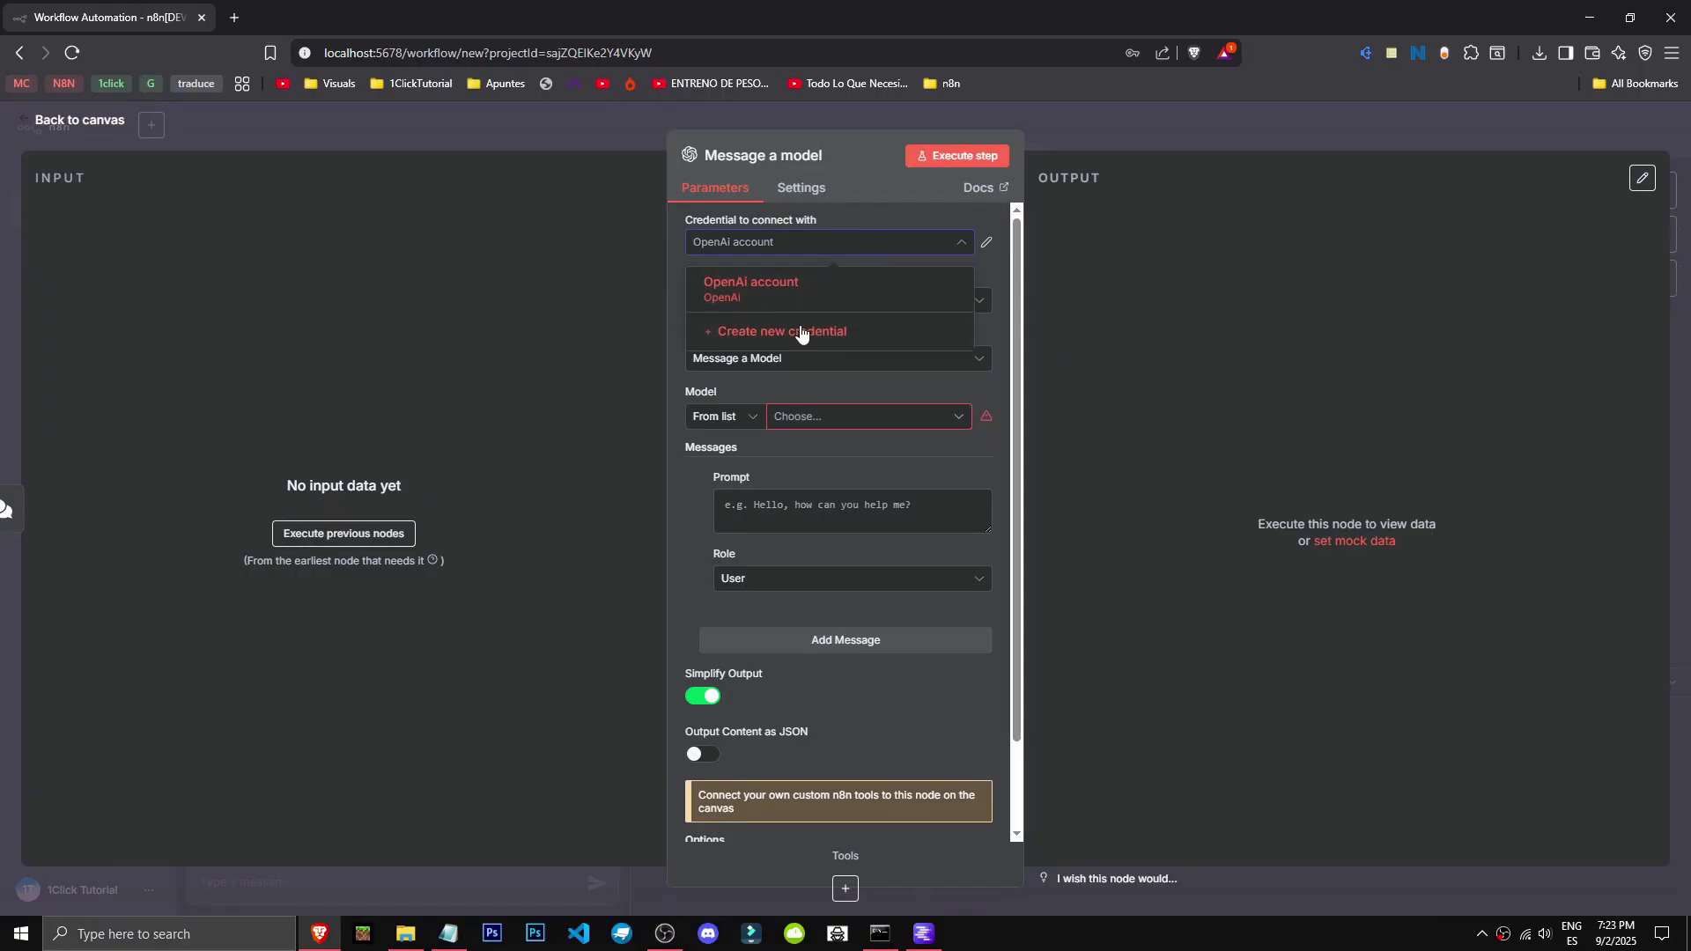
left_click(801, 332)
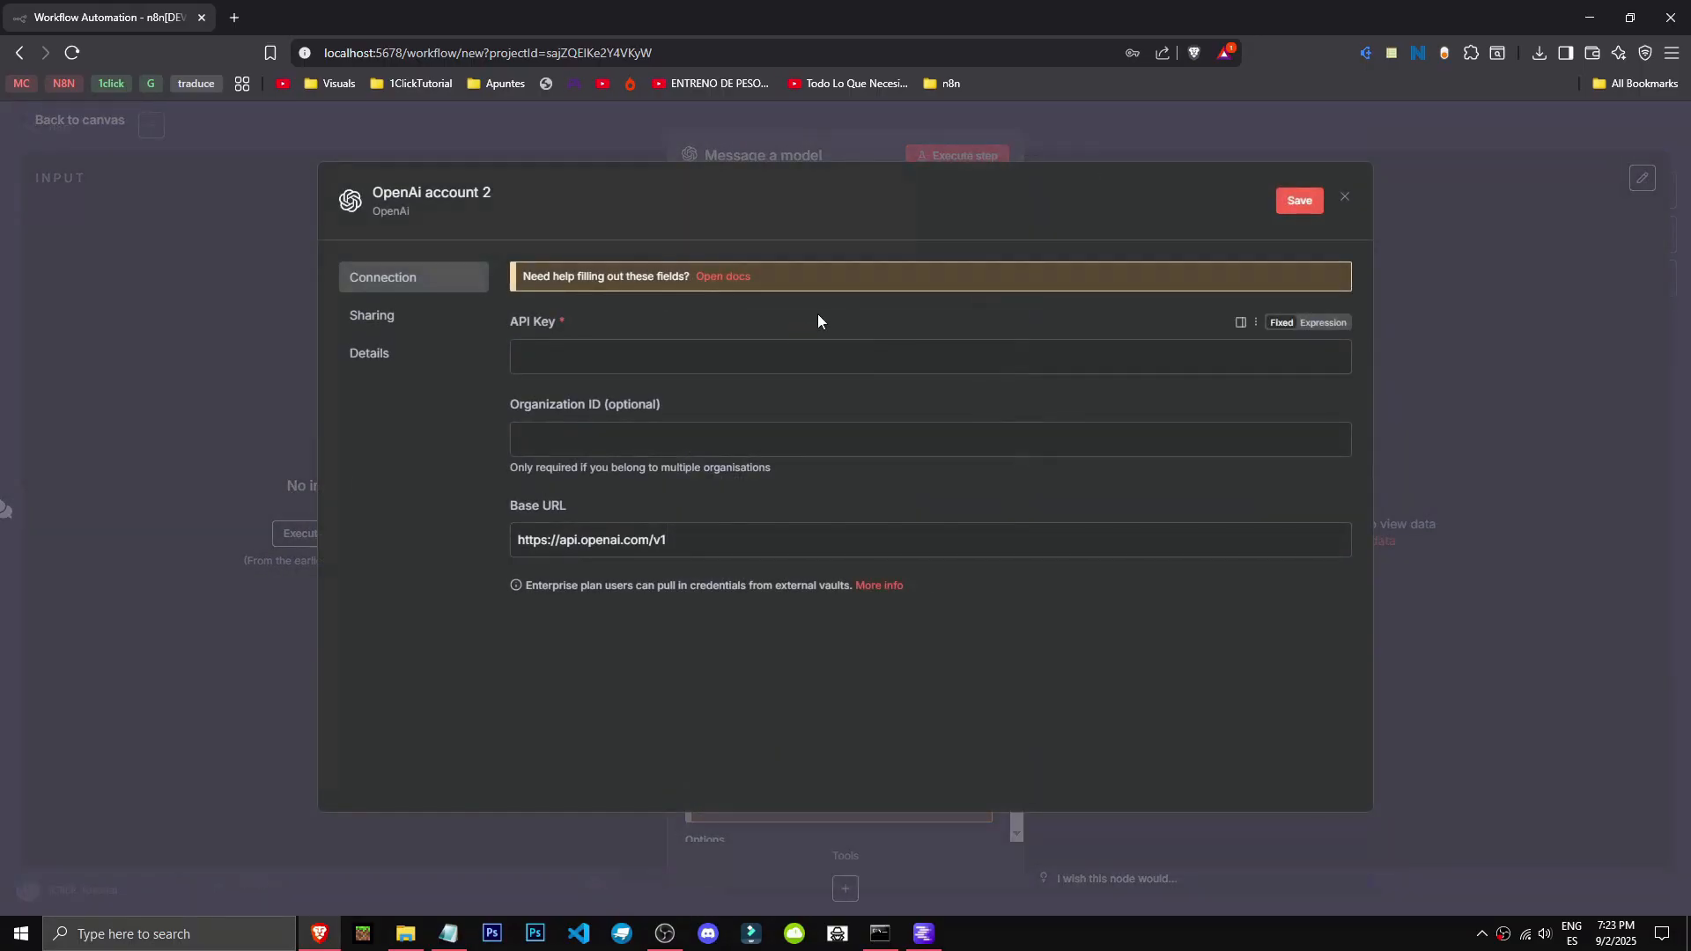
left_click(637, 361)
key("ctrl+v")
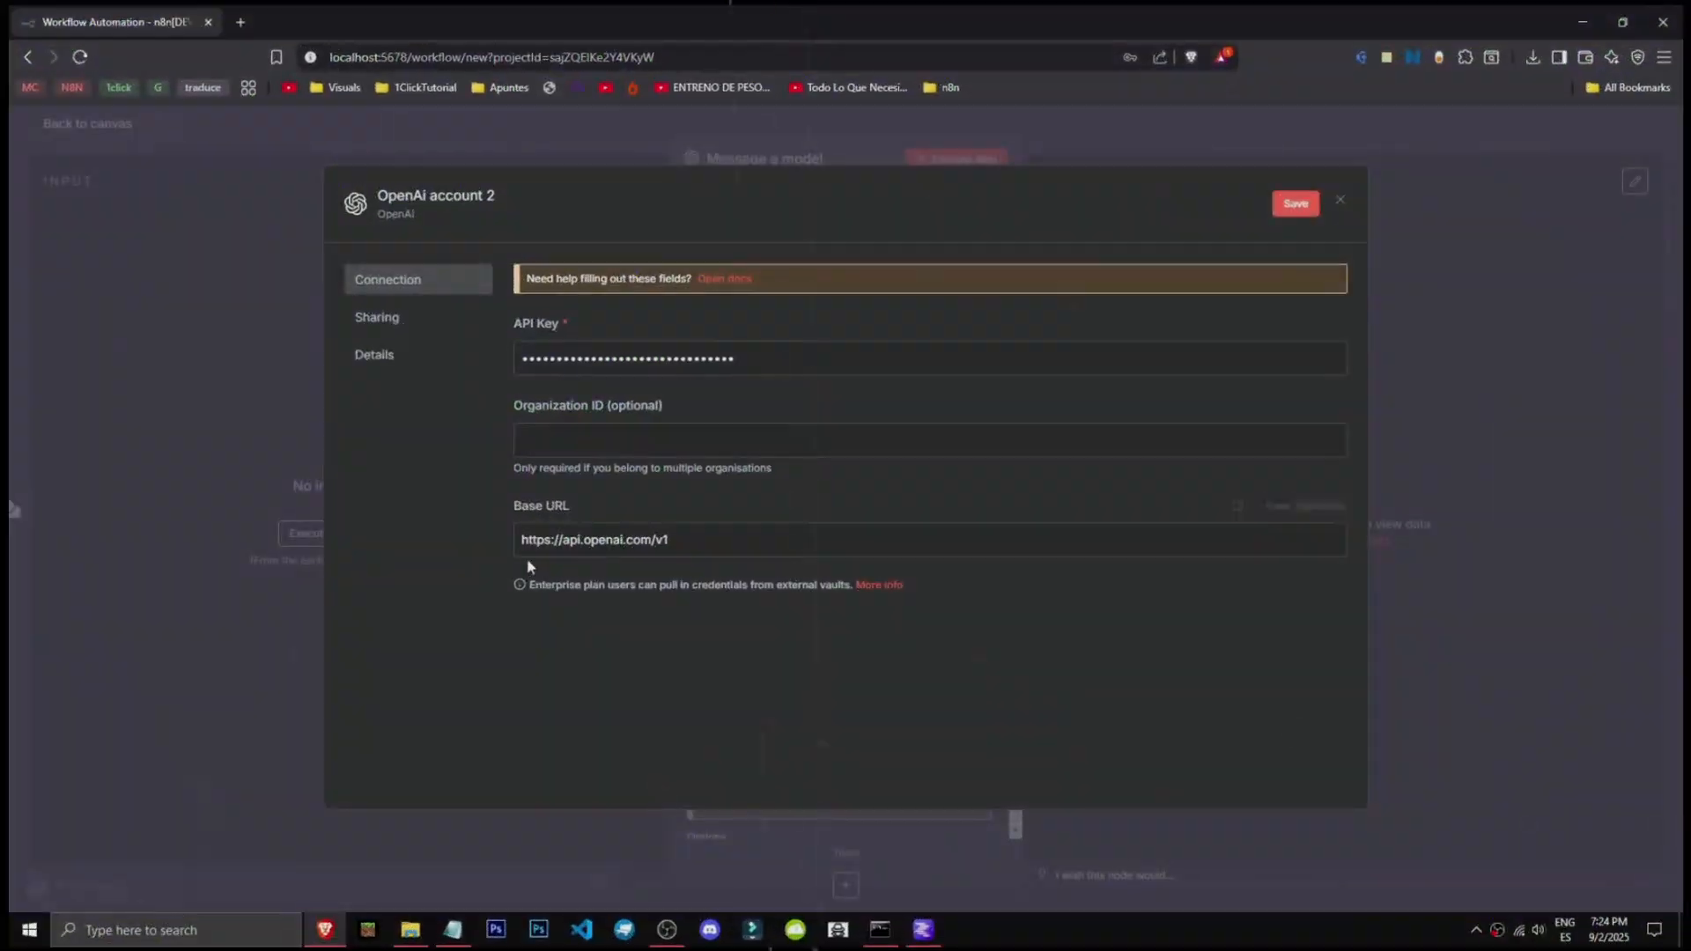
Switch to LM Studio and restart the local server to find the endpoint address for the credential's Base URL
left_click_drag(434, 511, 524, 516)
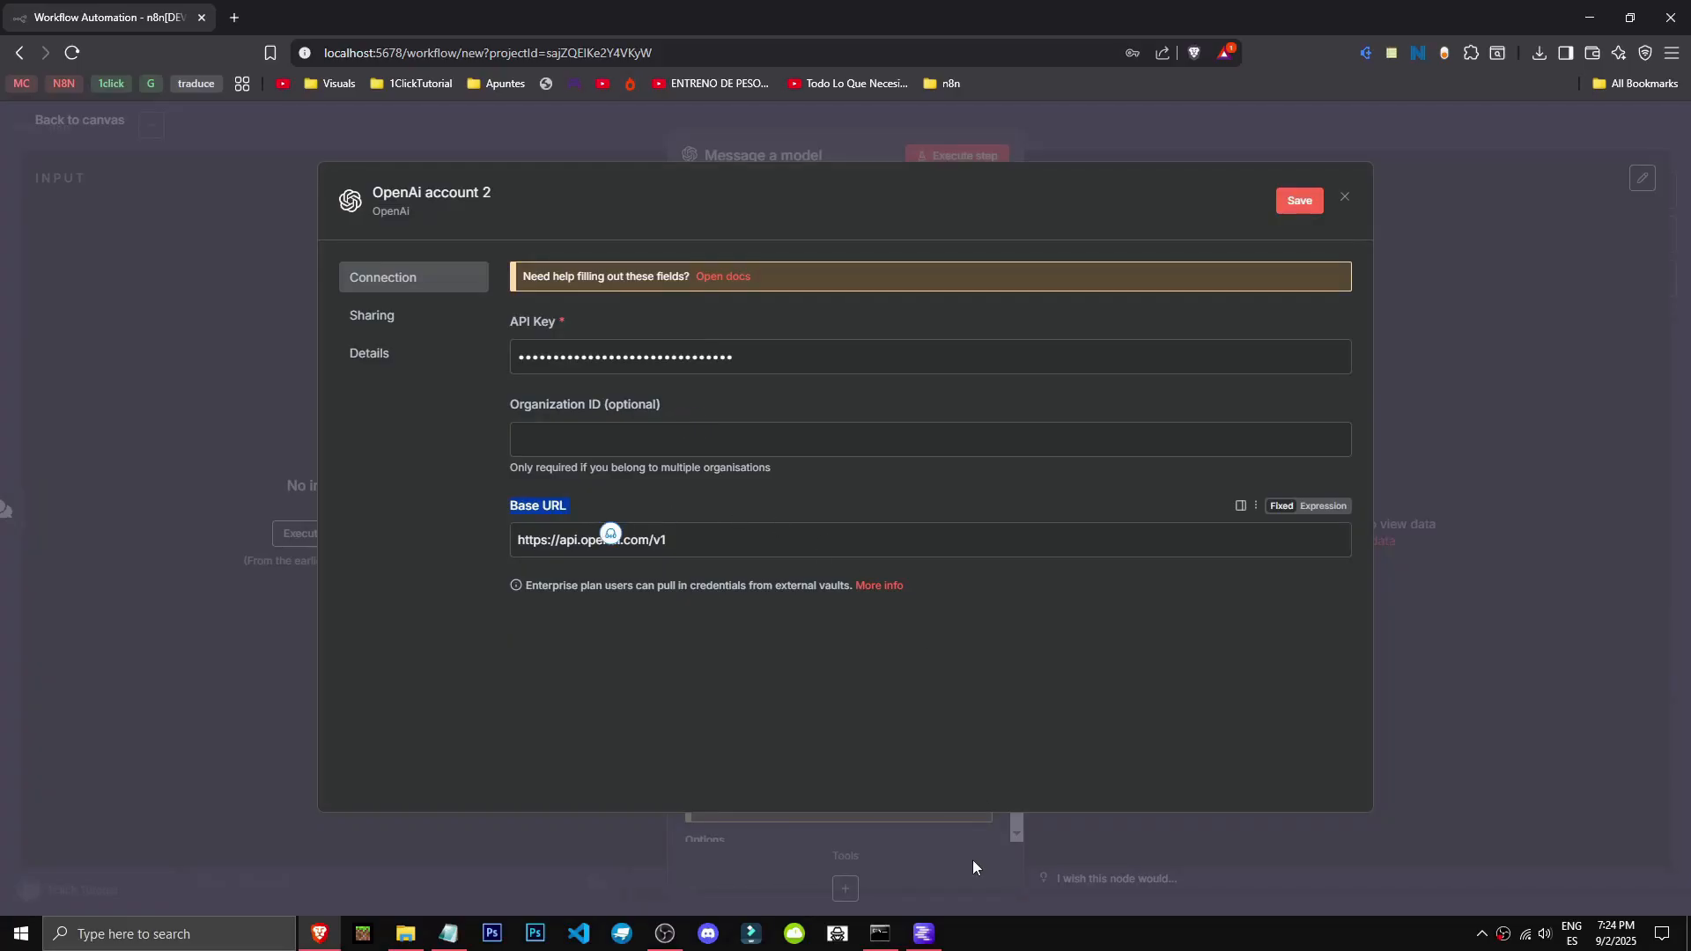
left_click(947, 828)
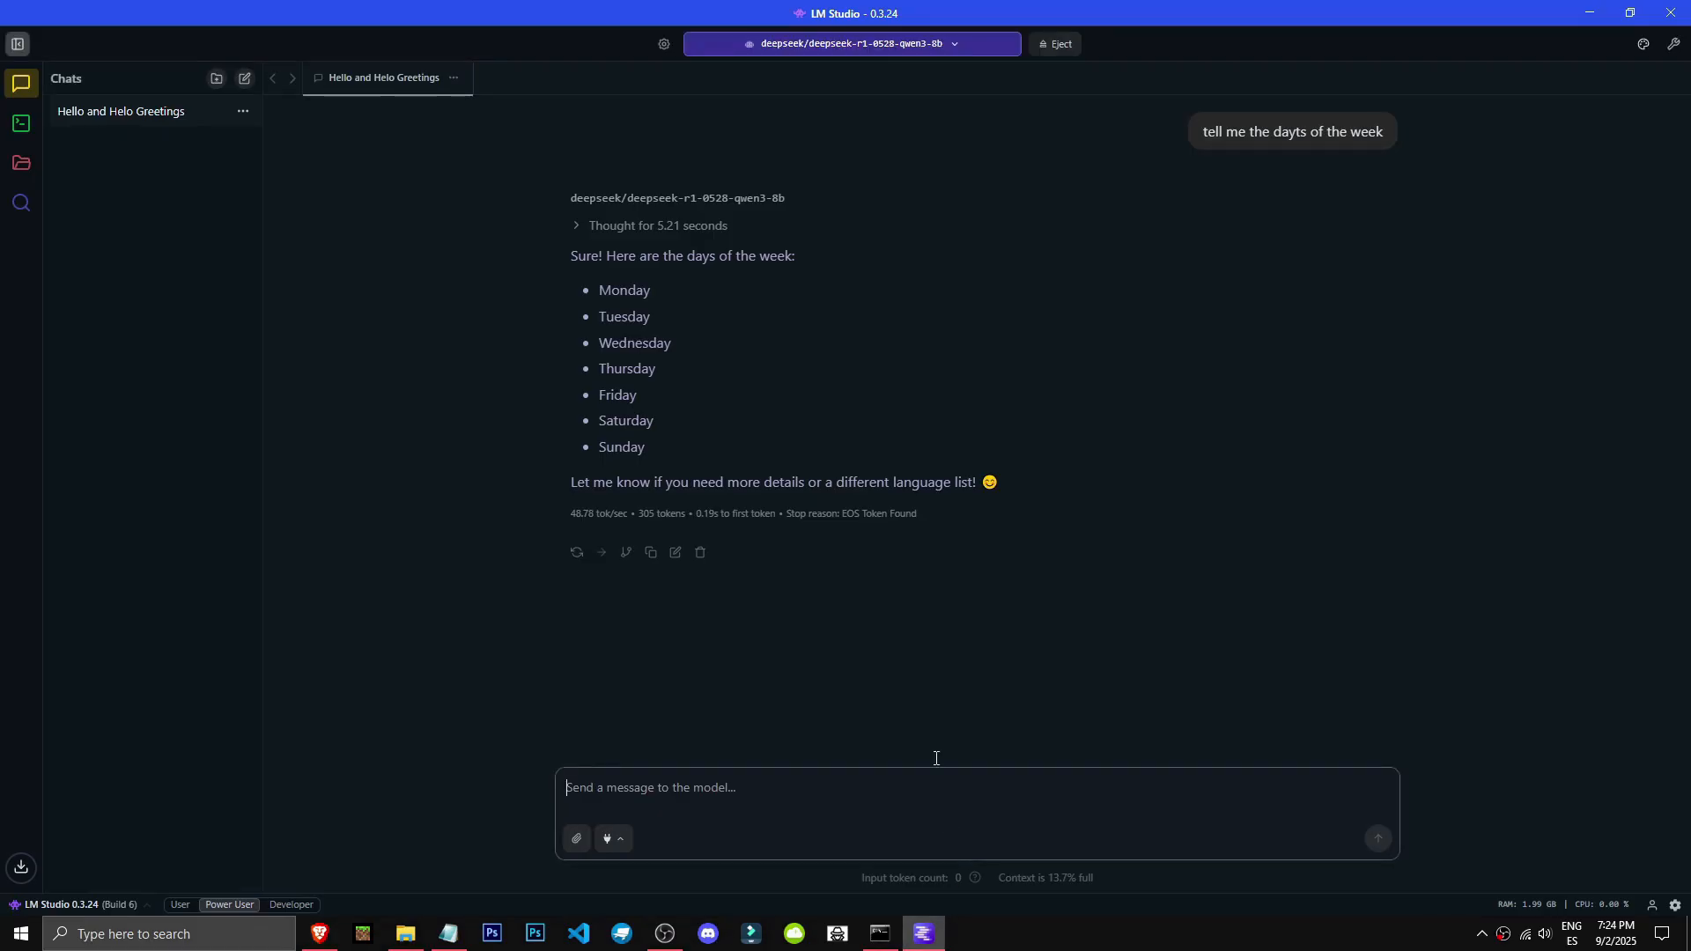
left_click(16, 132)
scroll(454, 833, "up", 2)
scroll(432, 780, "down", 1)
left_click(164, 91)
left_click(164, 92)
scroll(440, 831, "down", 5)
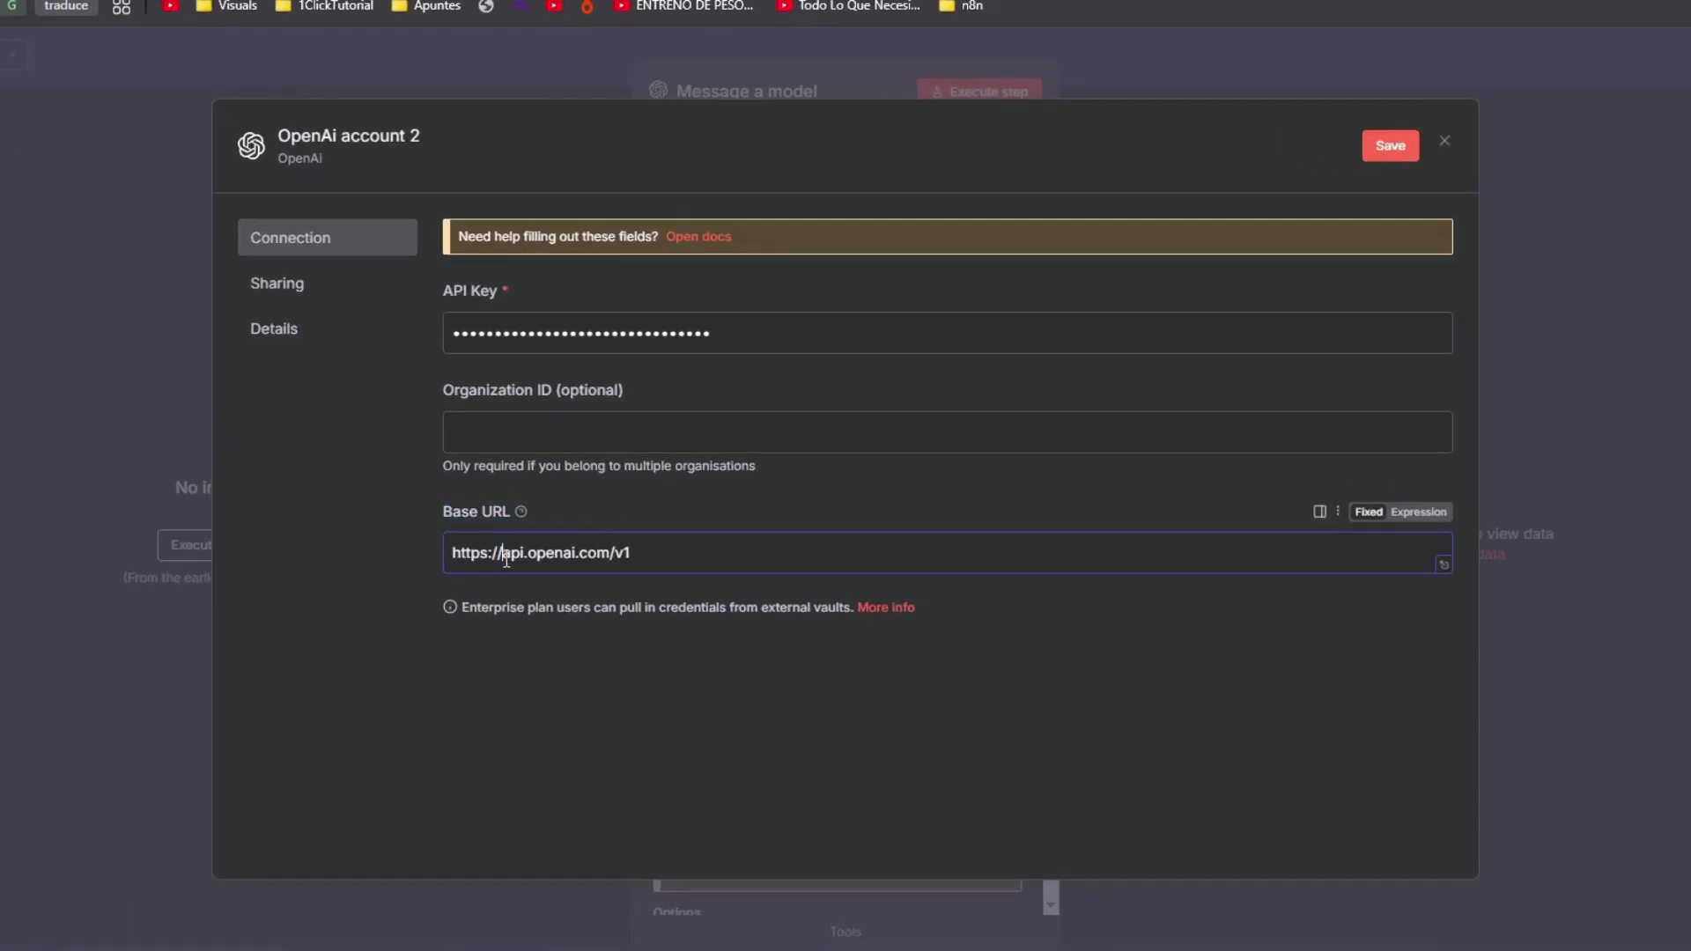
left_click_drag(506, 560, 588, 564)
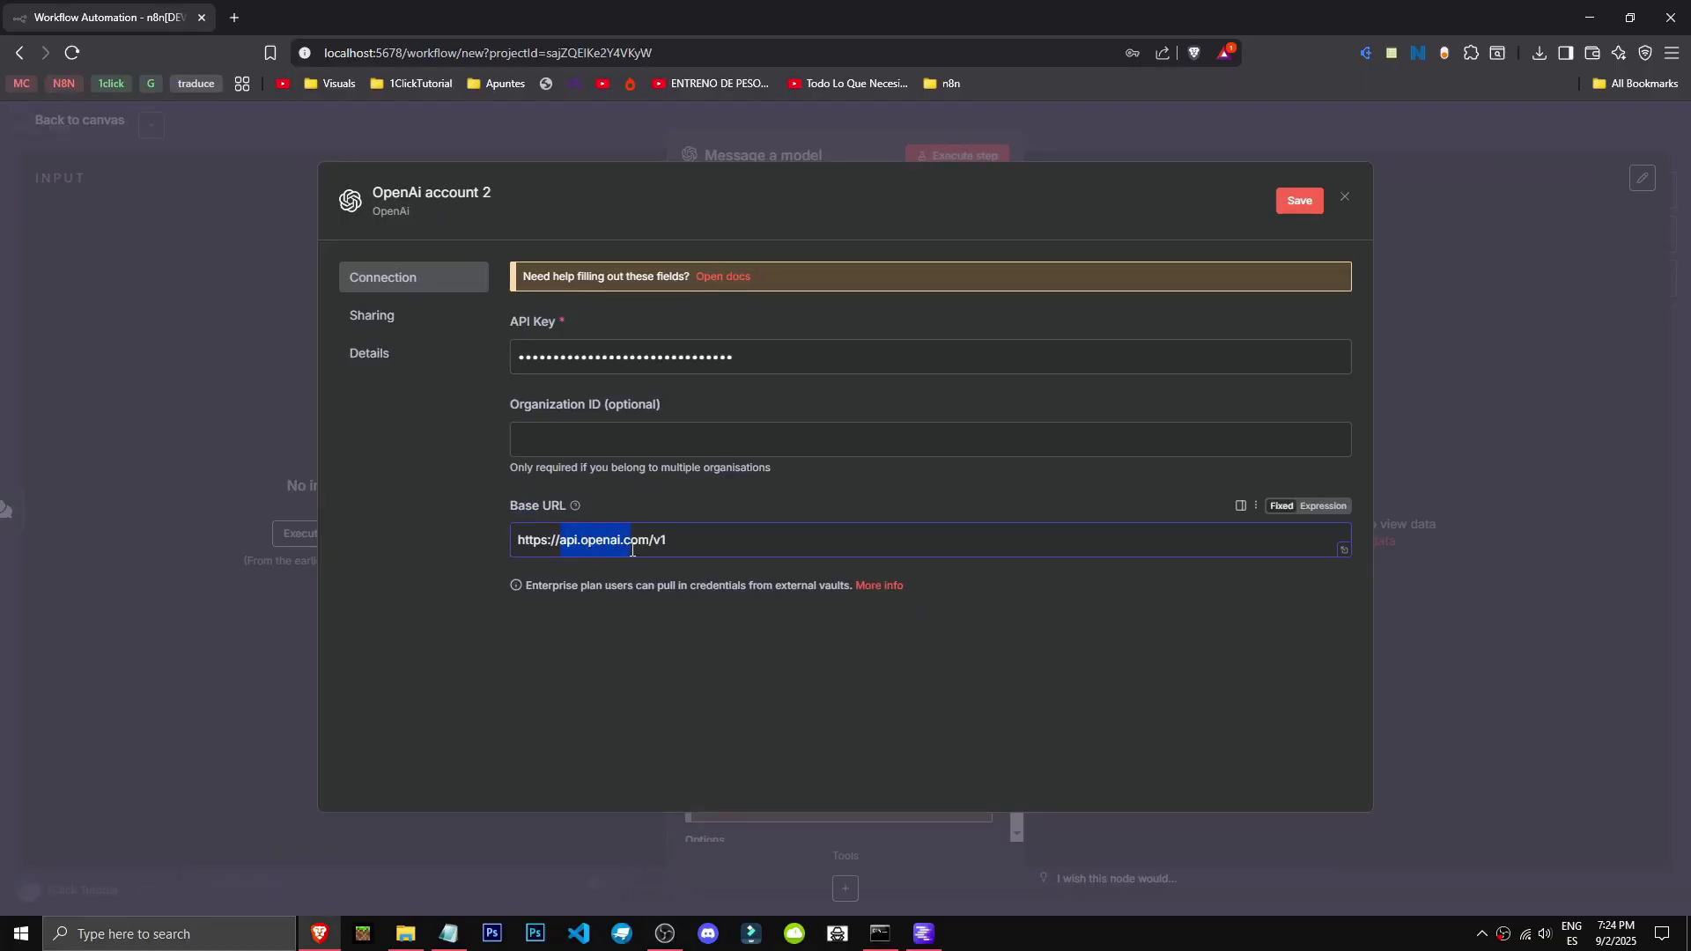
type("localhost:1234")
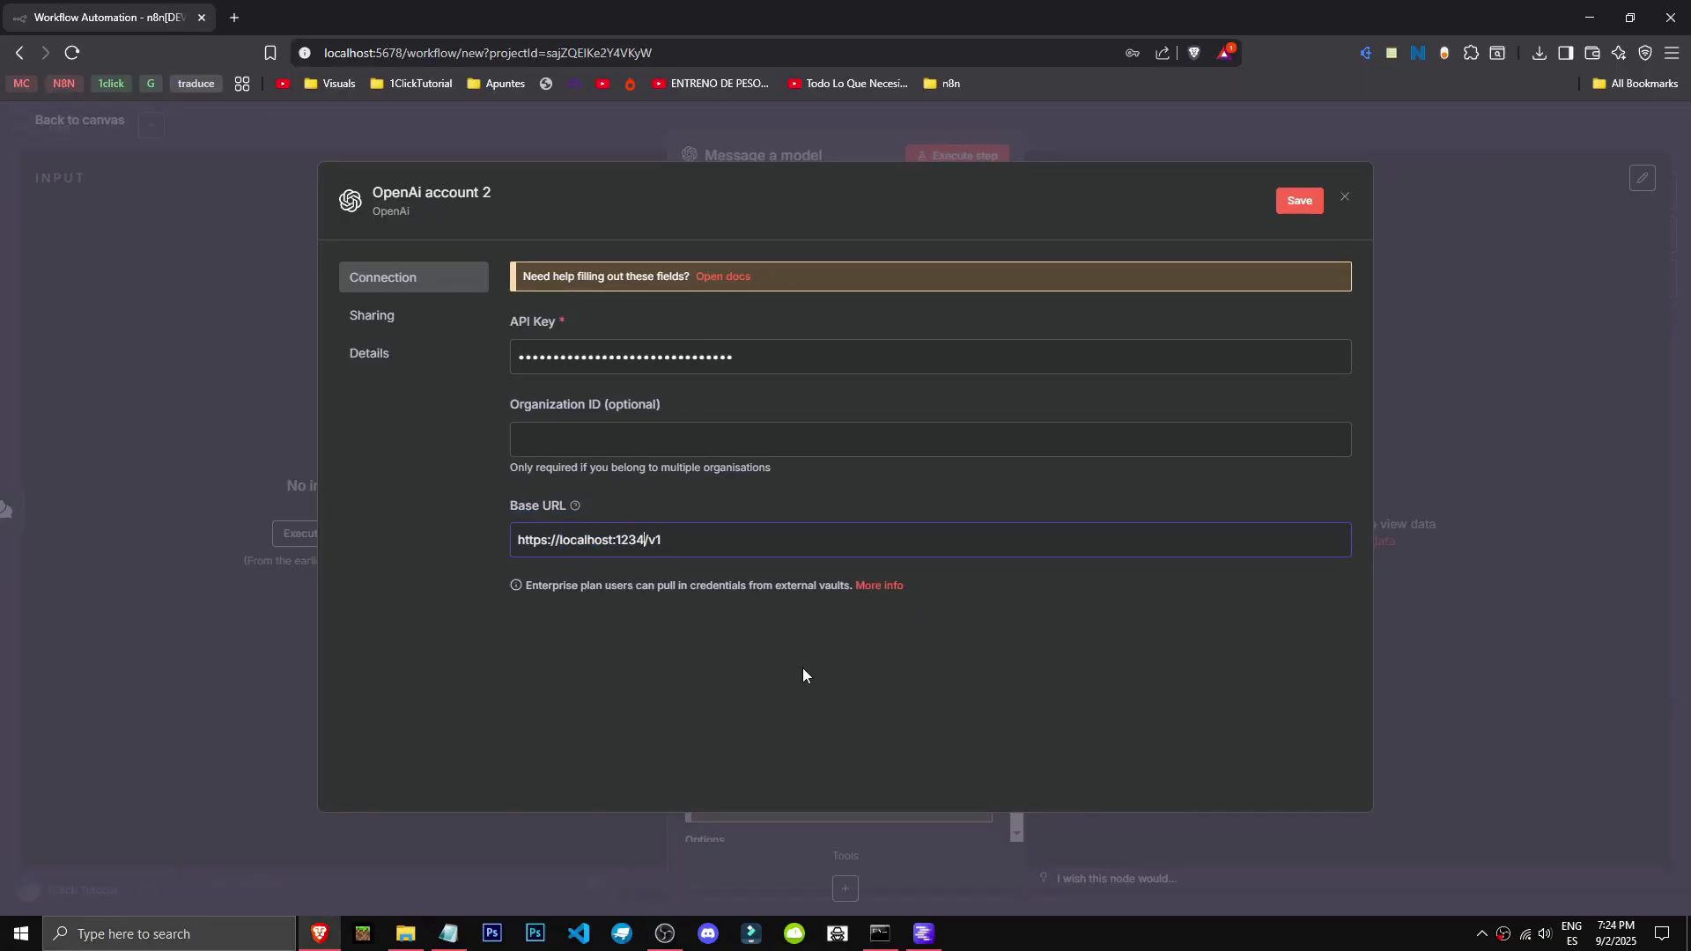
left_click(1298, 202)
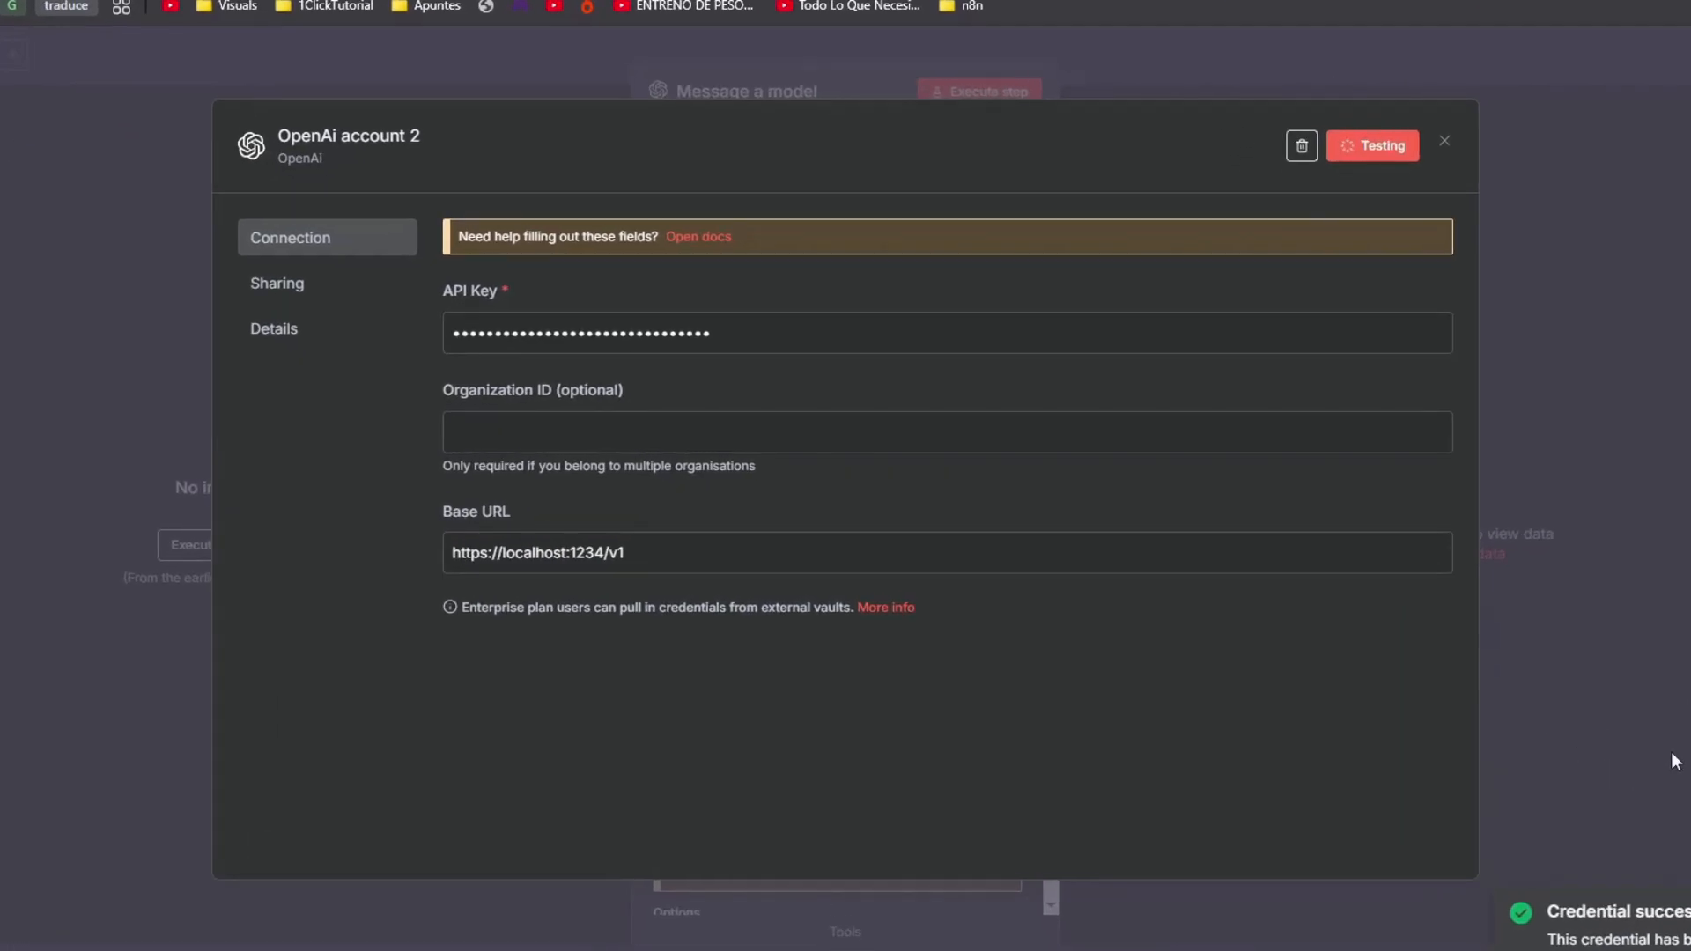
left_click(1447, 145)
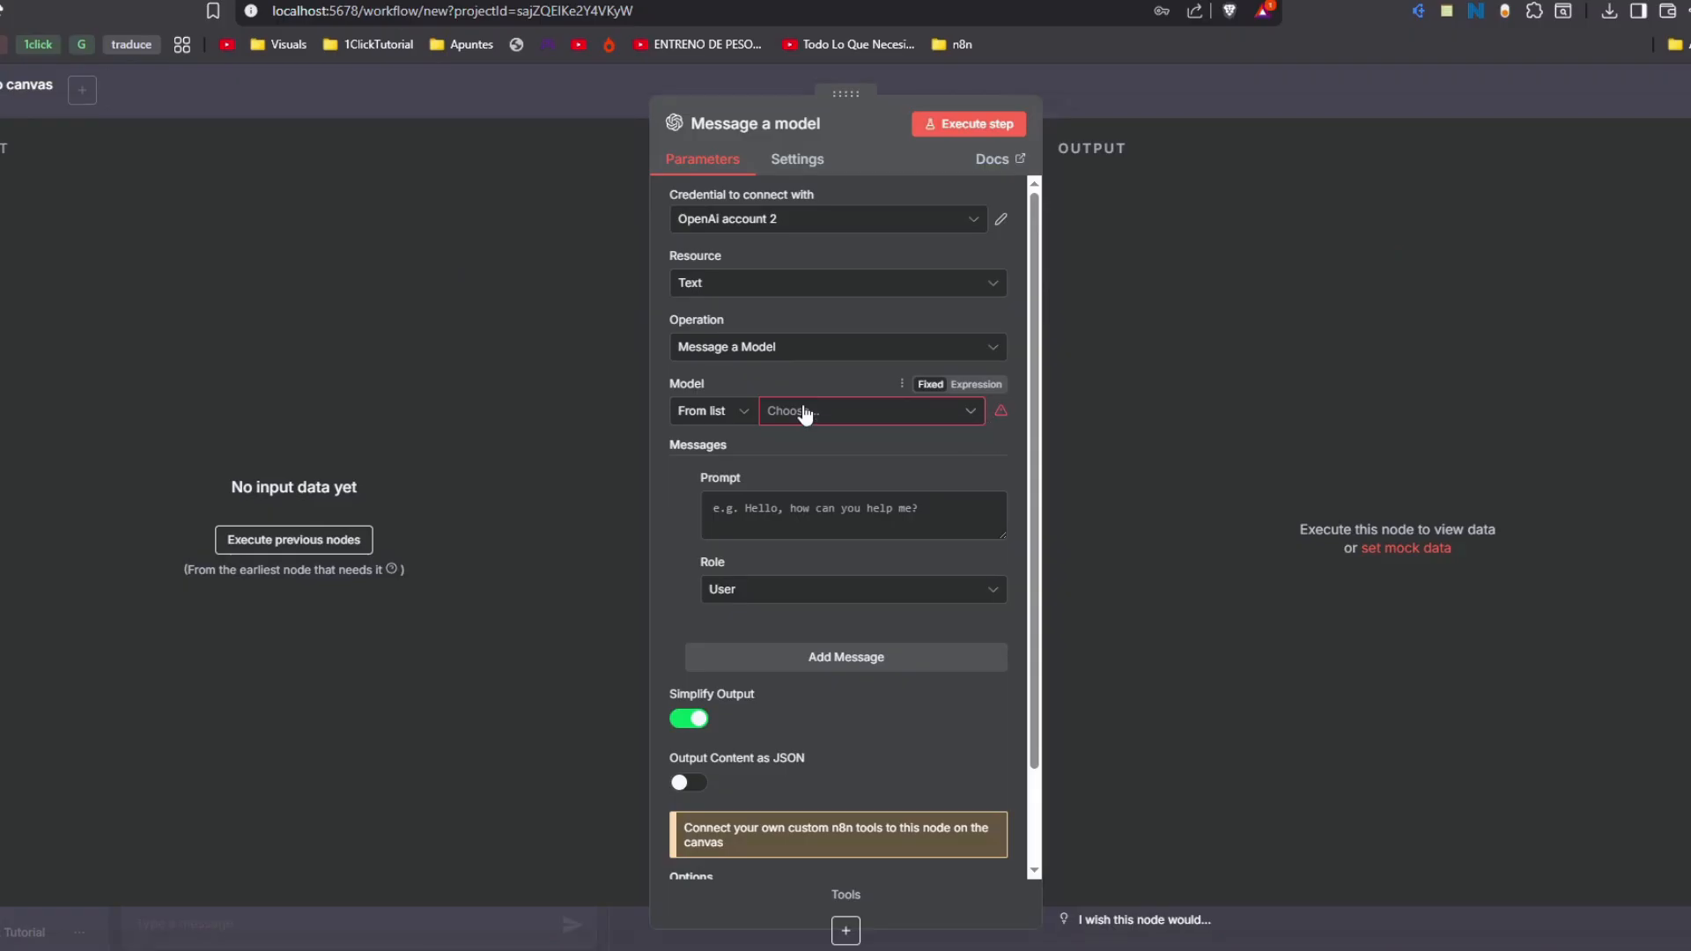
left_click(804, 412)
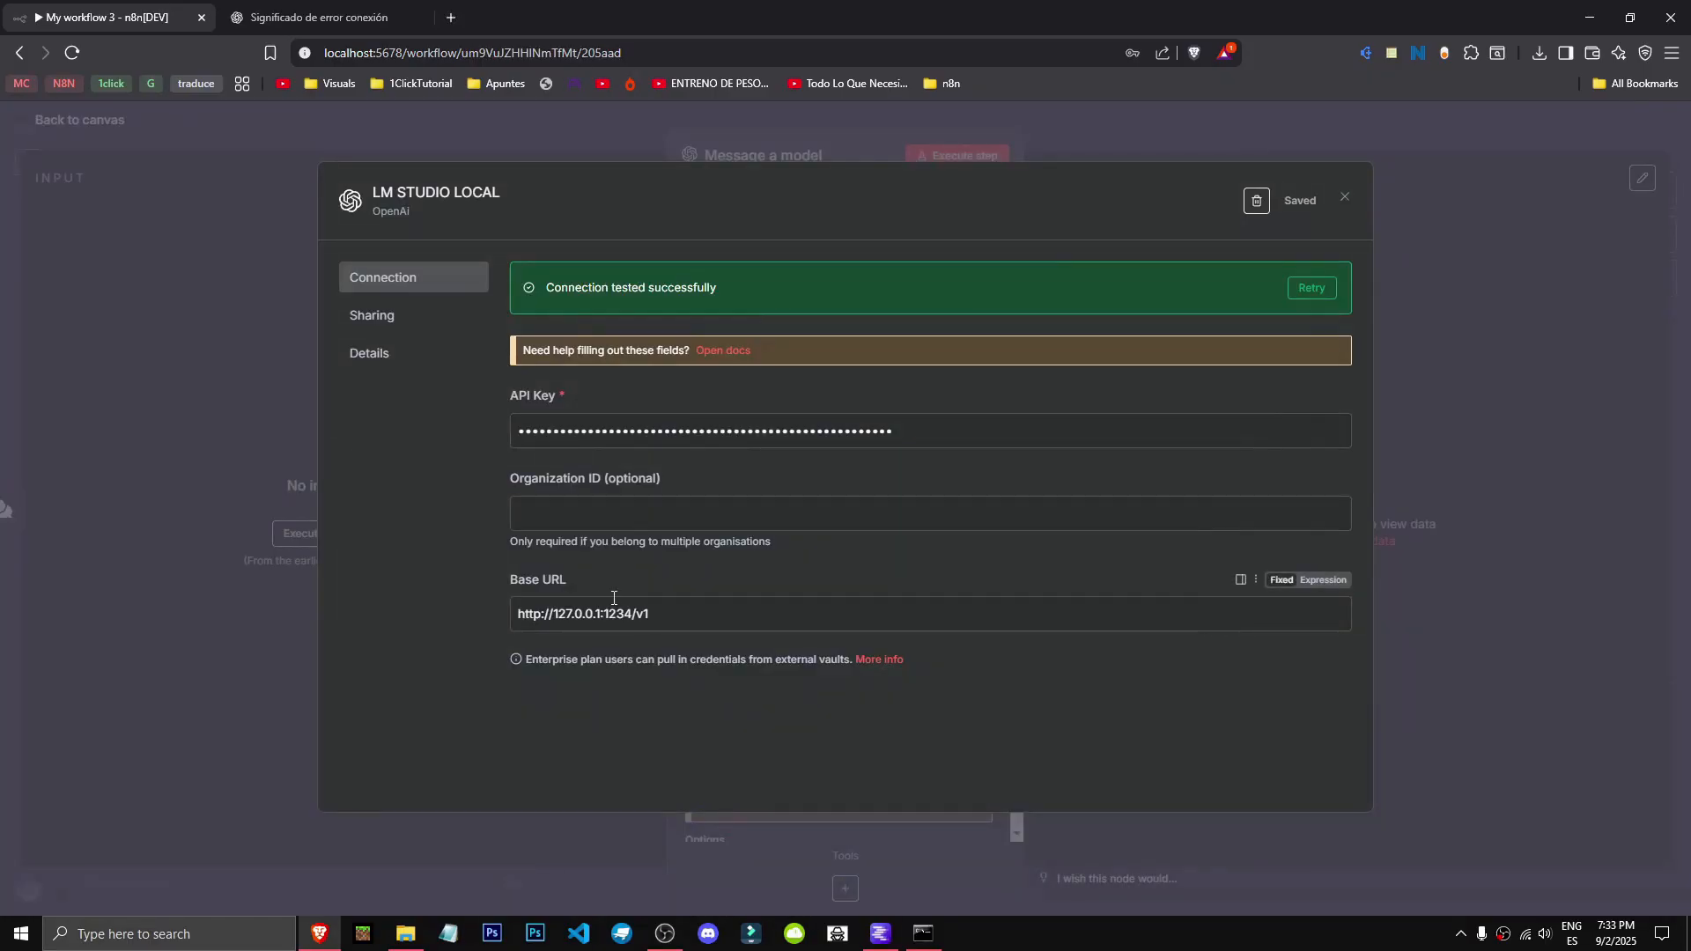
left_click(639, 611)
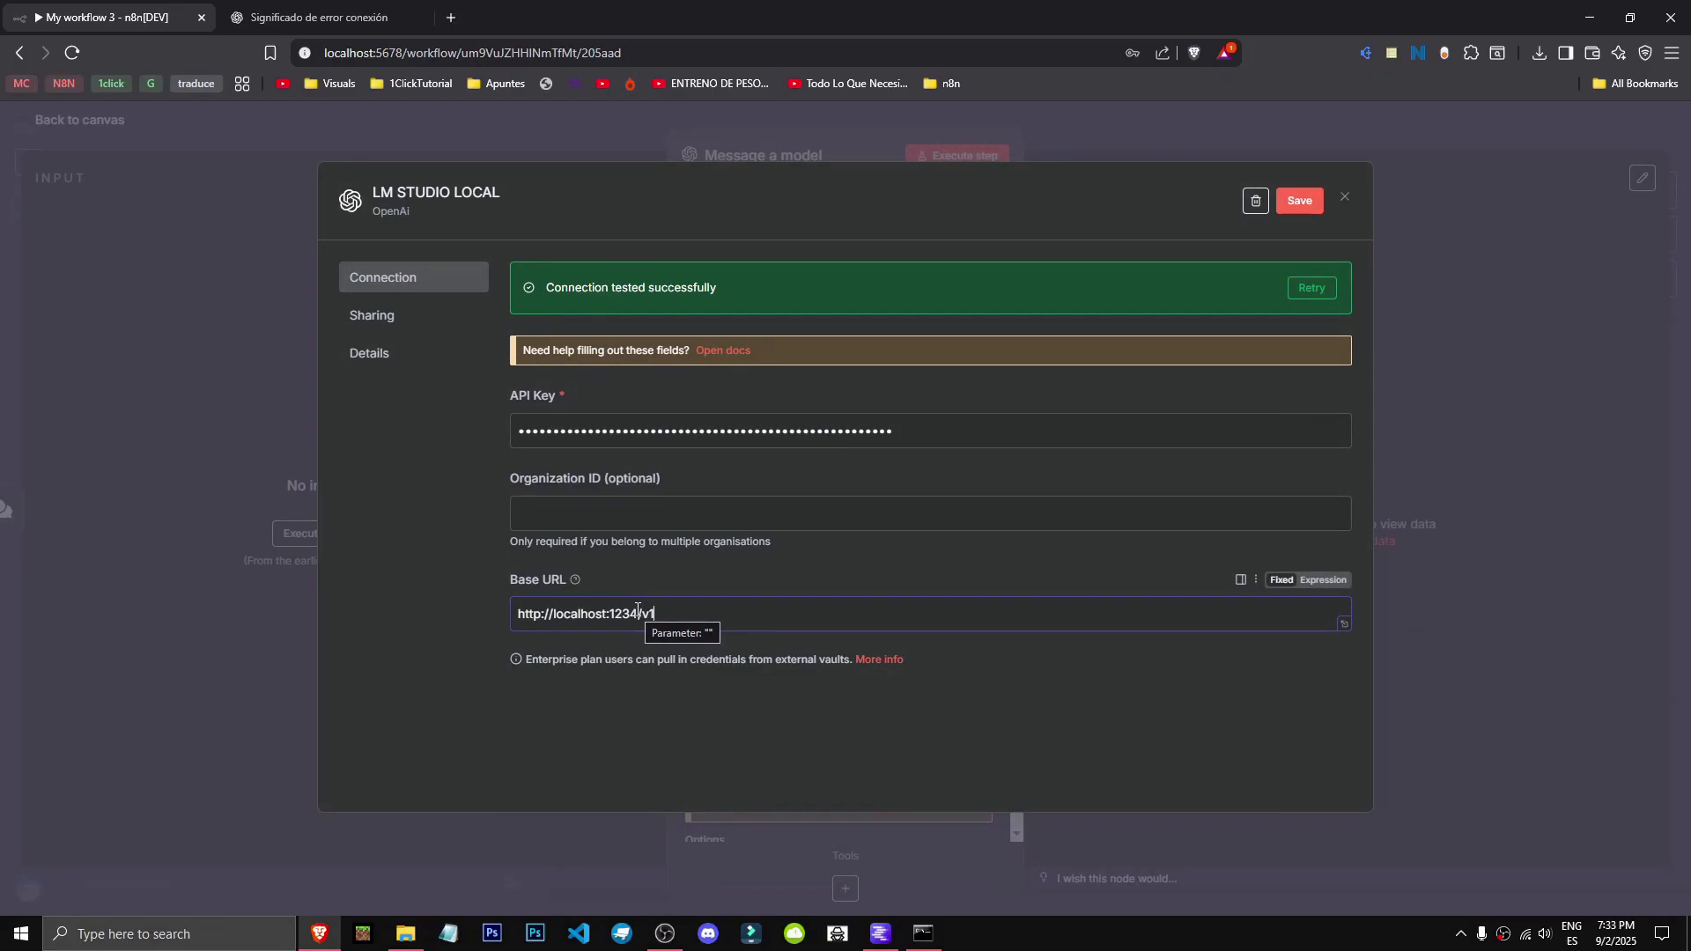
left_click(398, 53)
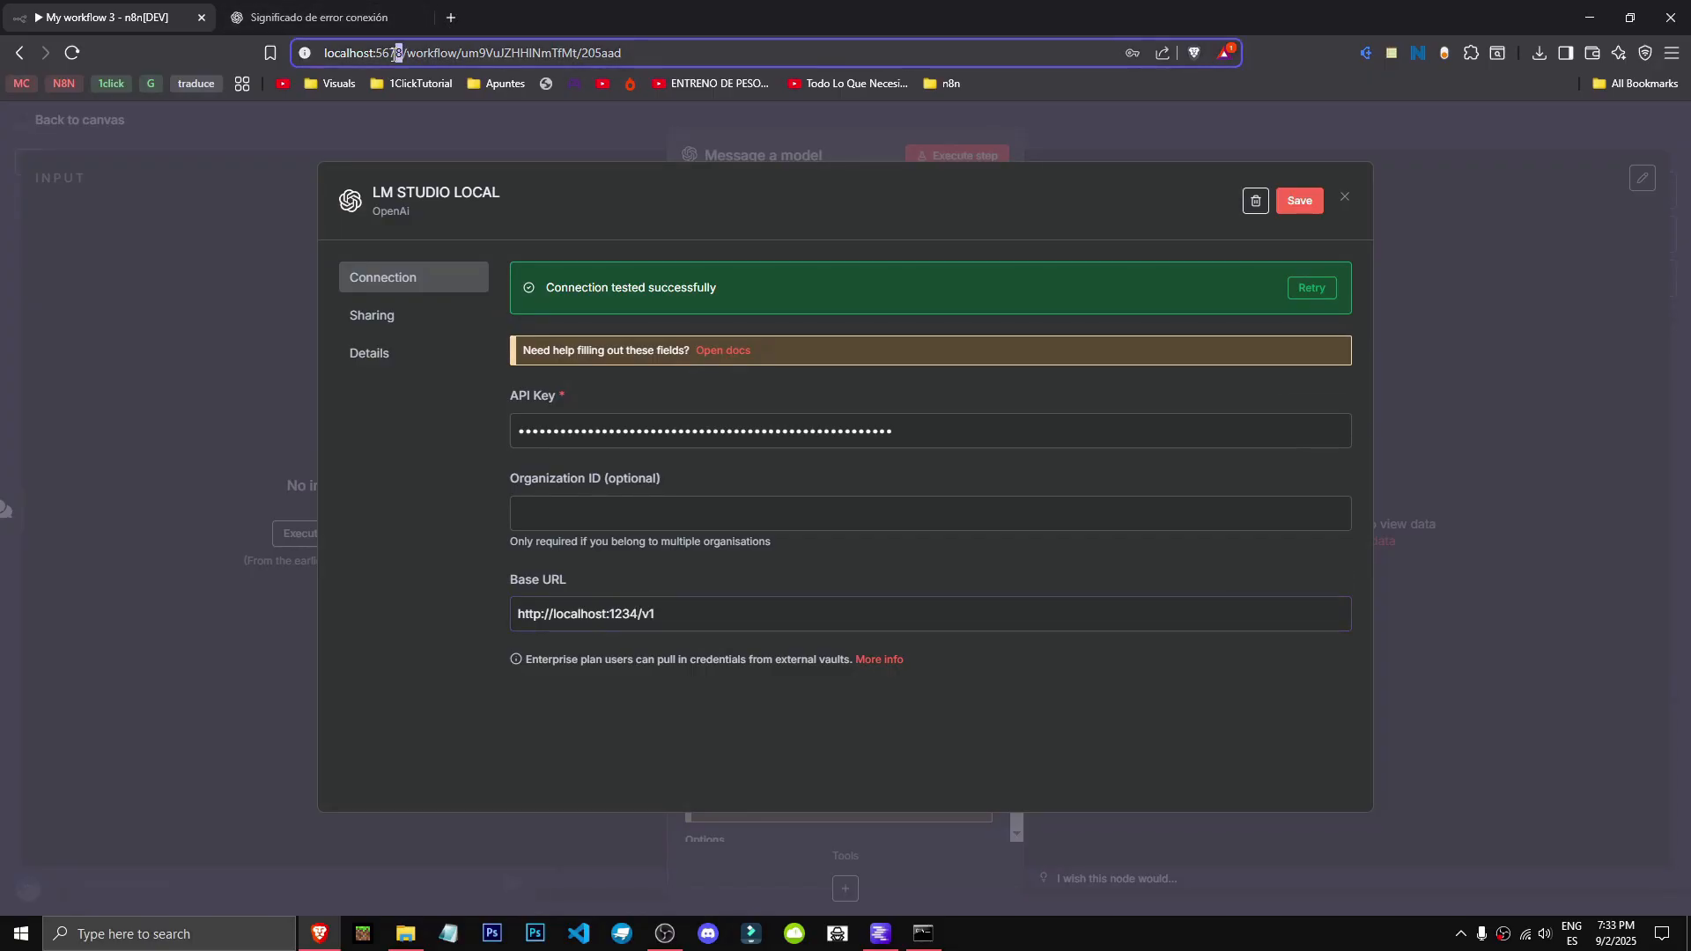
left_click(1300, 200)
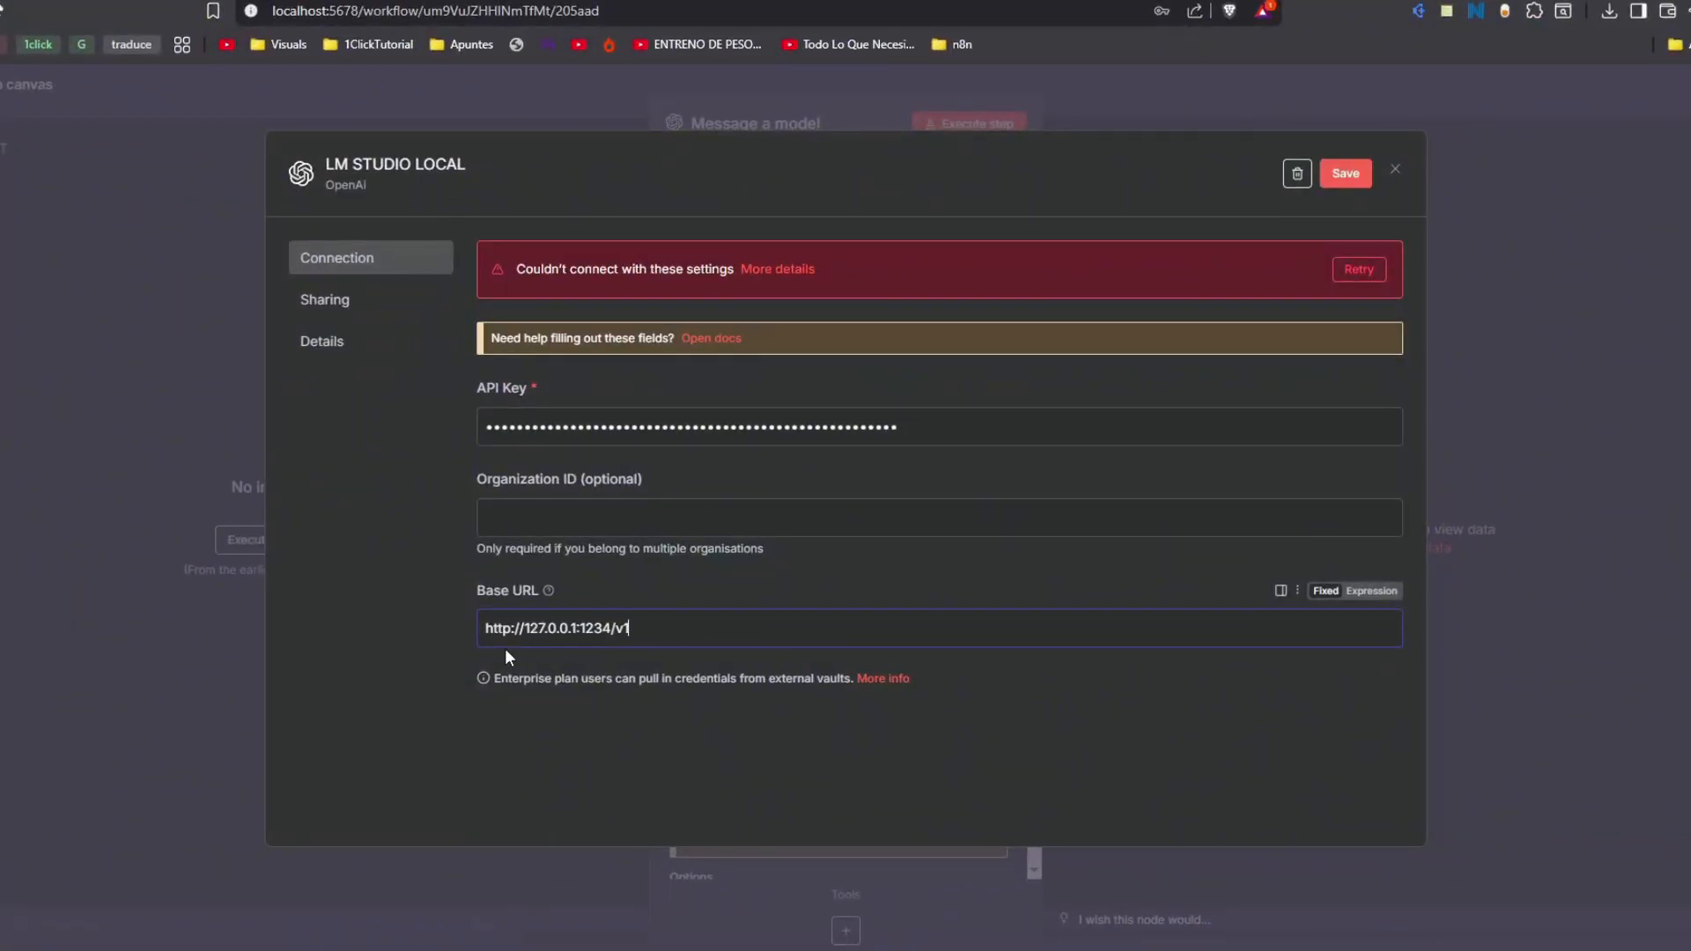
left_click_drag(524, 629, 576, 629)
left_click(883, 934)
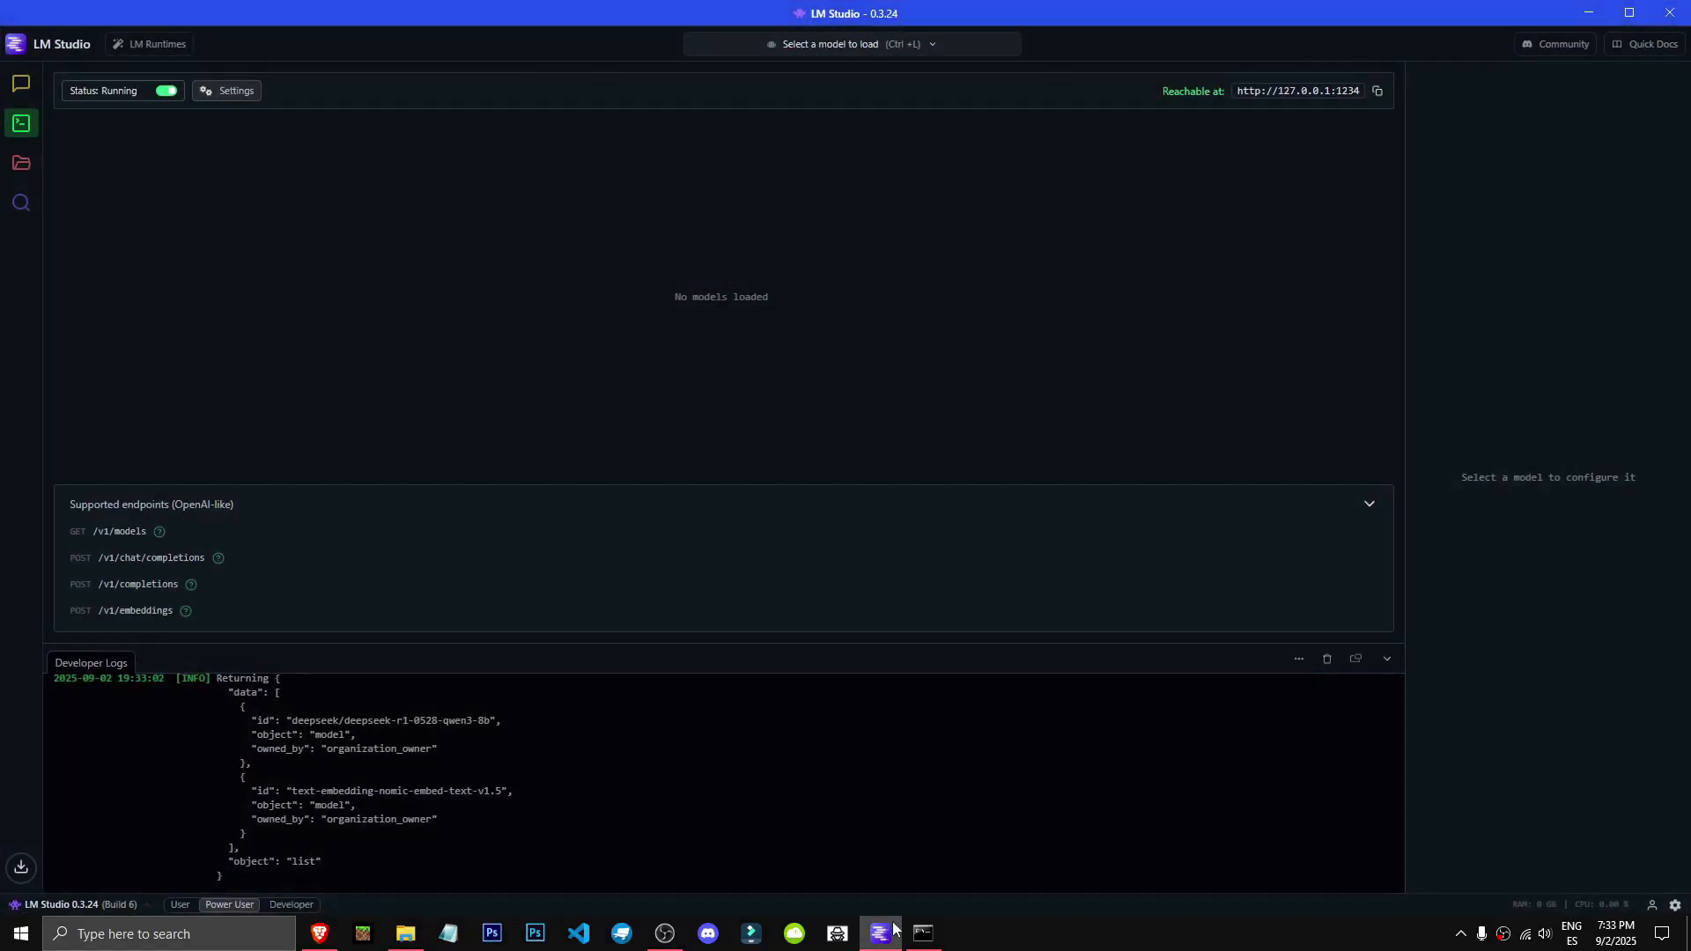
left_click_drag(1278, 92, 1356, 95)
left_click(320, 934)
left_click(1300, 201)
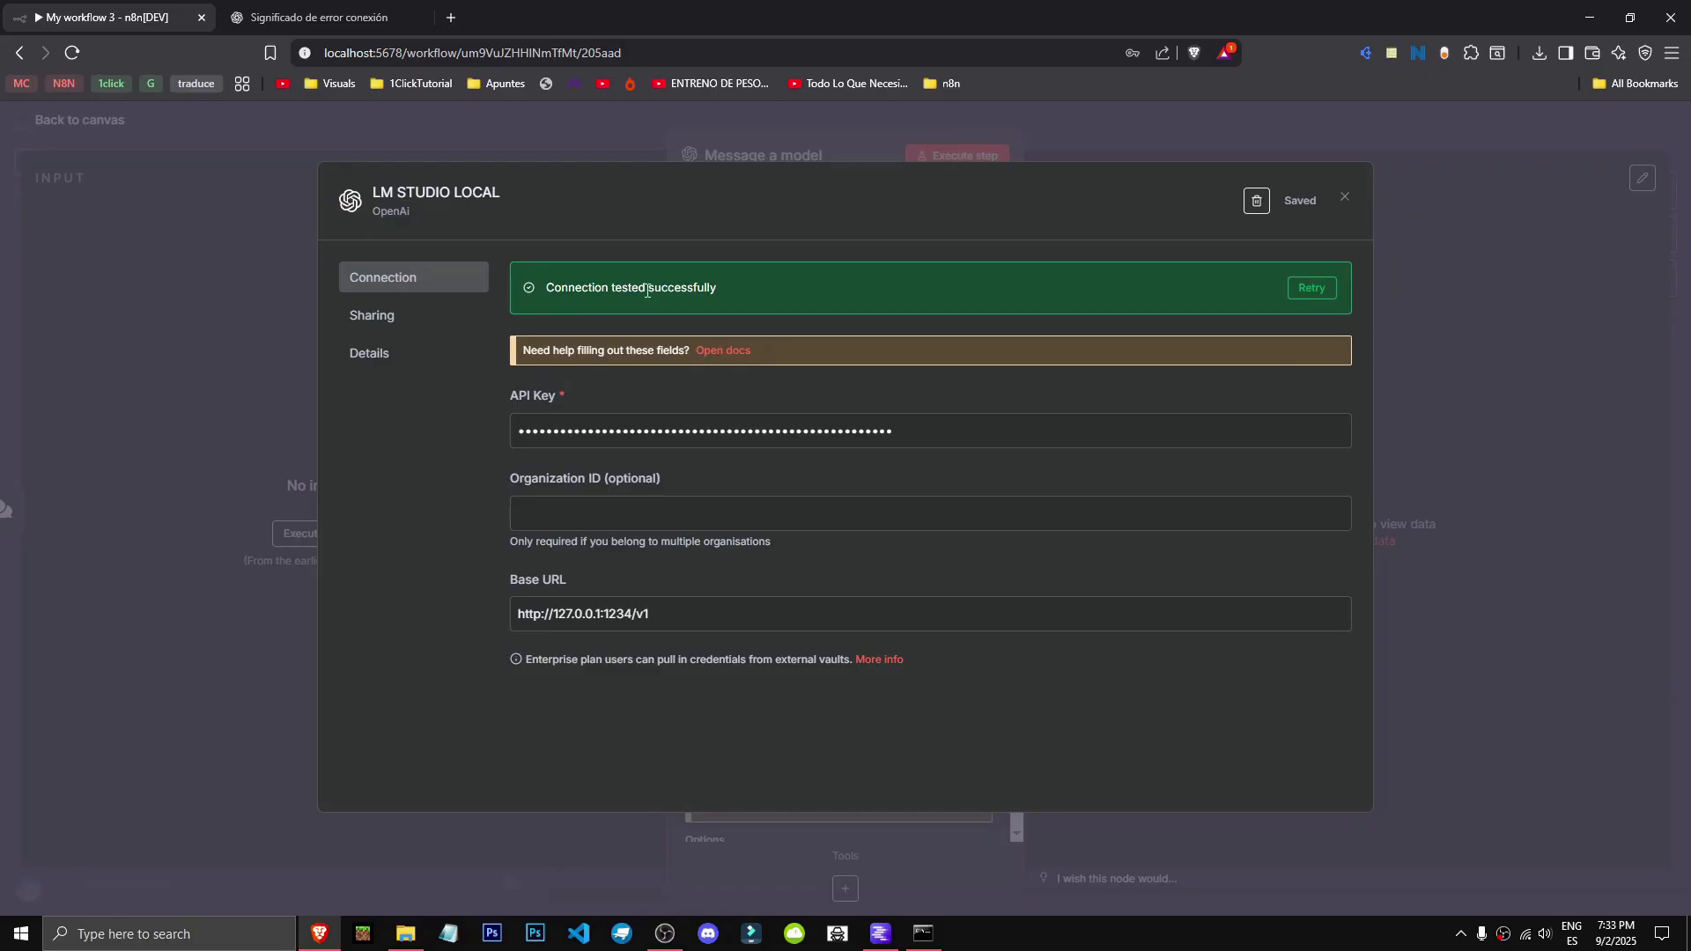
left_click(1437, 263)
Check which models the Message a model node offers with the LM STUDIO LOCAL credential, reopening the node to reload them
left_click(885, 420)
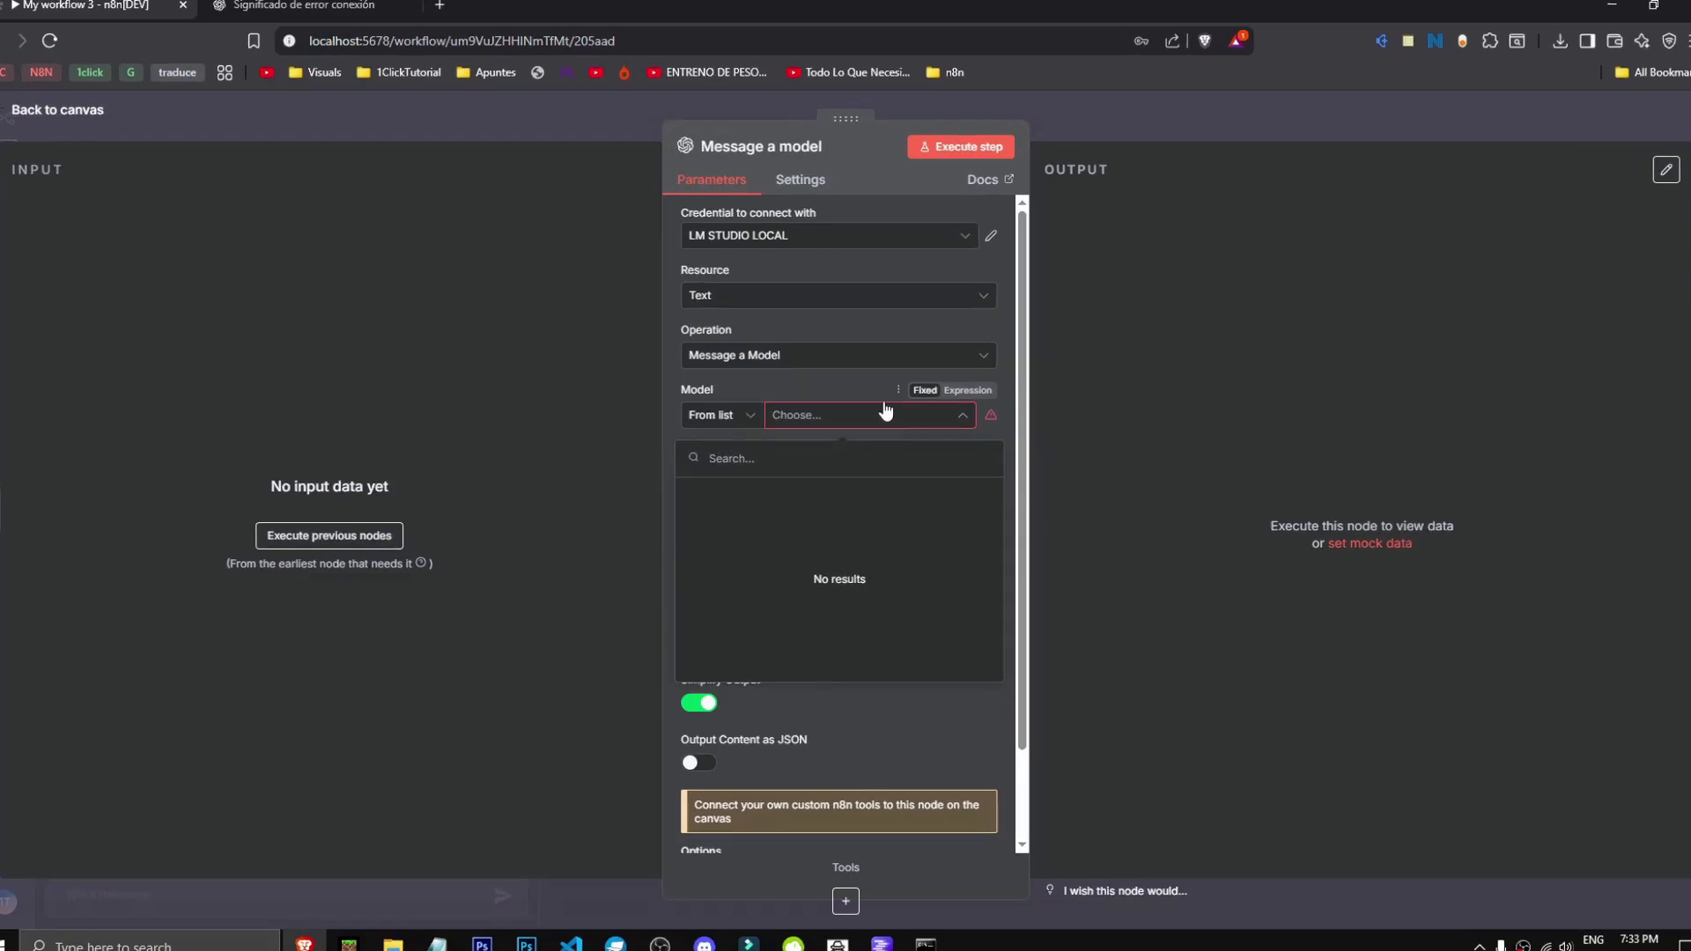
left_click(839, 248)
left_click(843, 242)
left_click(868, 422)
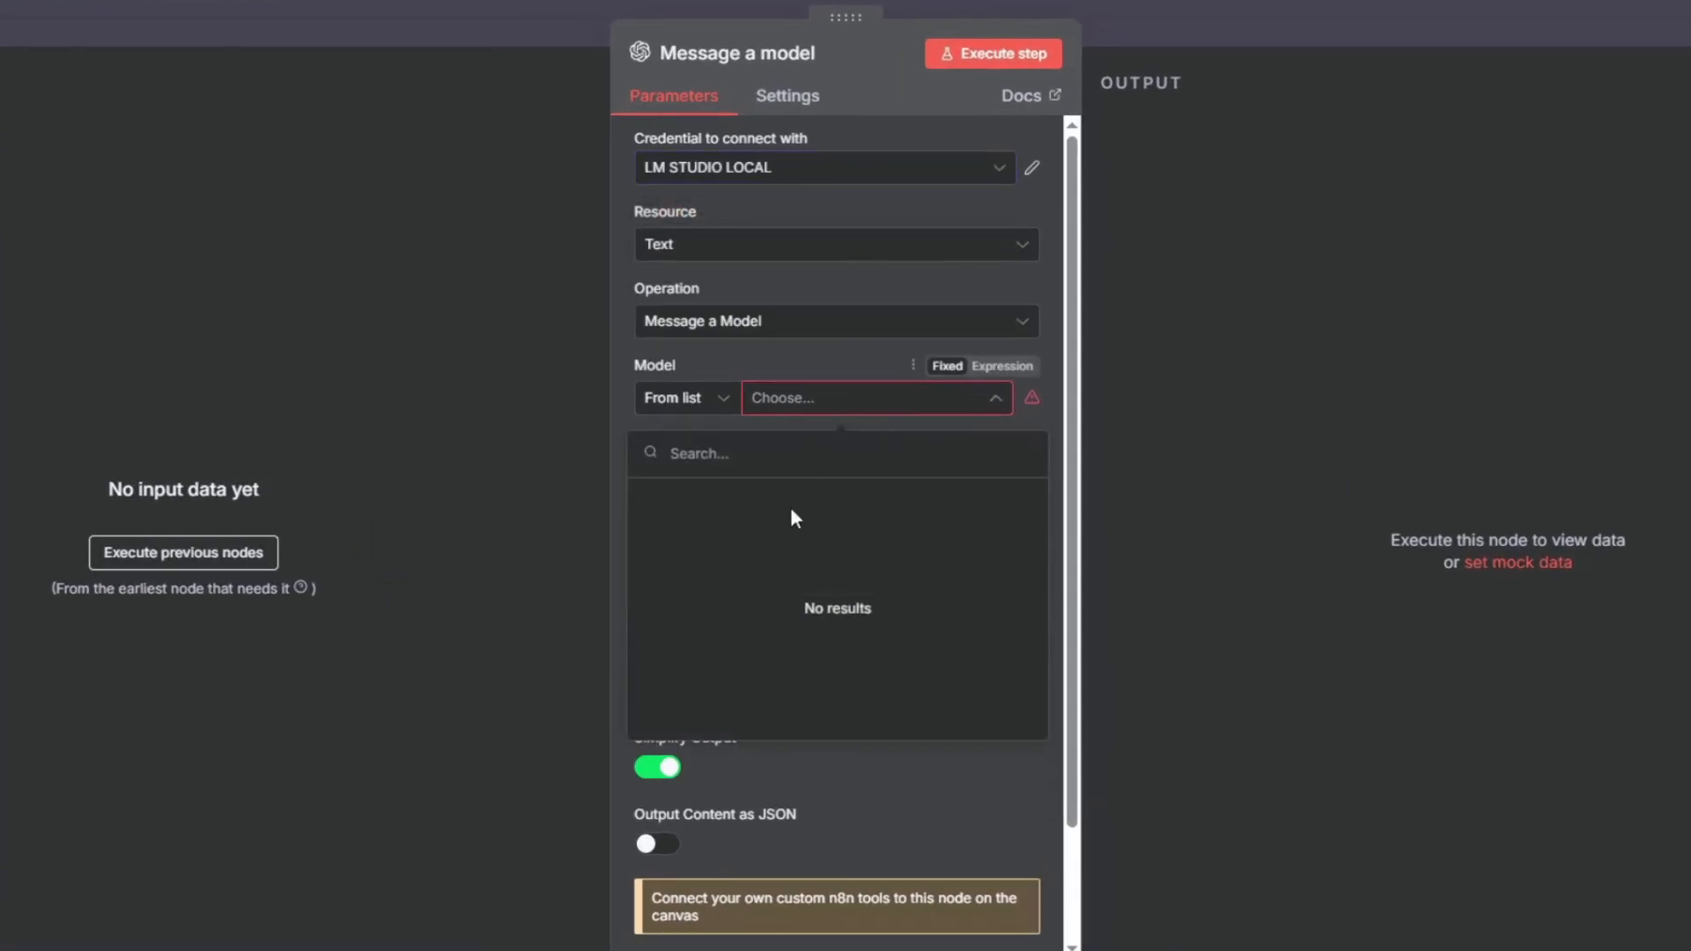
left_click(701, 392)
left_click(731, 370)
double_click(600, 315)
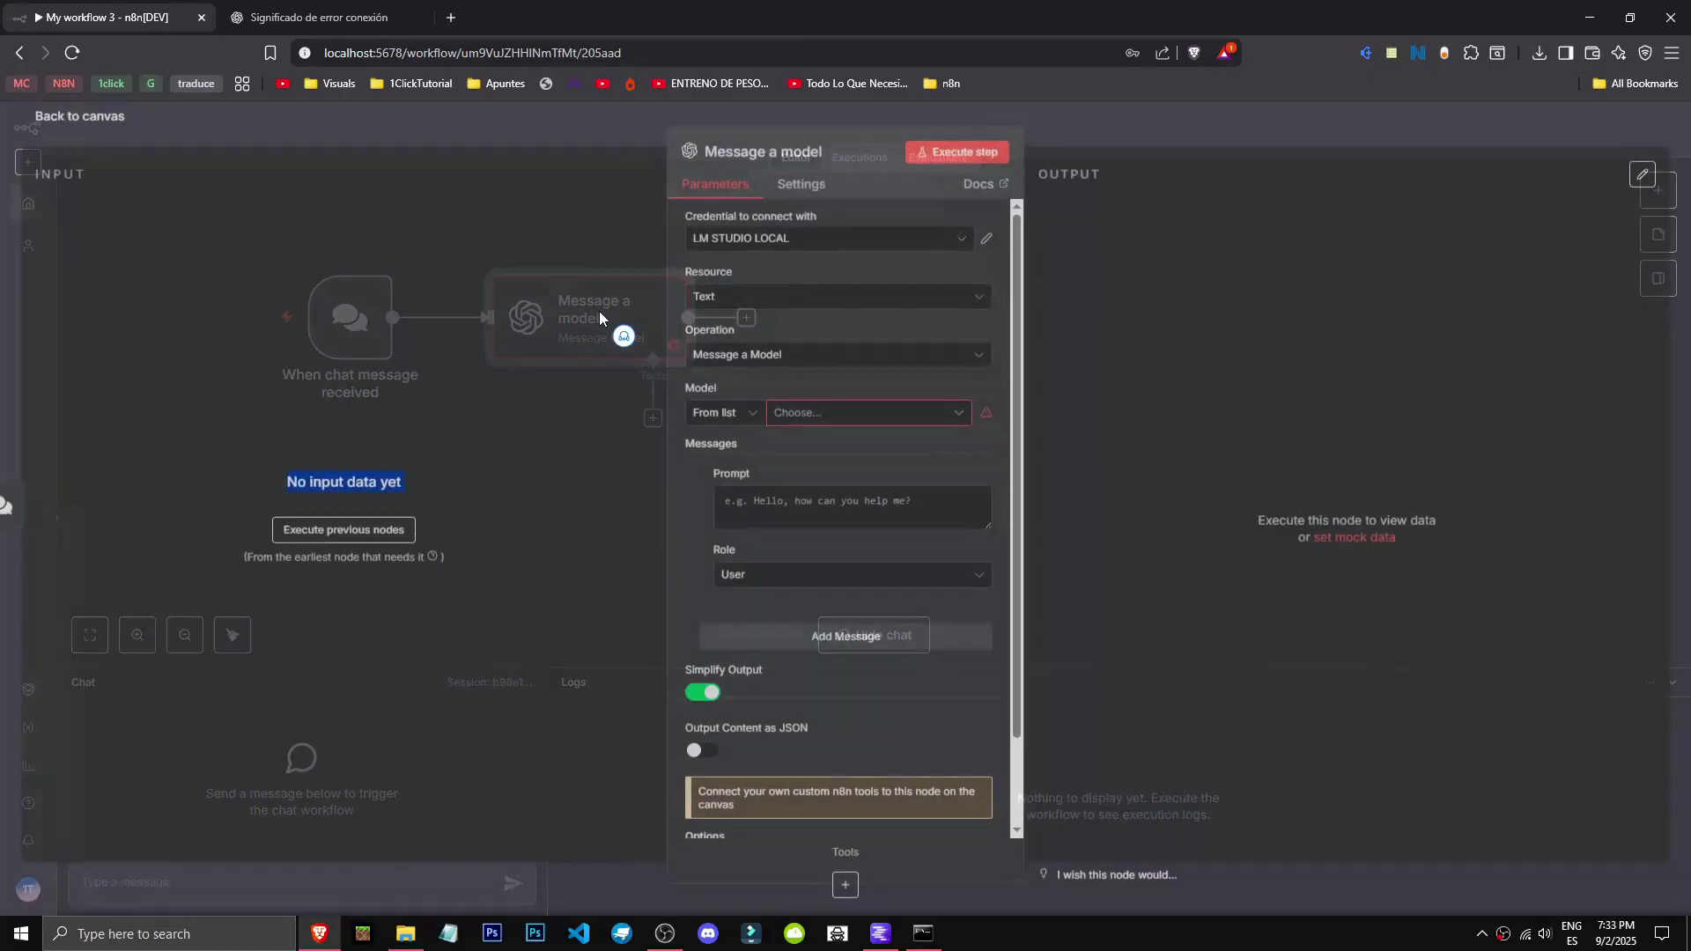
left_click(858, 414)
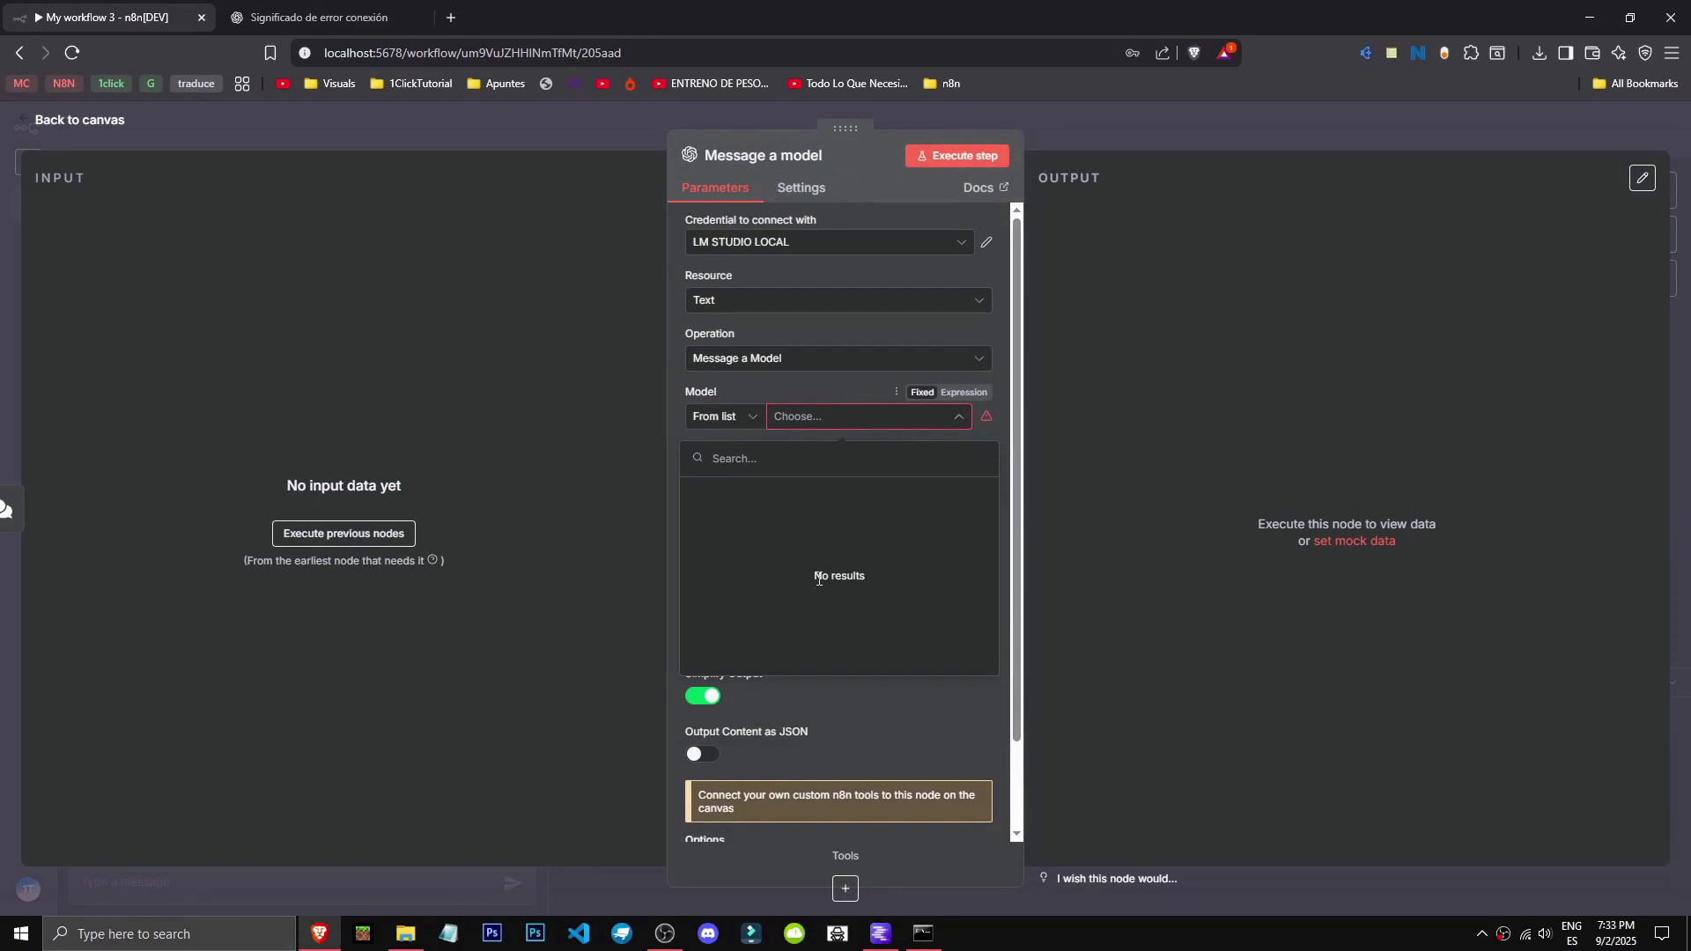
left_click(797, 385)
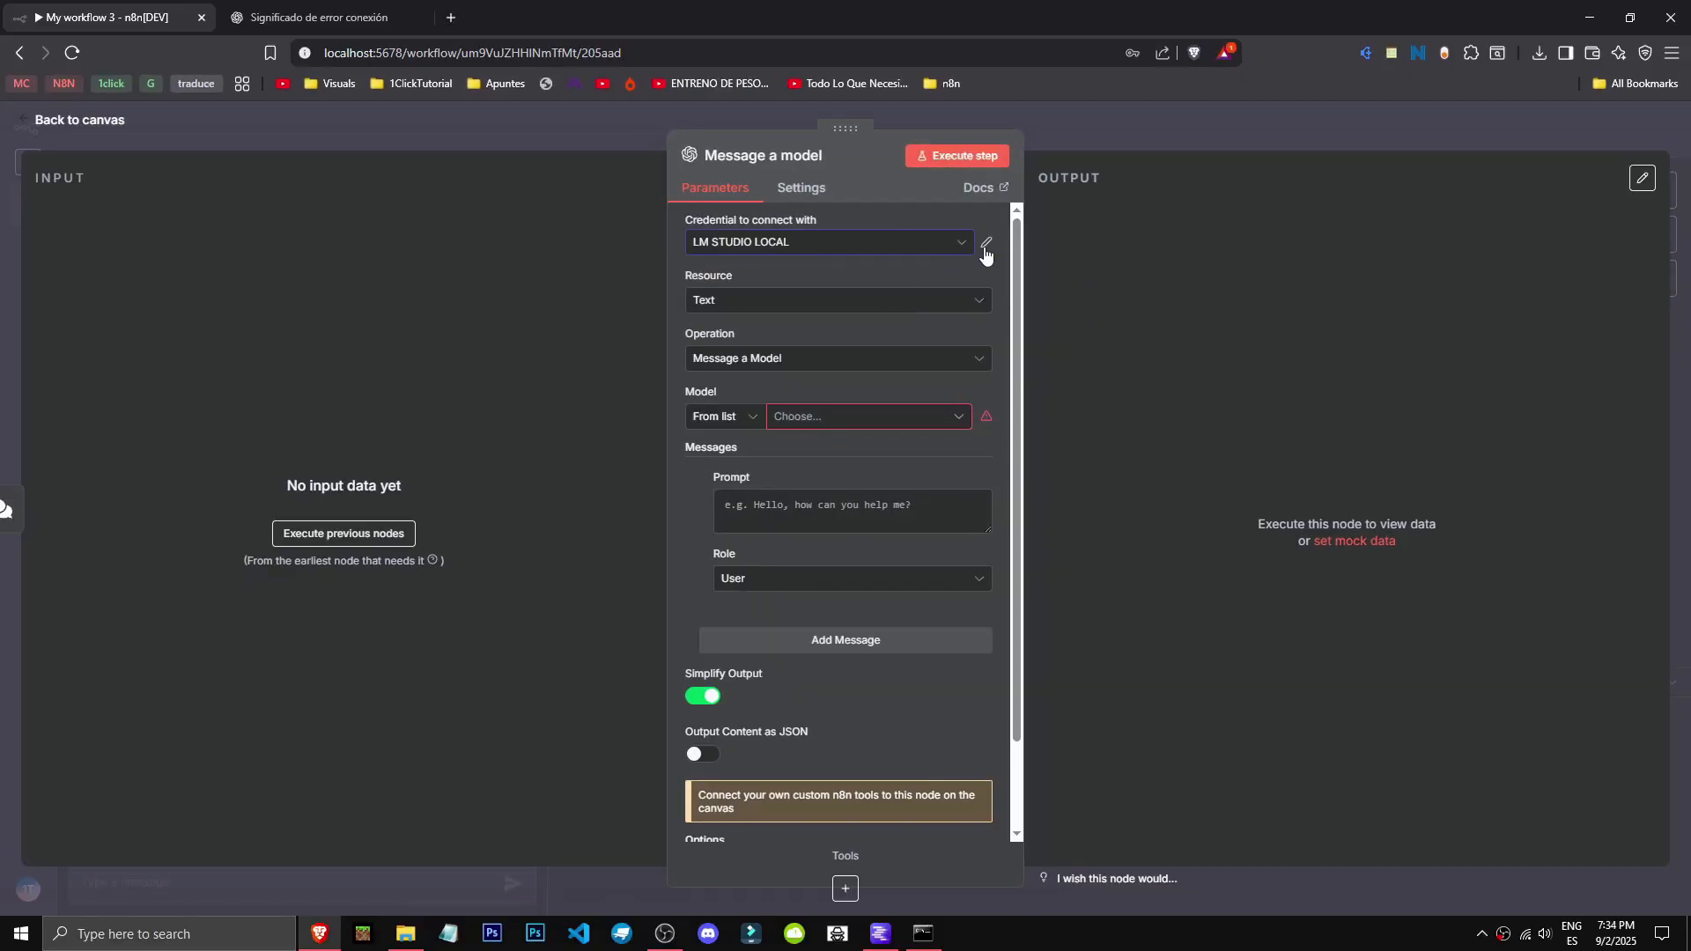
left_click(986, 245)
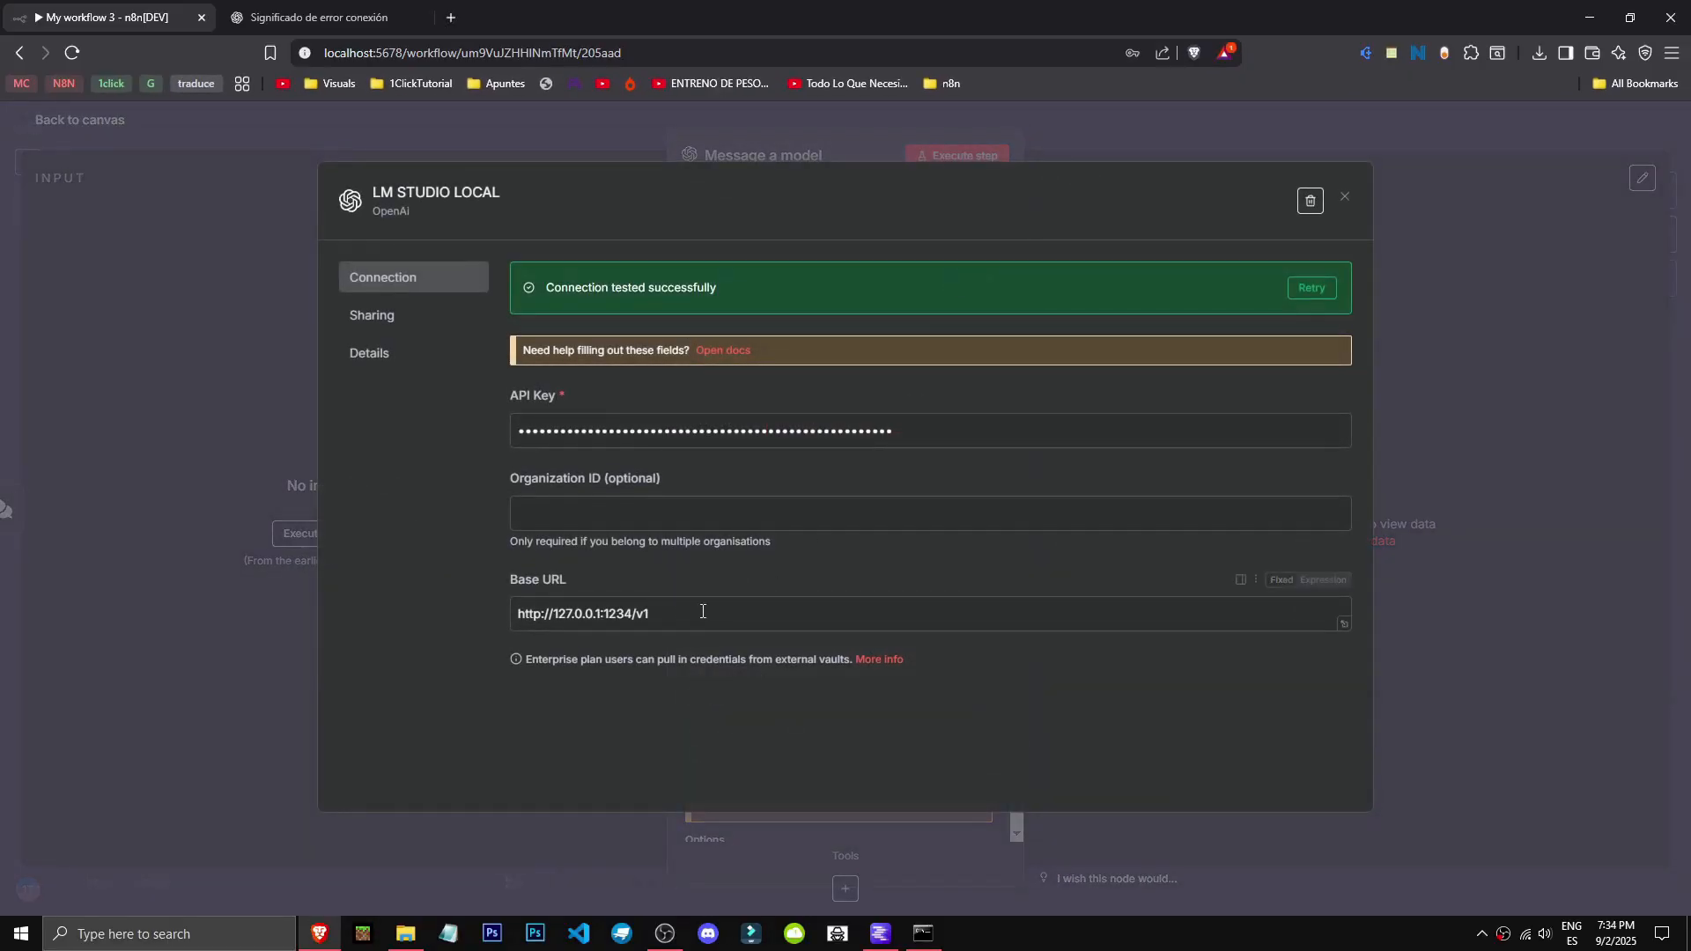
left_click_drag(631, 620, 558, 624)
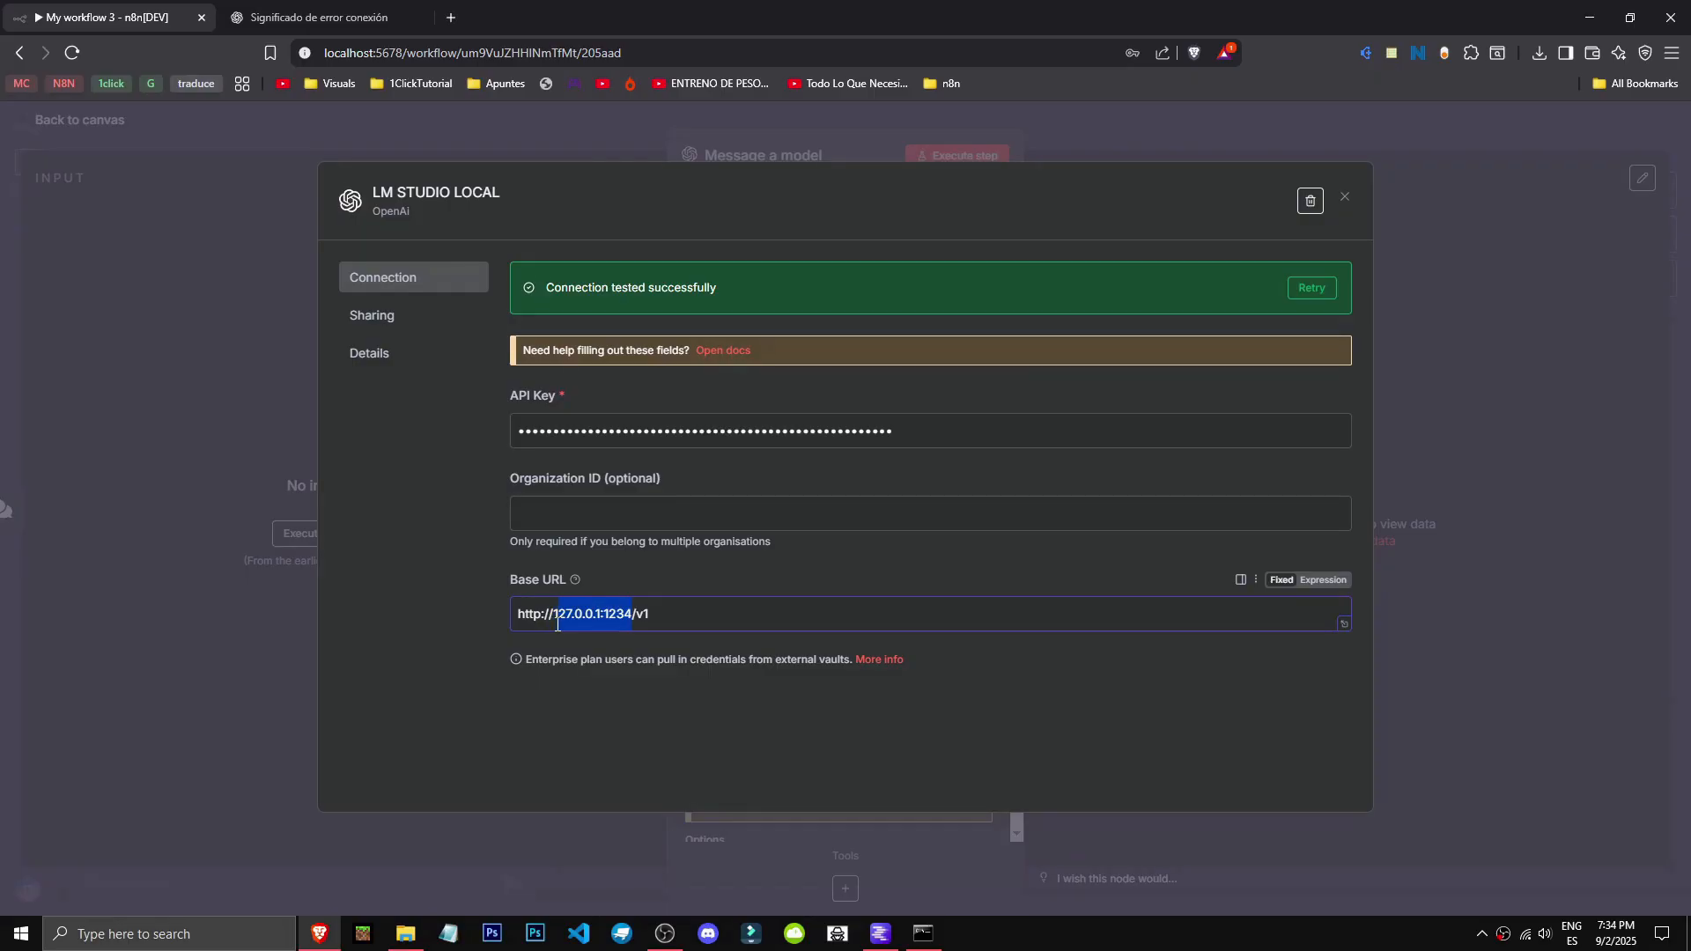
key("super+v")
scroll(678, 548, "down", 3)
scroll(678, 553, "down", 2)
scroll(670, 528, "down", 1)
left_click(648, 379)
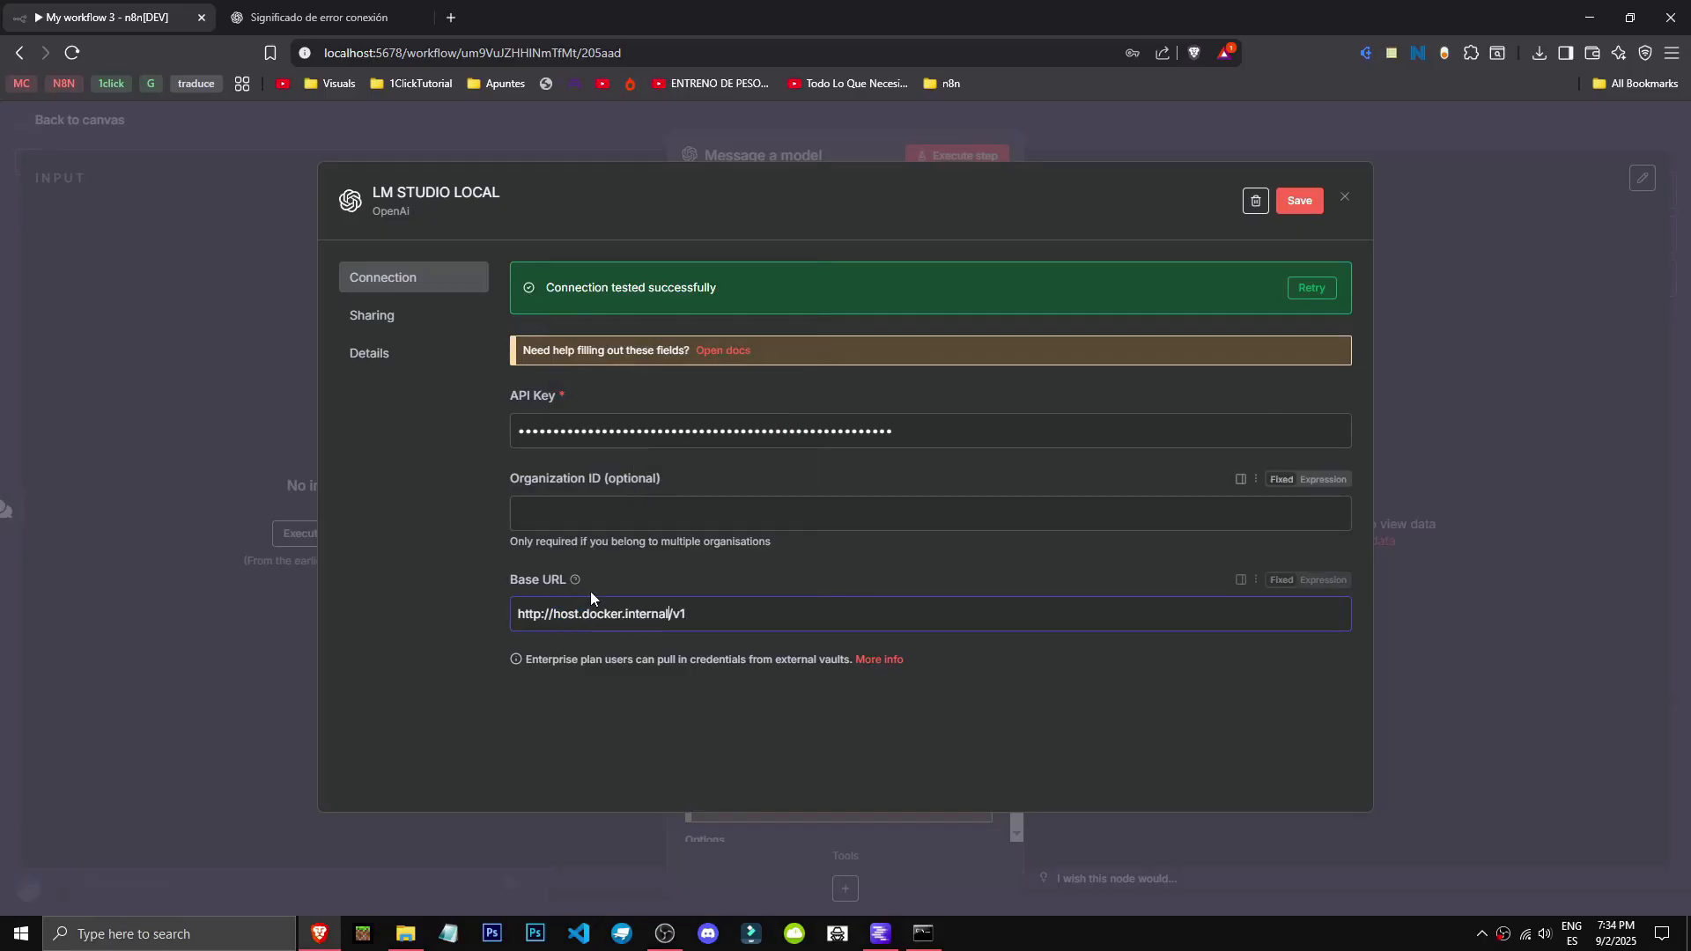
key("ctrl+z")
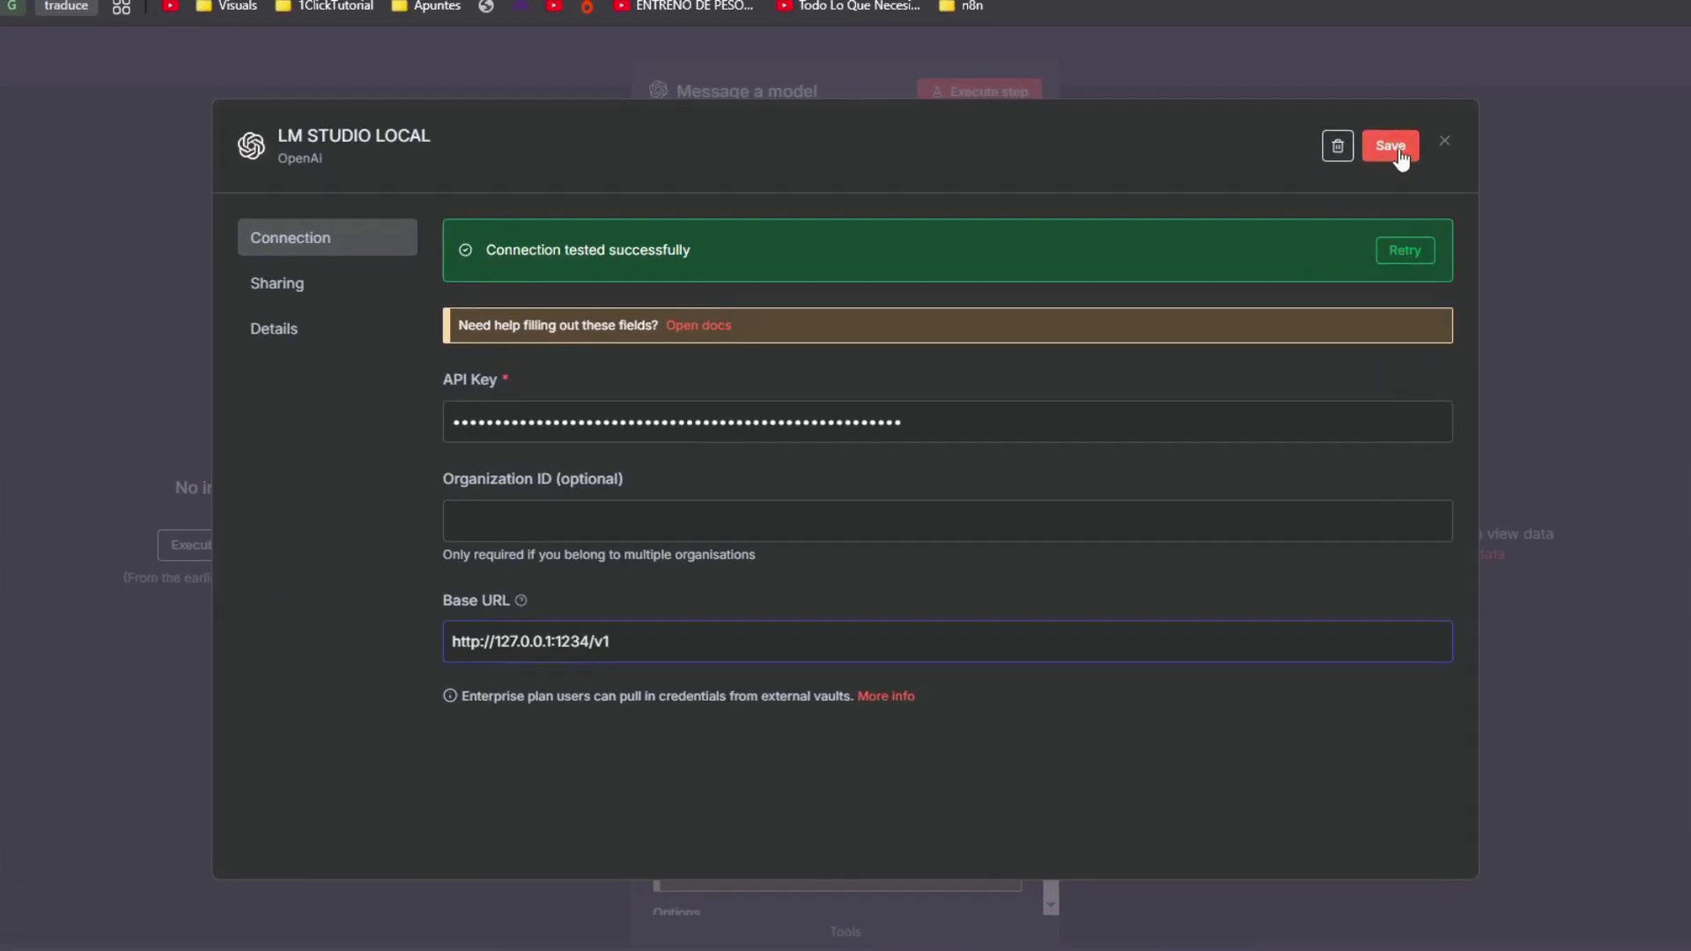
left_click(1300, 200)
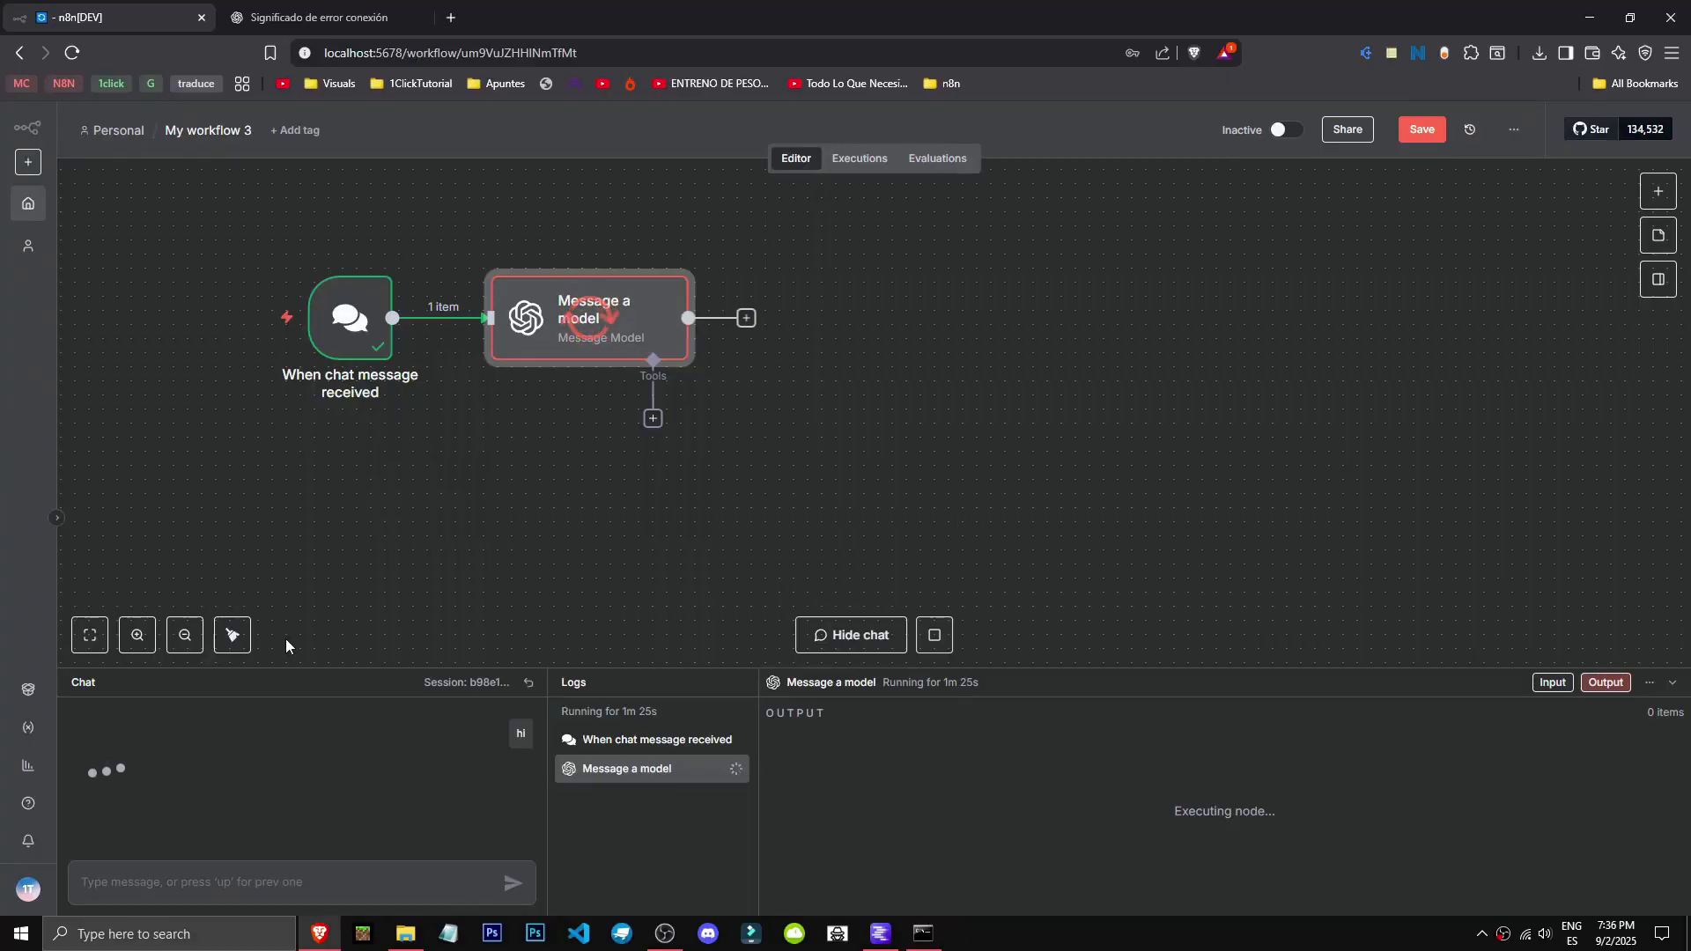
Show the Message a model node's input data in the execution logs and hide its output
left_click(1553, 683)
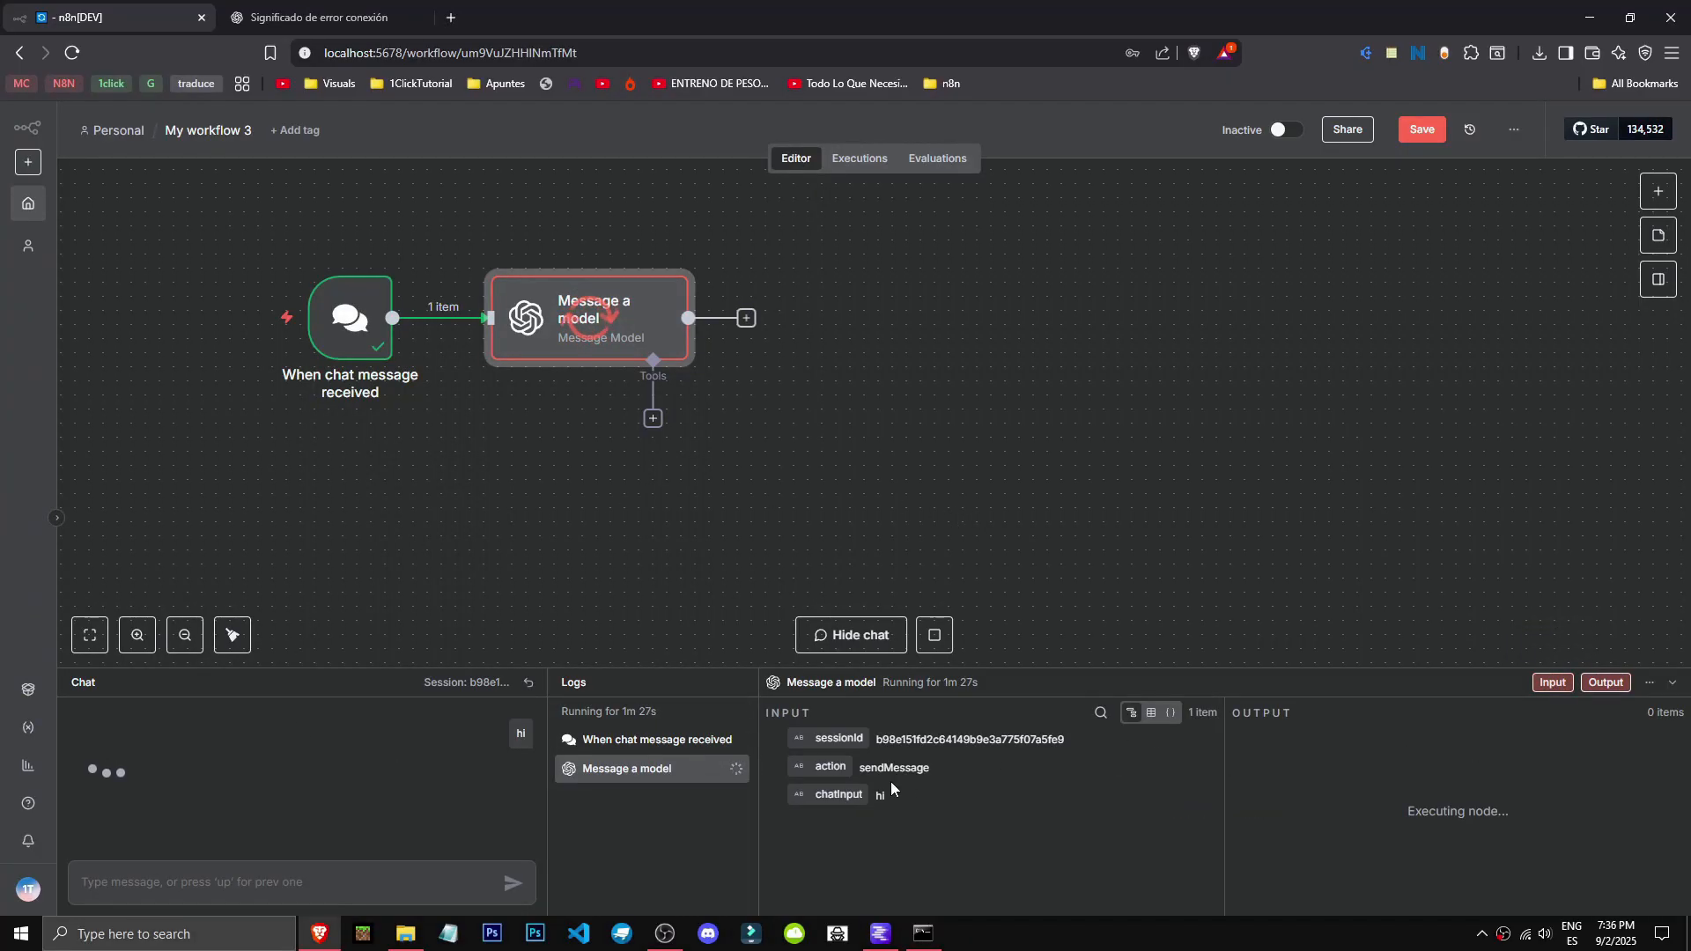
mouse_move(861, 768)
left_mouse_down()
mouse_move(936, 772)
mouse_move(873, 796)
left_mouse_up()
left_click(1607, 687)
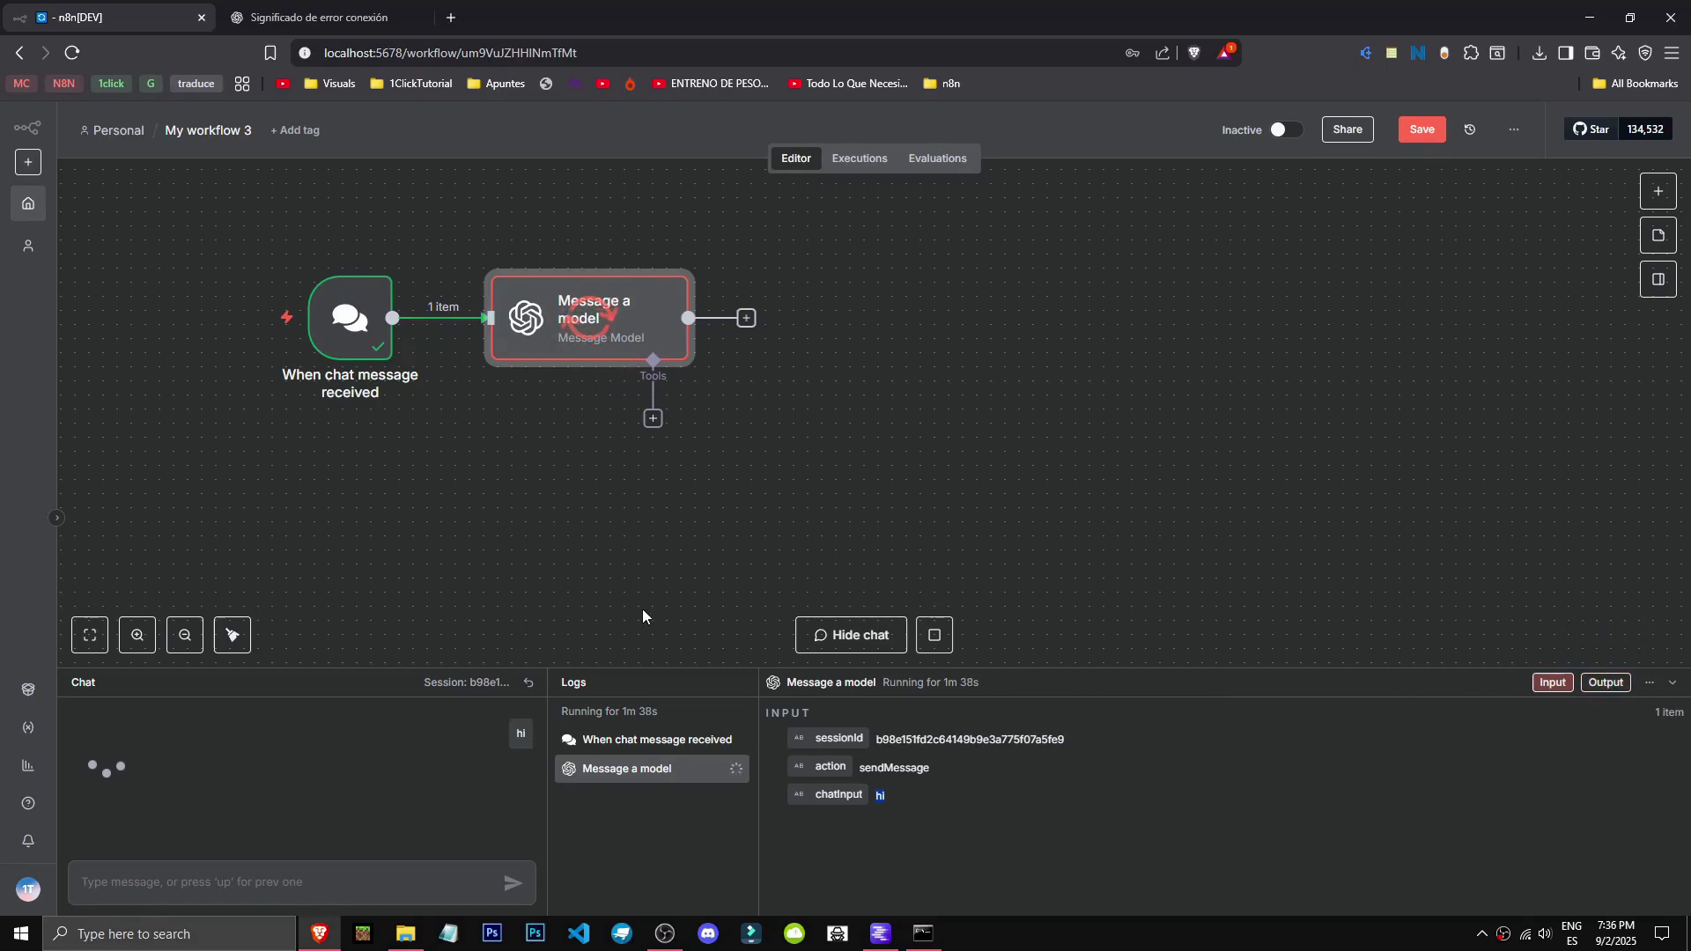
Set the Message a model node to choose its model by ID and paste deepseek/deepseek-r1-0528-qwen3-8b
double_click(590, 325)
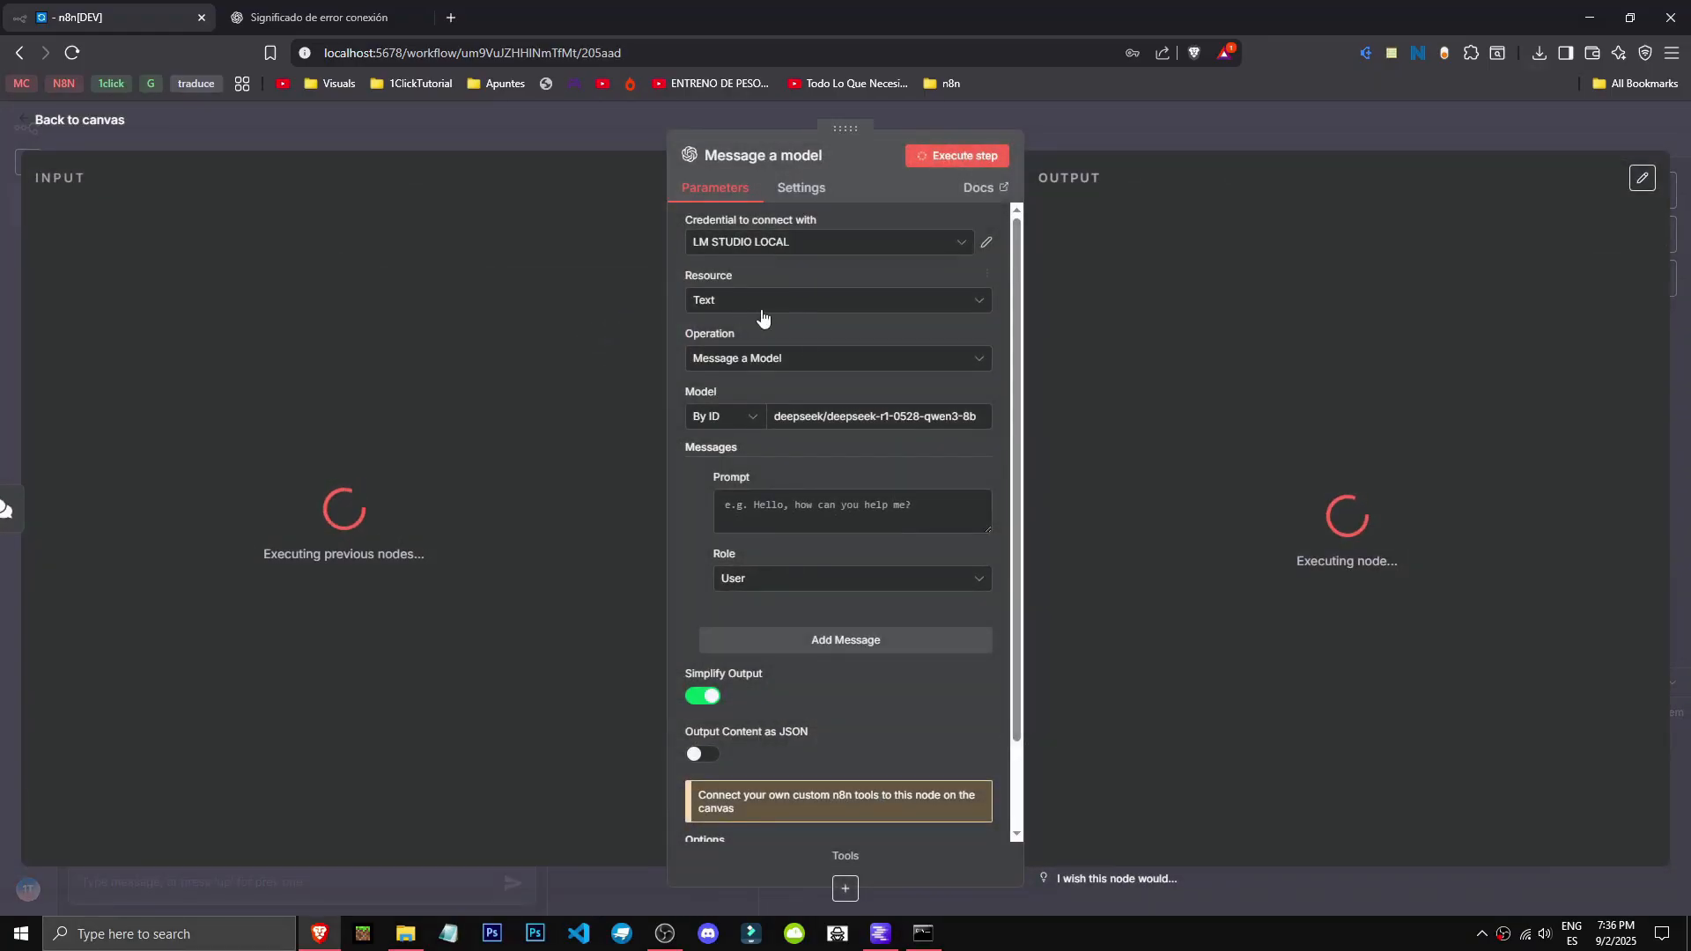
left_click(718, 423)
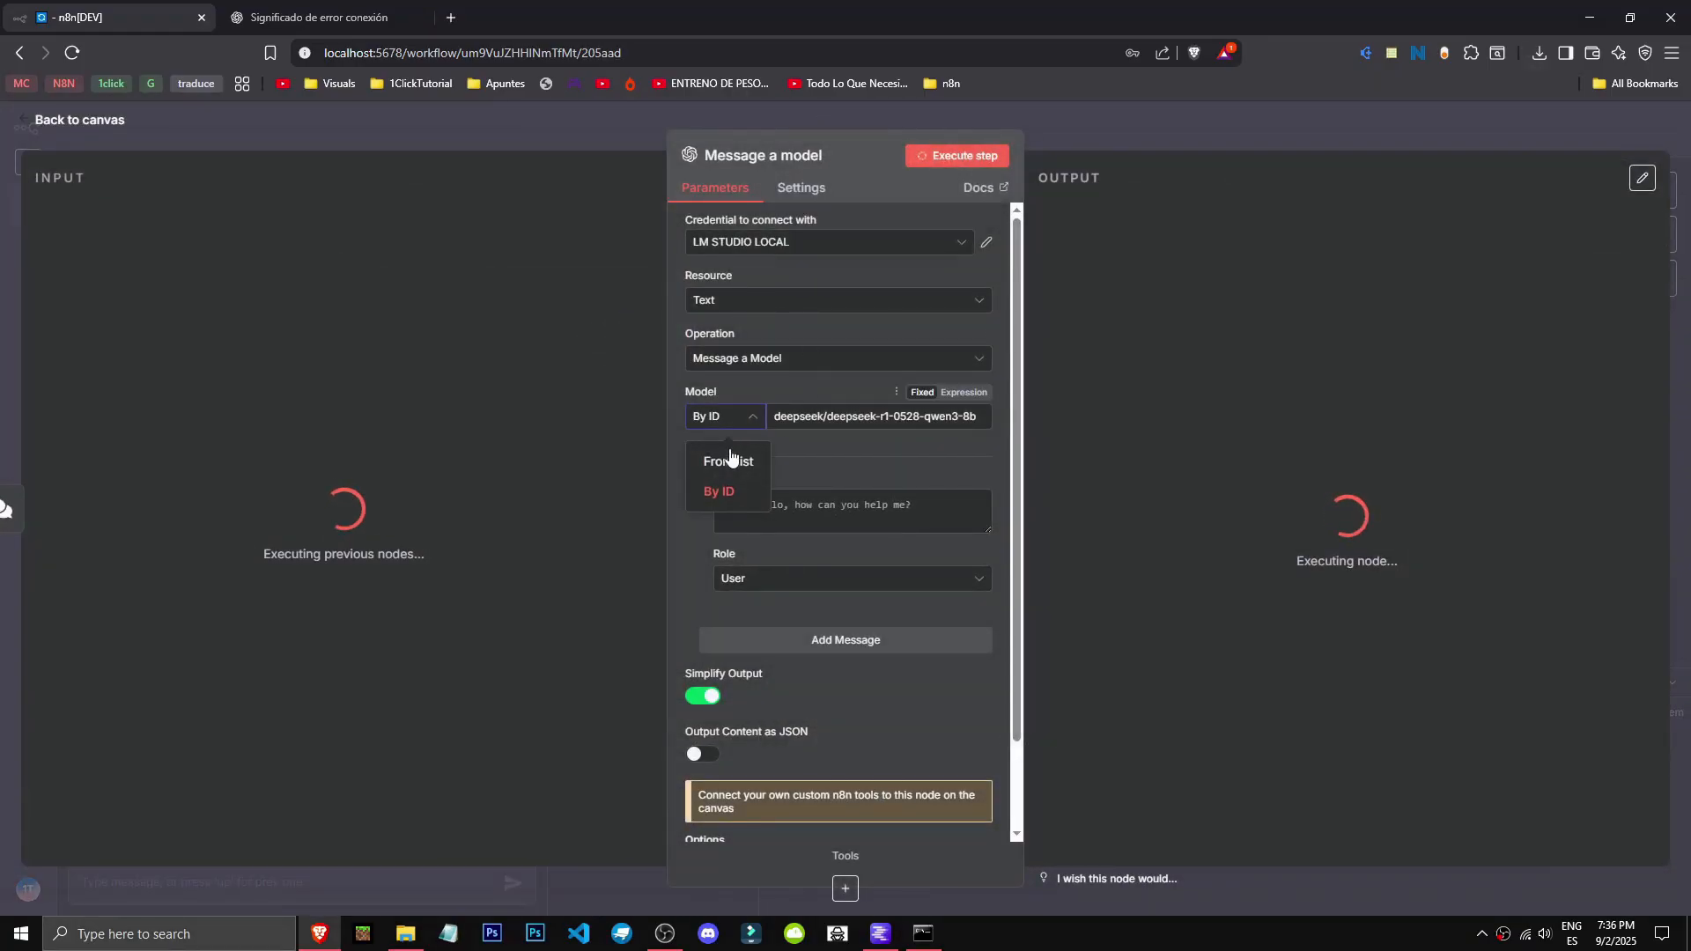
left_click(724, 453)
left_click(855, 429)
left_click(722, 417)
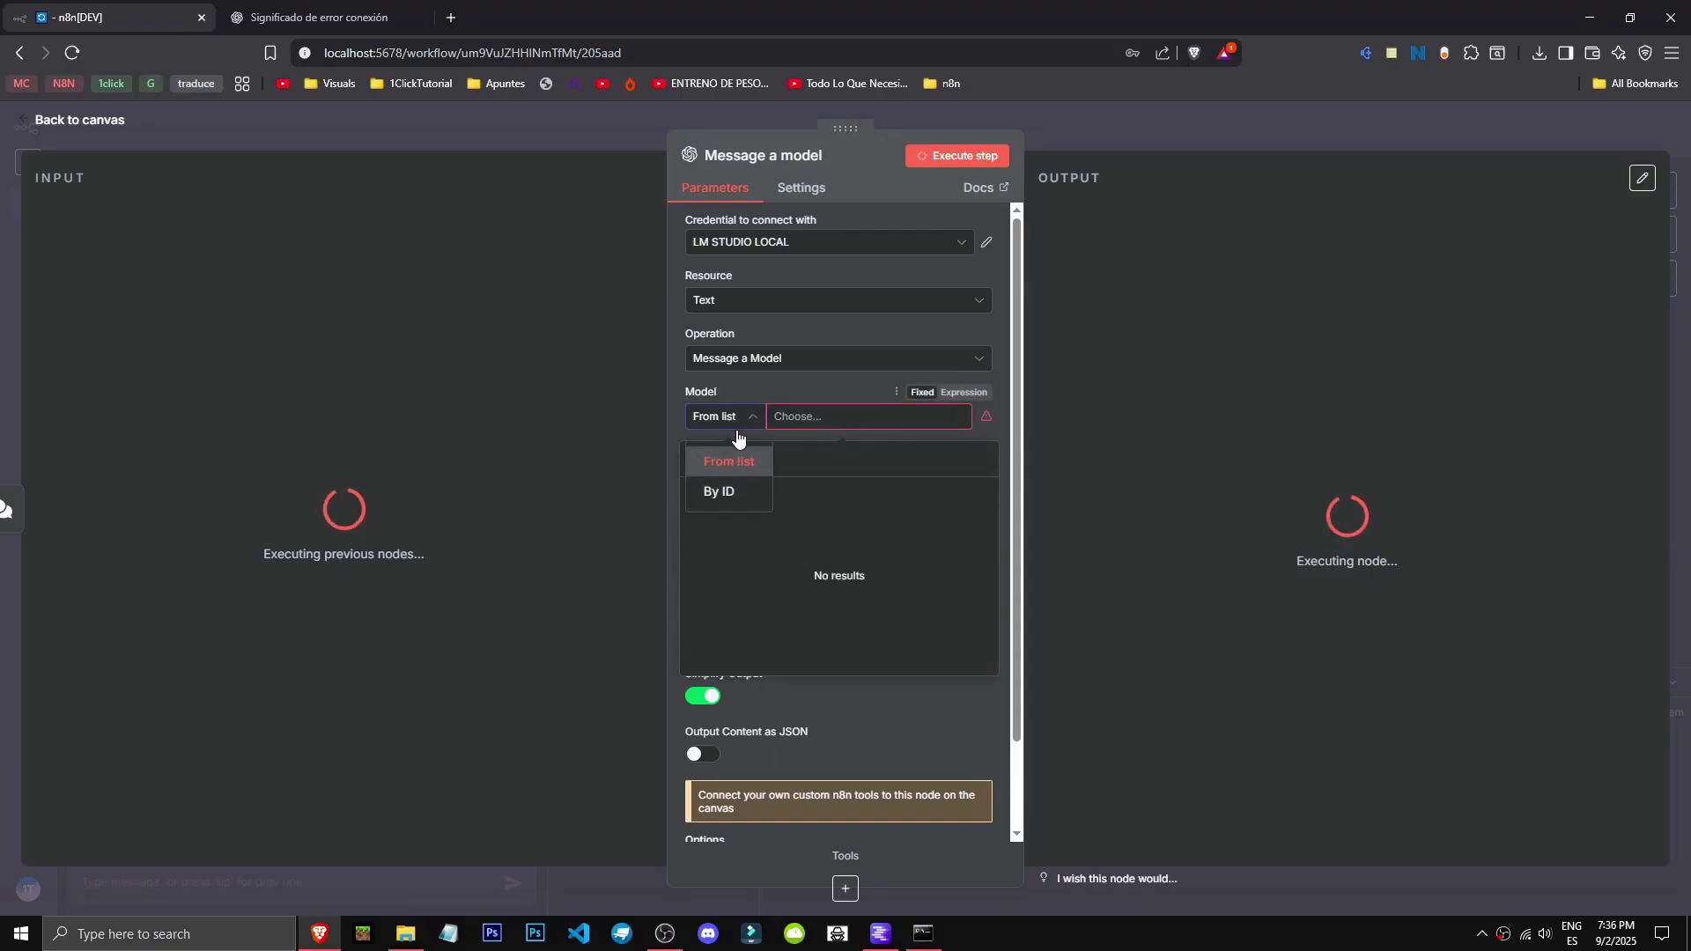
left_click(724, 490)
left_click(793, 422)
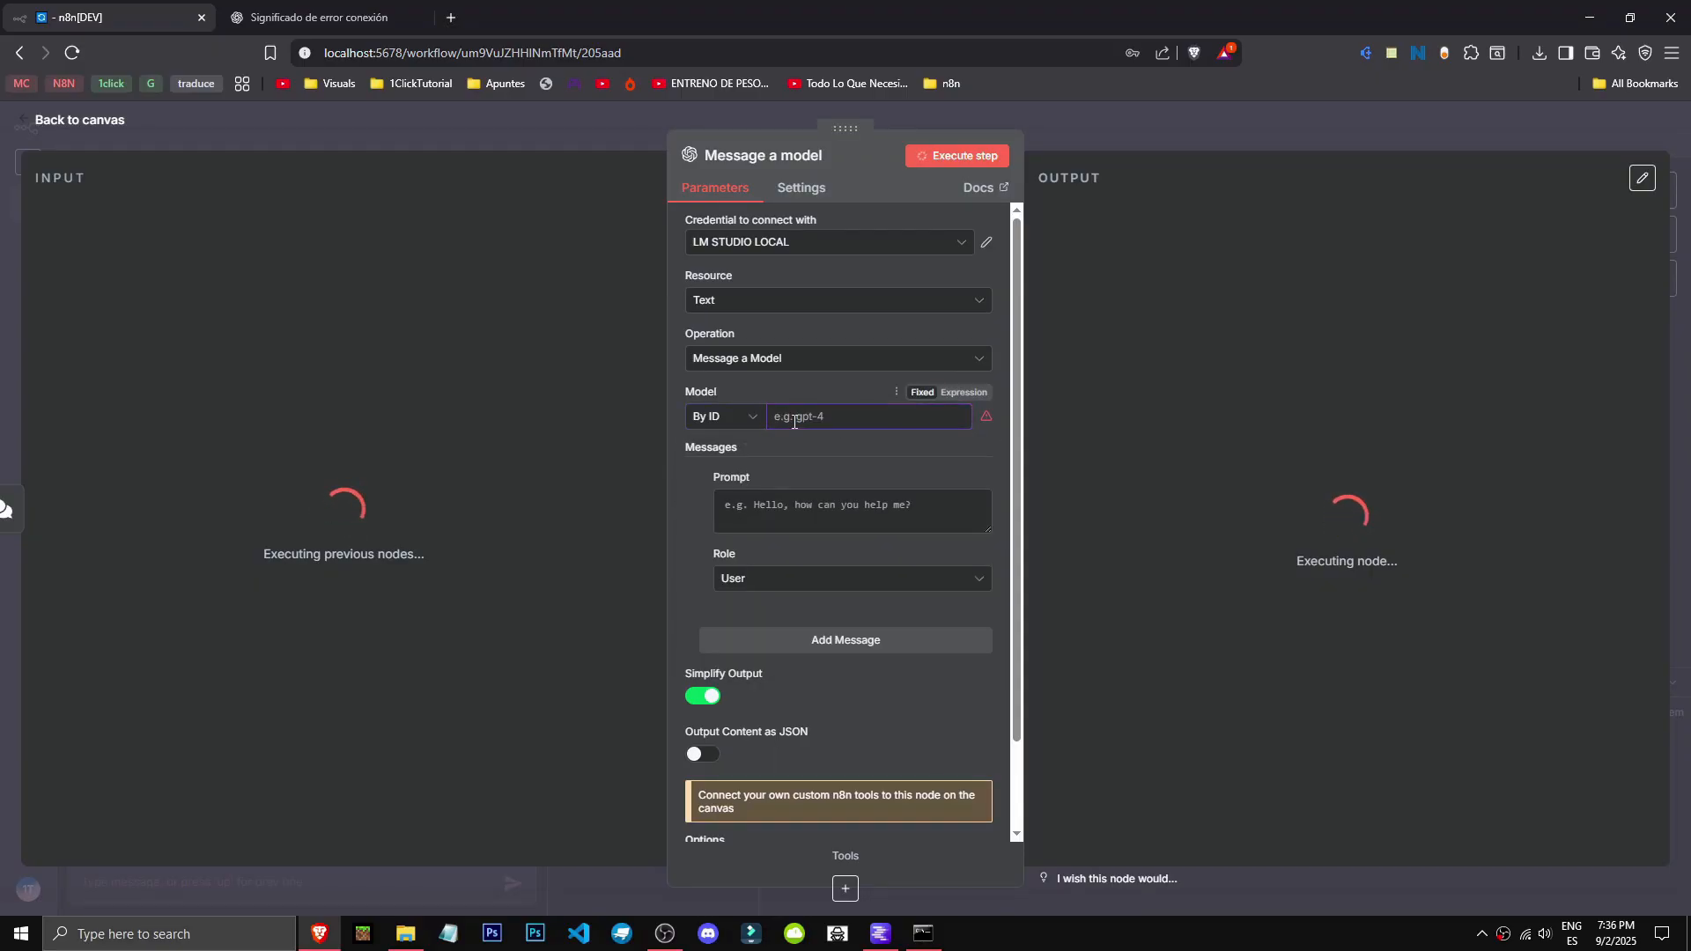
key("super+v")
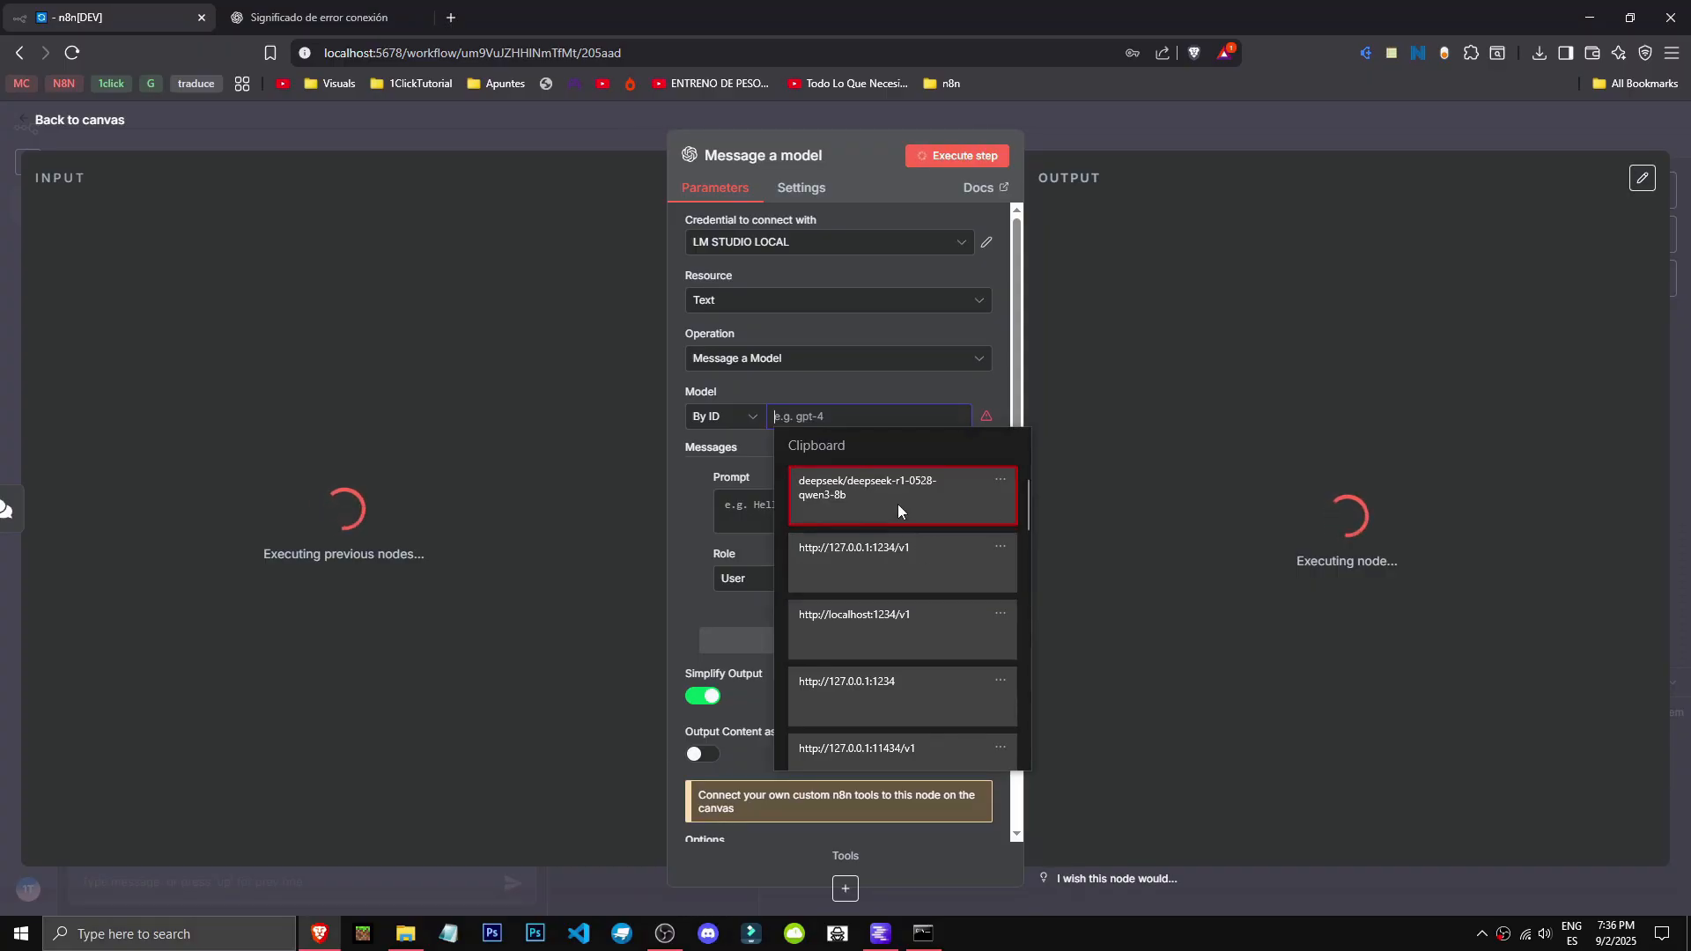
Switch to LM Studio to locate the DeepSeek model ID in the developer logs, then return to n8n and close the node
key("alt+Tab")
left_click(611, 472)
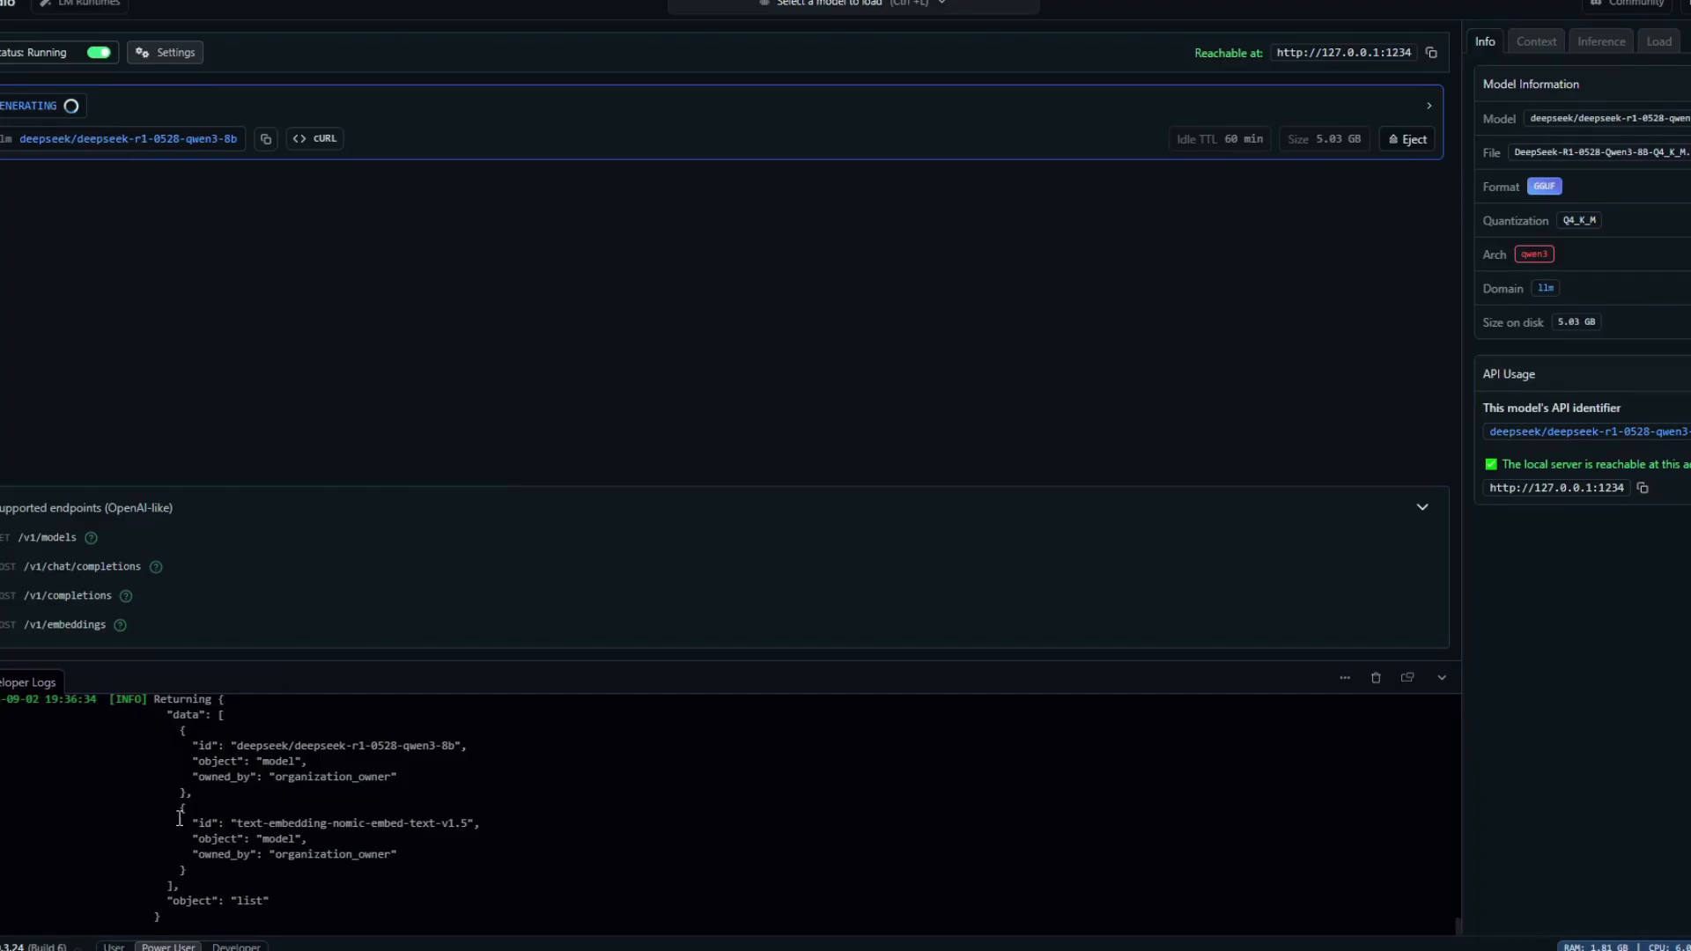
scroll(176, 815, "up", 6)
scroll(296, 788, "down", 3)
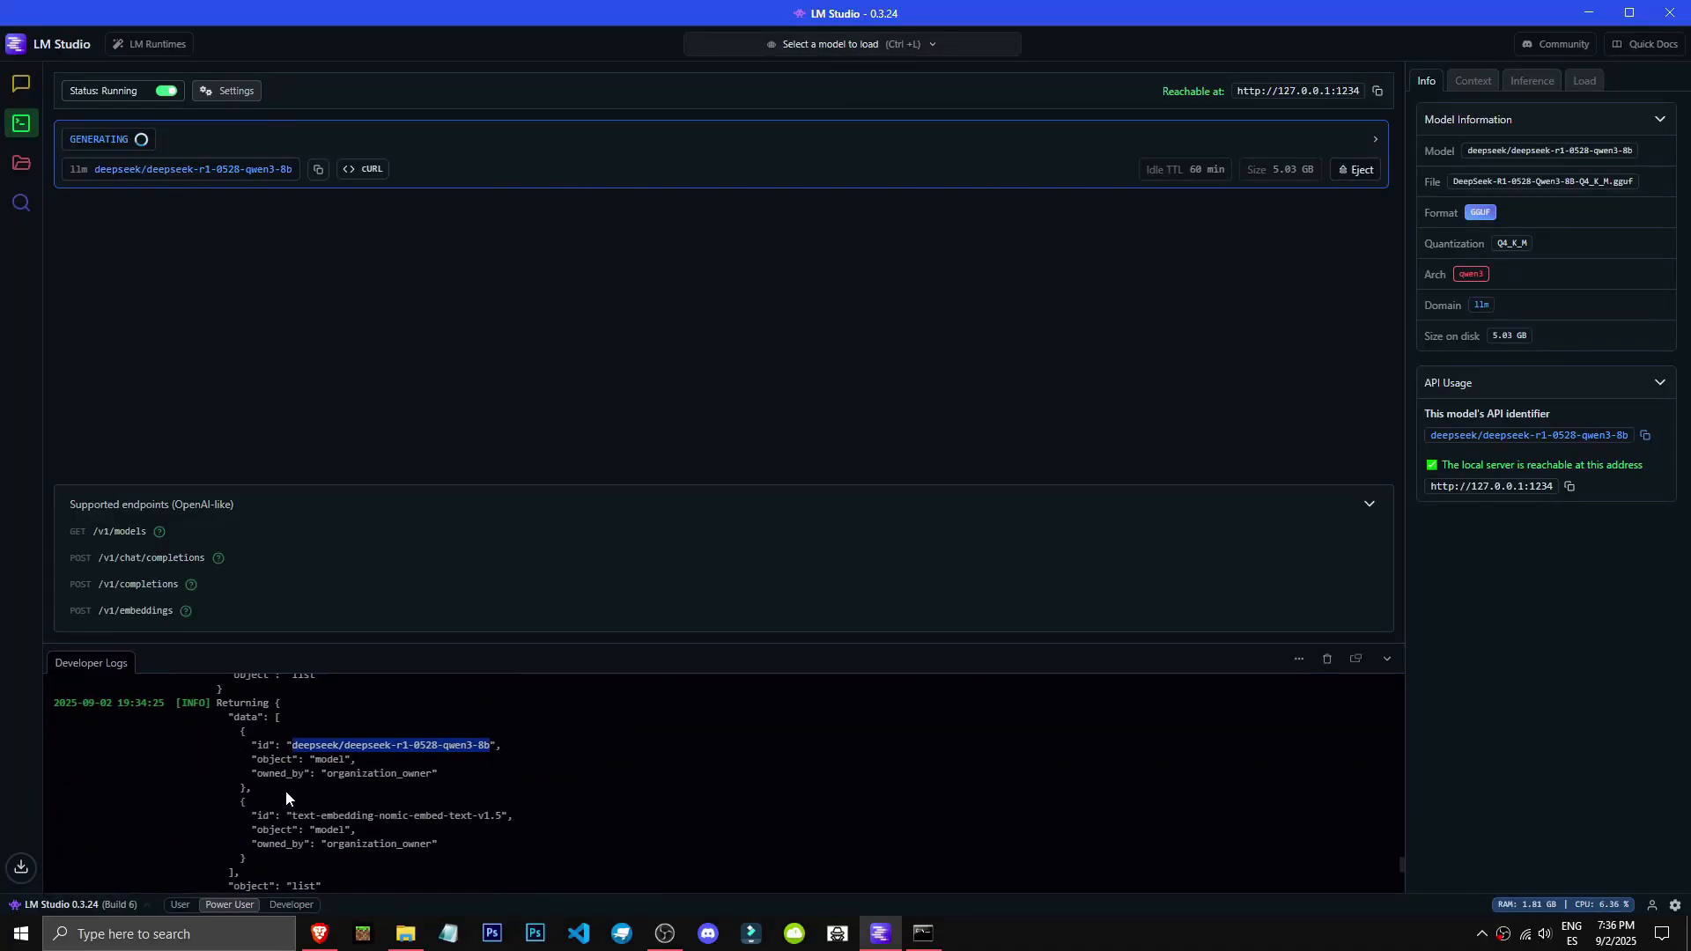
left_click(279, 750)
left_click_drag(217, 703, 357, 744)
key("alt+Tab")
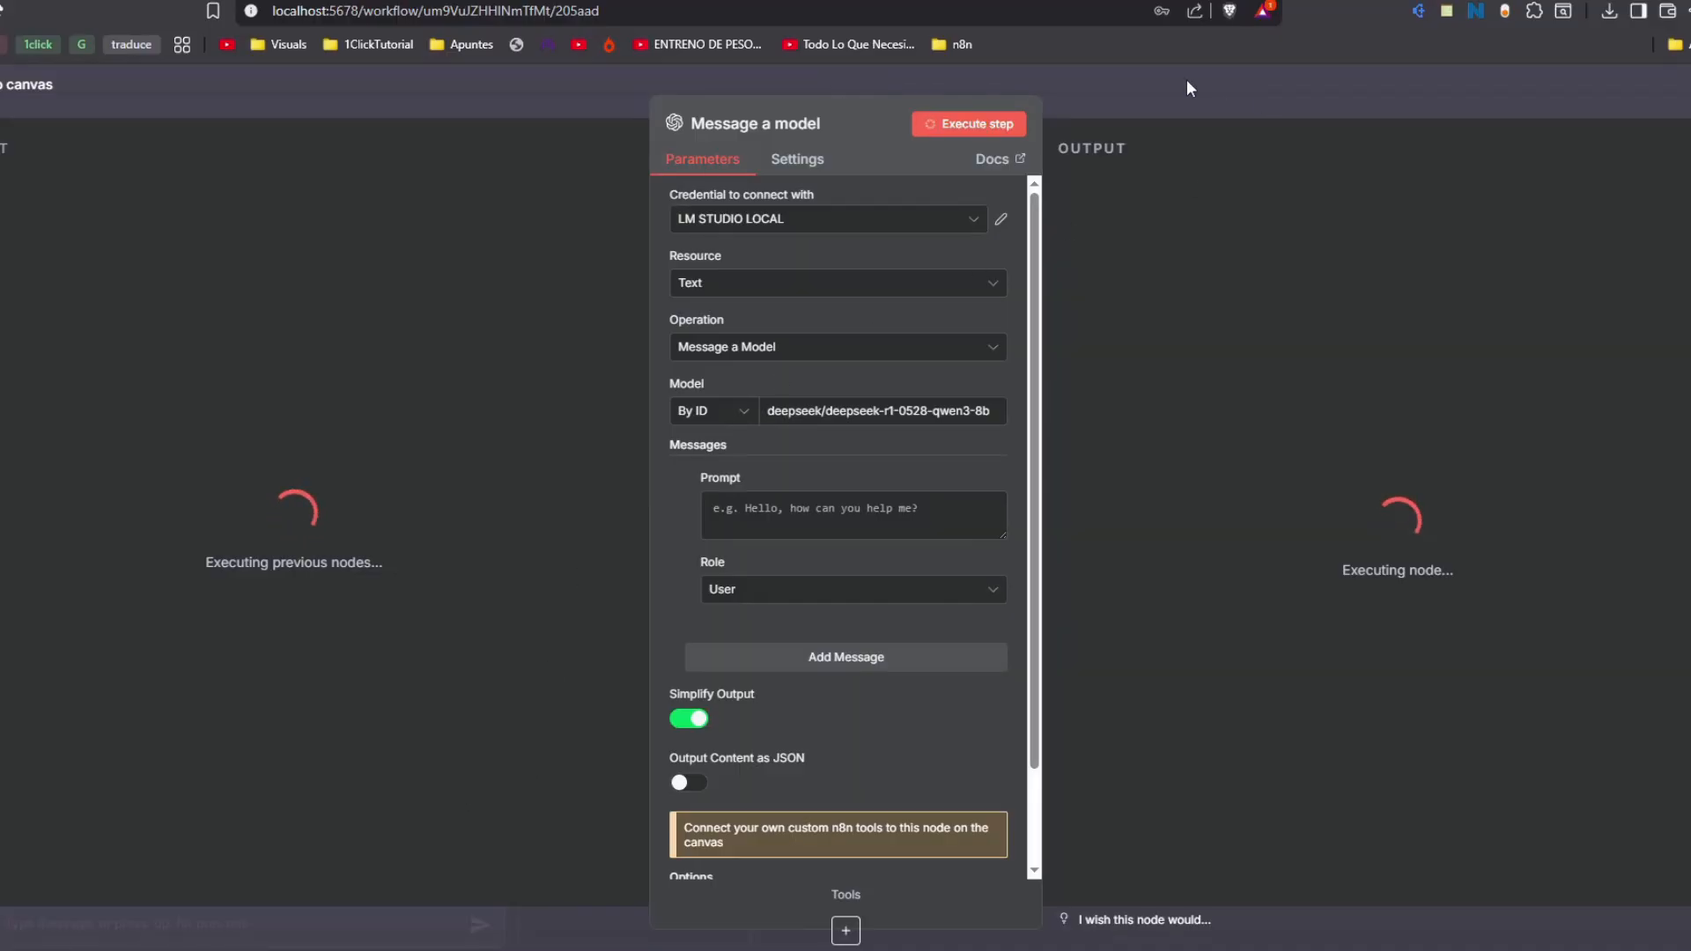
left_click(1156, 116)
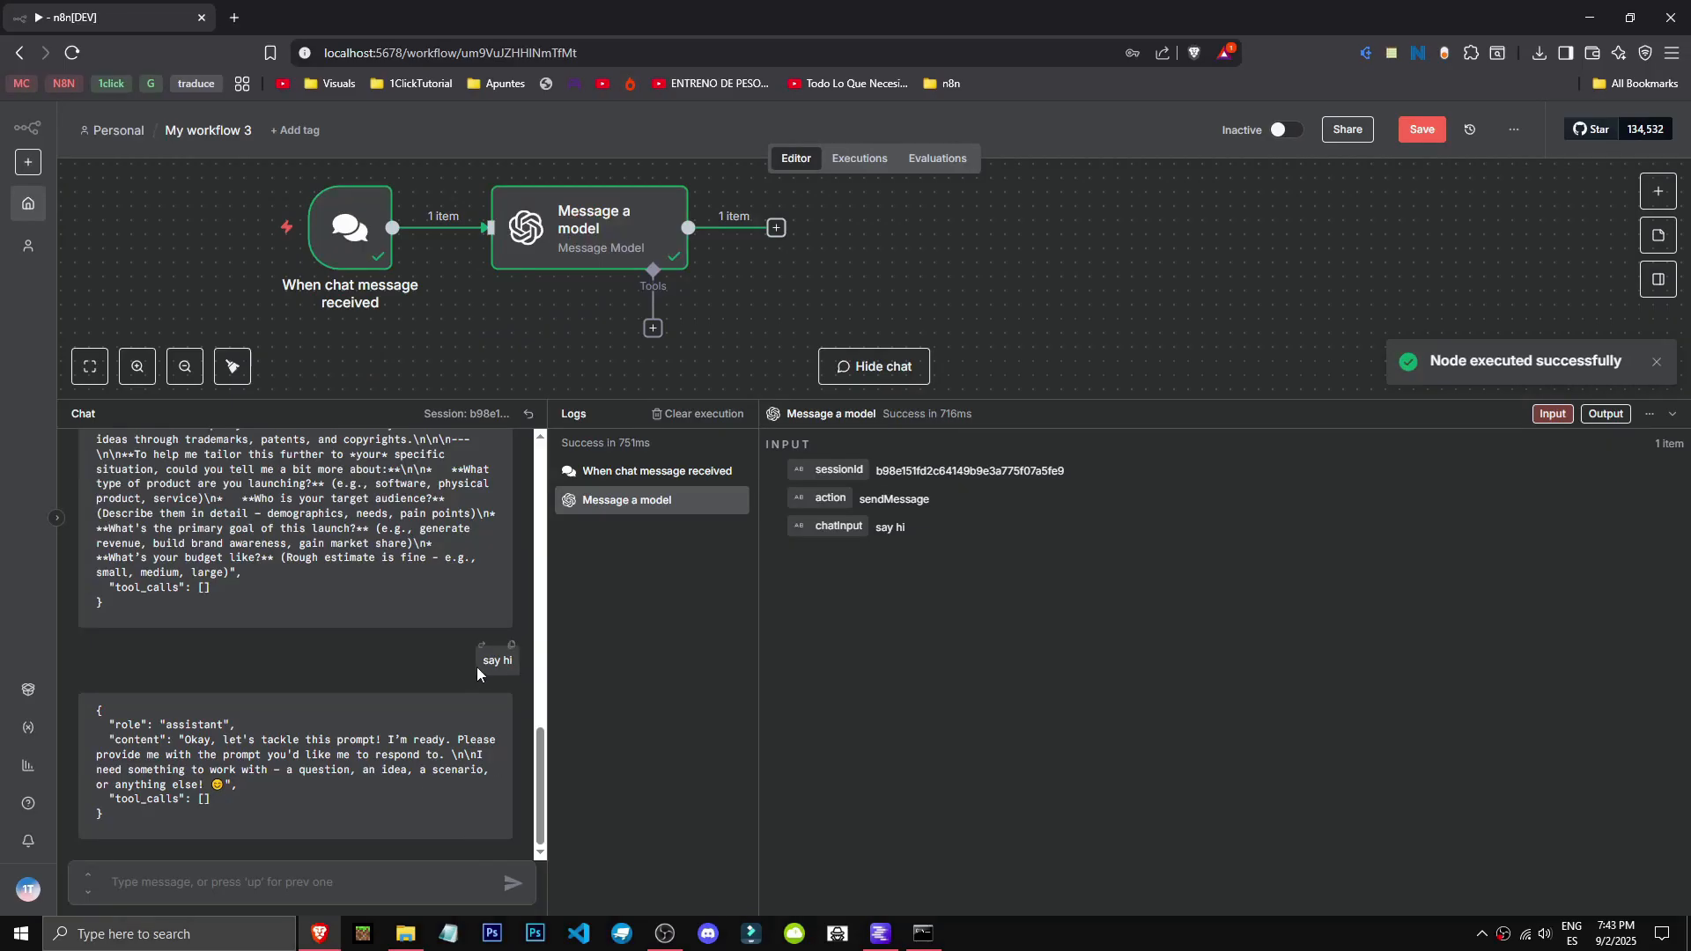
Review the model's replies in the workflow chat, including the answer to "say hi"
left_click(109, 744)
left_click_drag(194, 739, 97, 715)
left_click(252, 694)
scroll(251, 694, "up", 4)
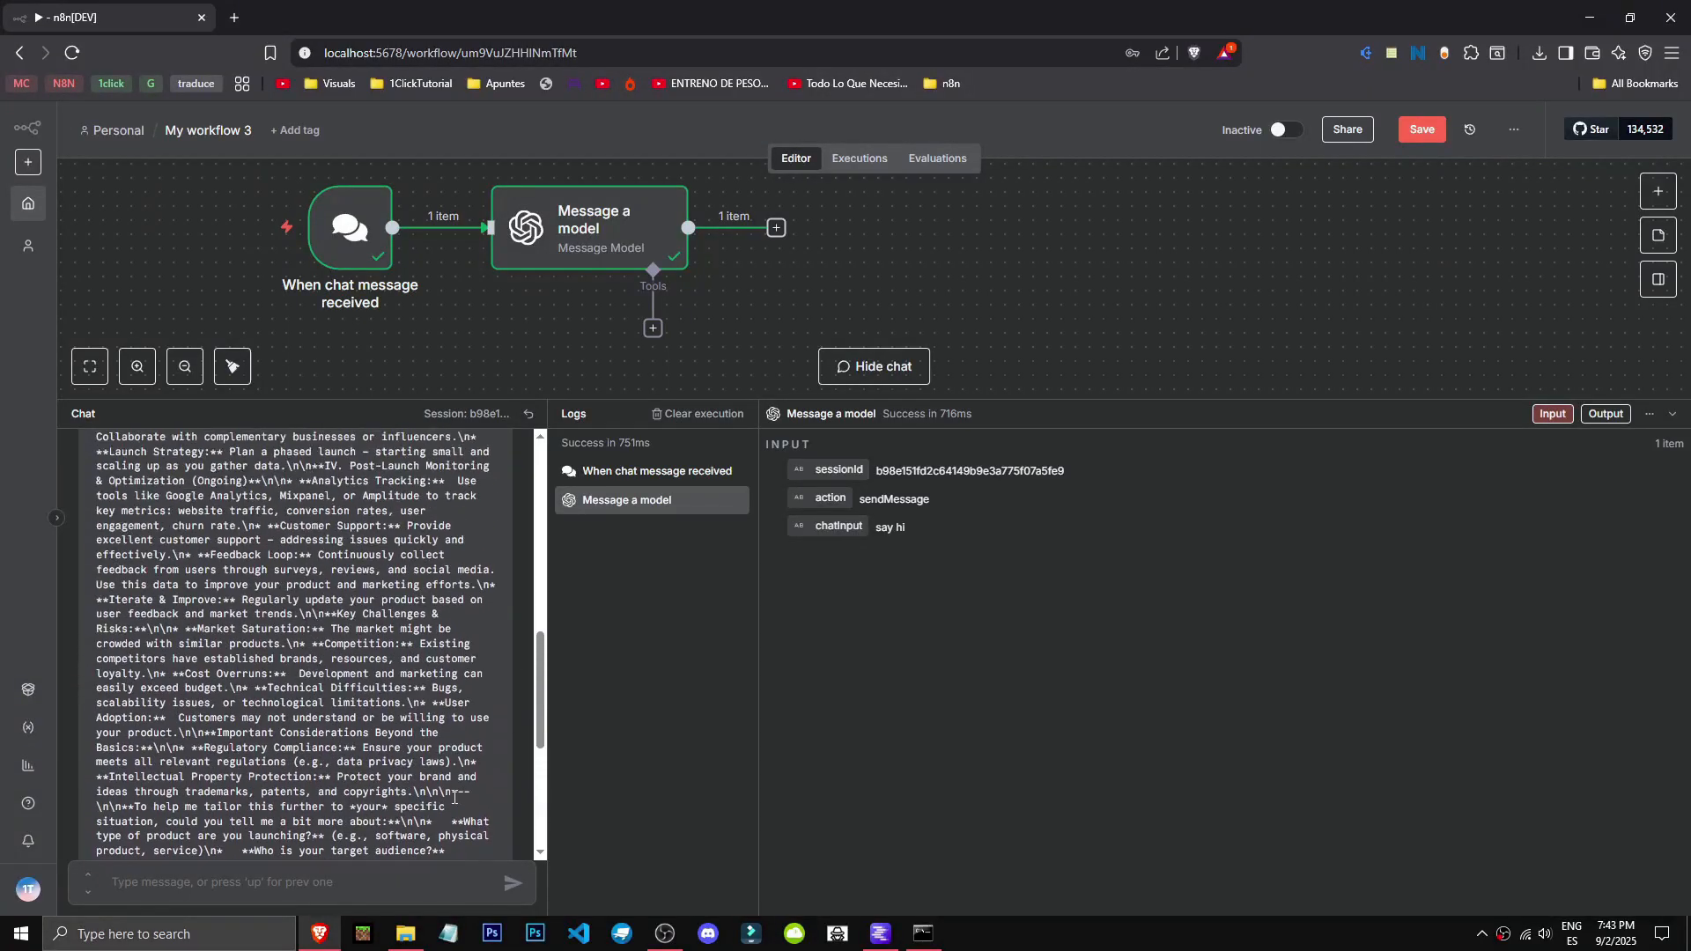
left_click_drag(543, 699, 652, 911)
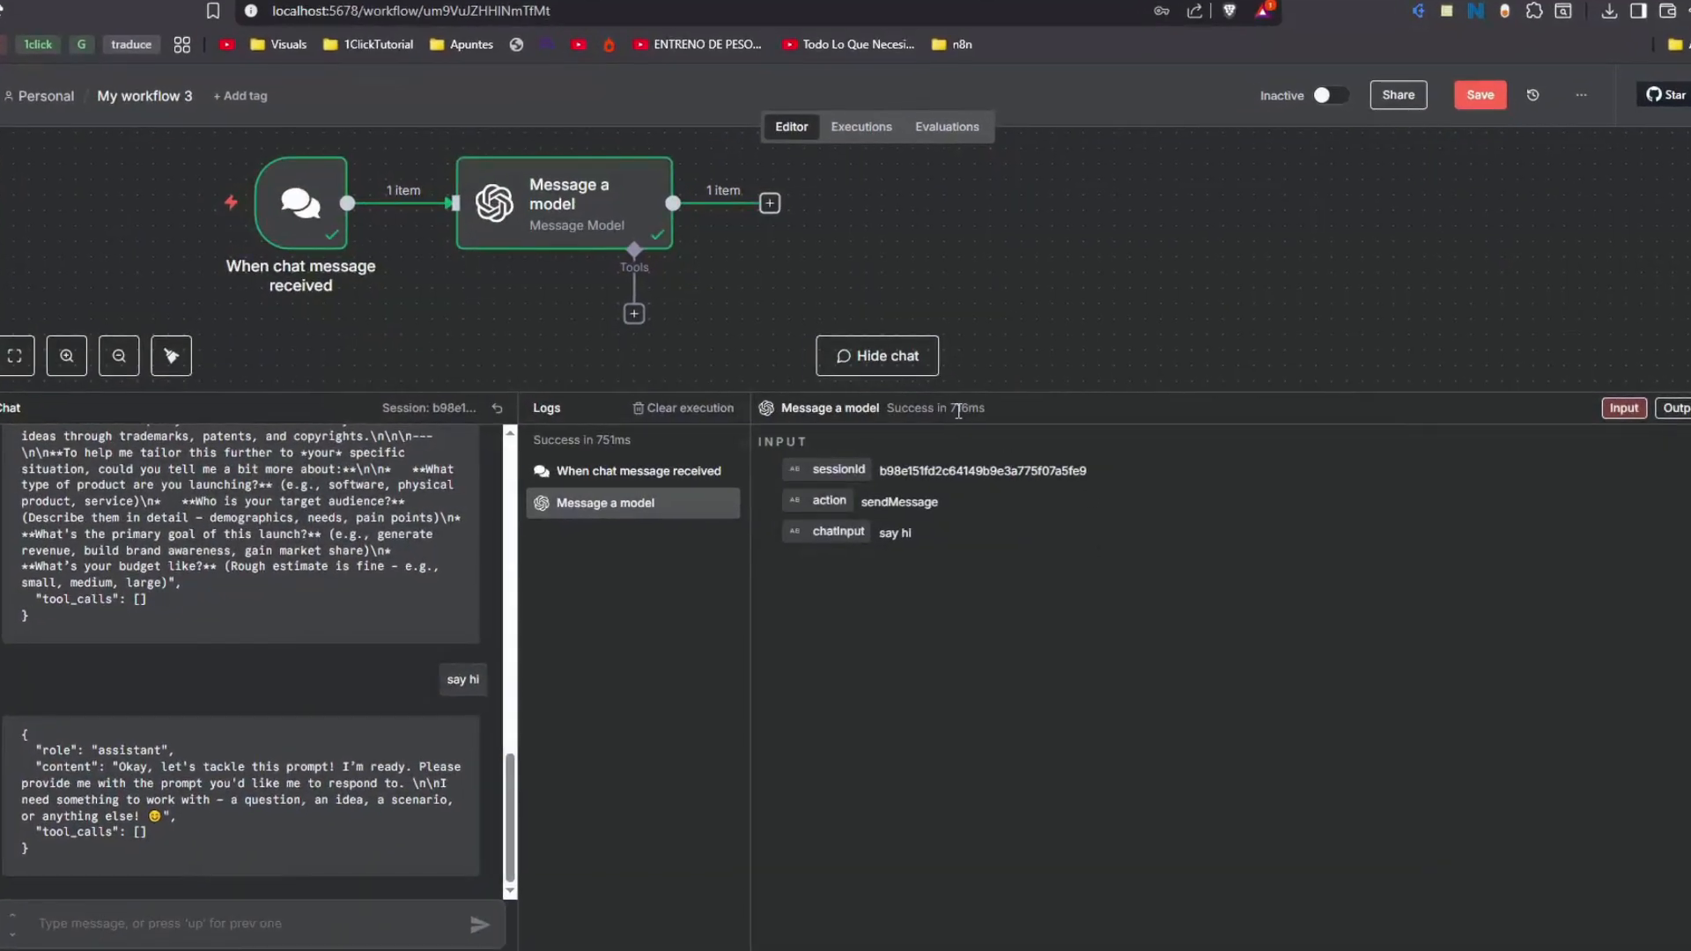